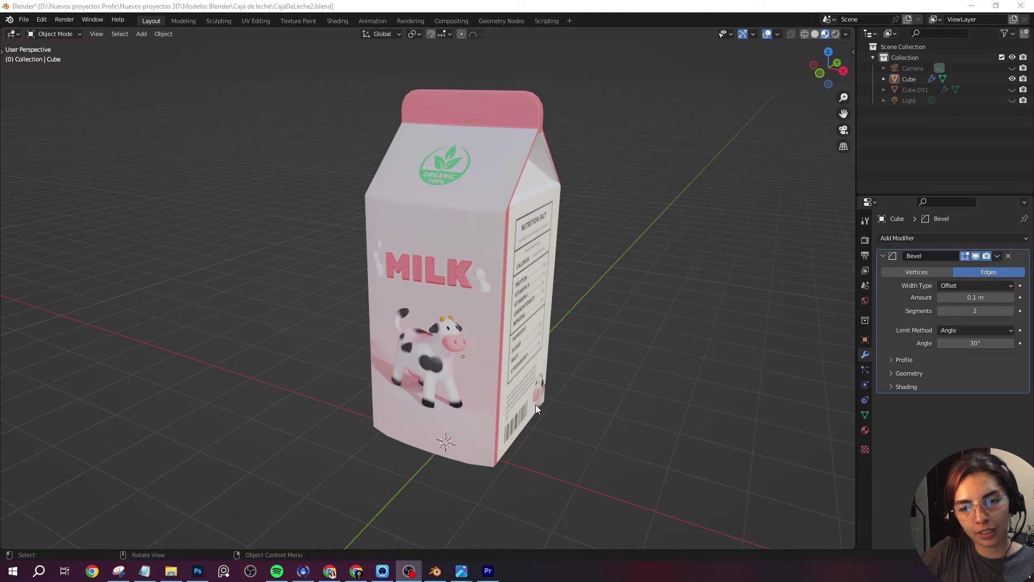
Step: Orbit the viewport around the plain white milk carton model to inspect its sides
mouse_move(625, 431)
middle_down()
mouse_move(603, 399)
mouse_move(647, 421)
mouse_move(645, 442)
mouse_move(577, 428)
mouse_move(577, 410)
mouse_move(601, 390)
mouse_move(634, 399)
mouse_move(651, 428)
mouse_move(207, 432)
middle_up()
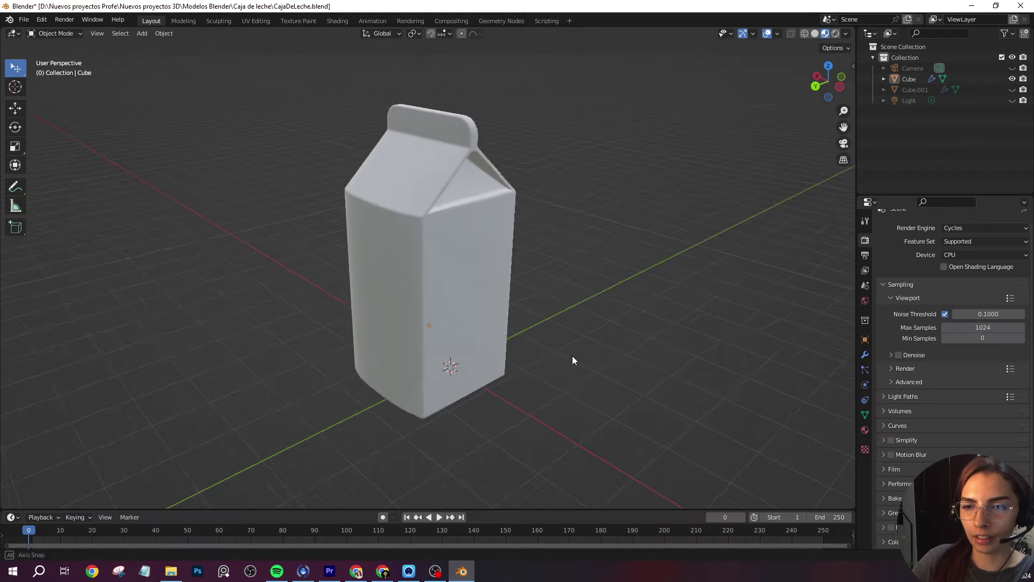
mouse_move(572, 360)
middle_down()
mouse_move(535, 310)
mouse_move(610, 347)
mouse_move(596, 307)
middle_up()
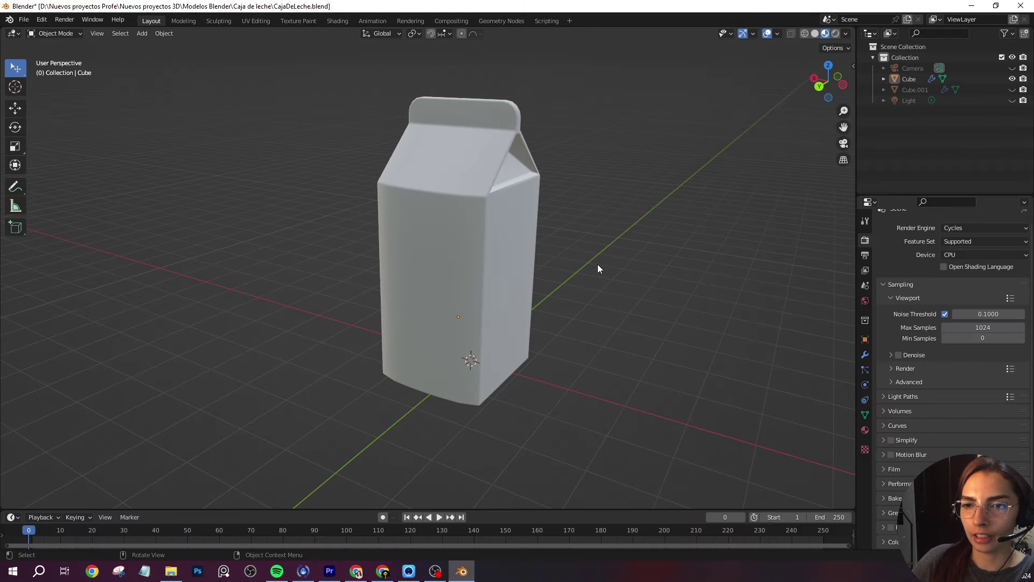
mouse_move(597, 266)
middle_down()
mouse_move(564, 267)
mouse_move(616, 267)
mouse_move(580, 266)
middle_up()
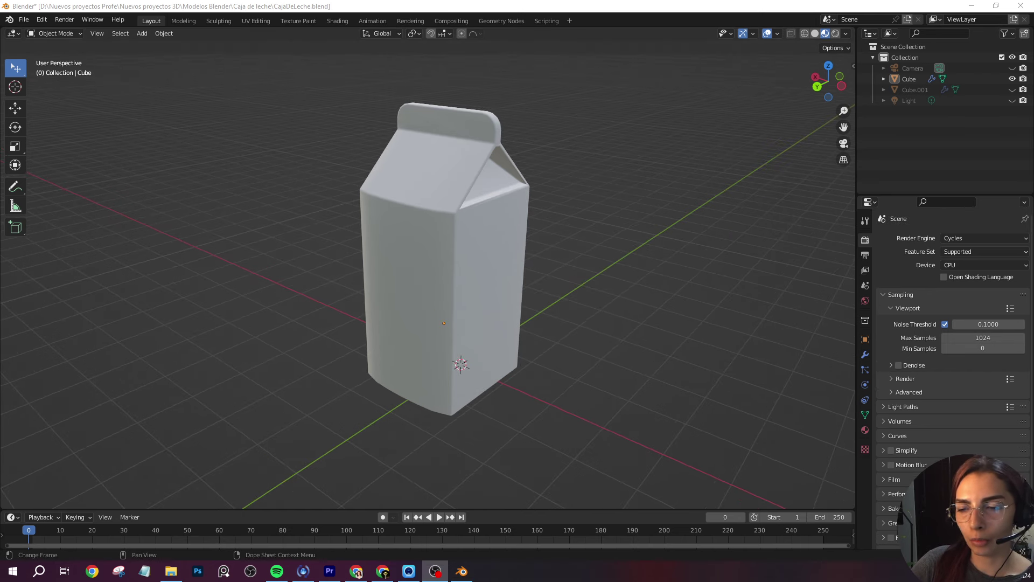
Step: Split the 3D view into a right-hand view and two stacked, widened left-hand areas
mouse_move(854, 513)
mouse_down()
mouse_move(576, 387)
mouse_move(421, 343)
mouse_up()
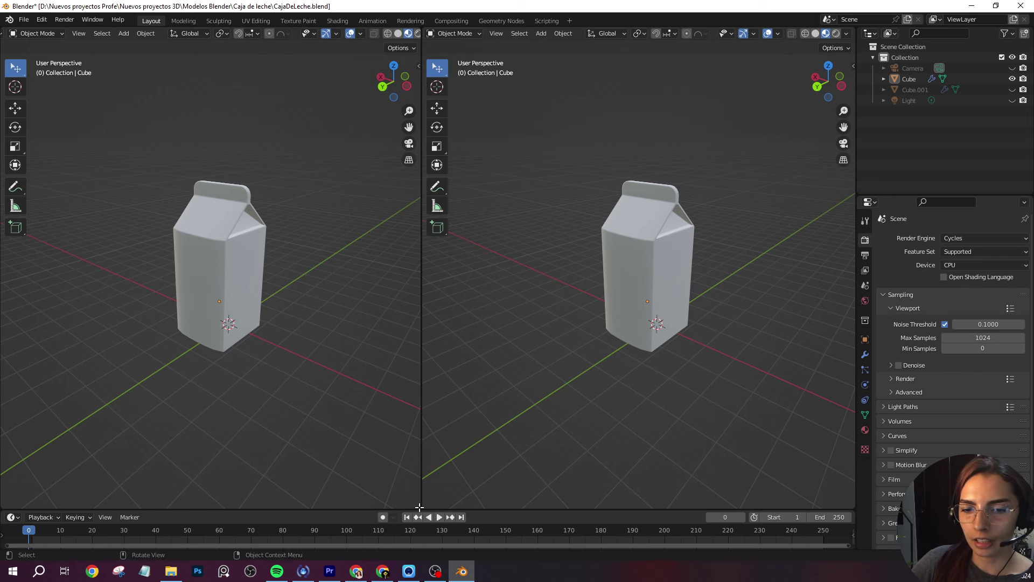
drag(419, 507, 421, 263)
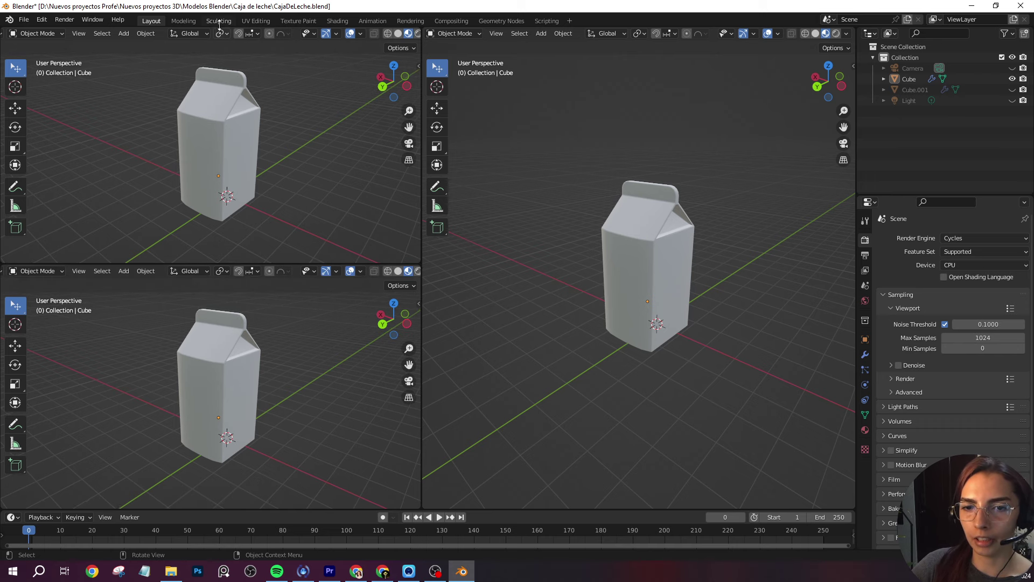
drag(422, 162, 464, 161)
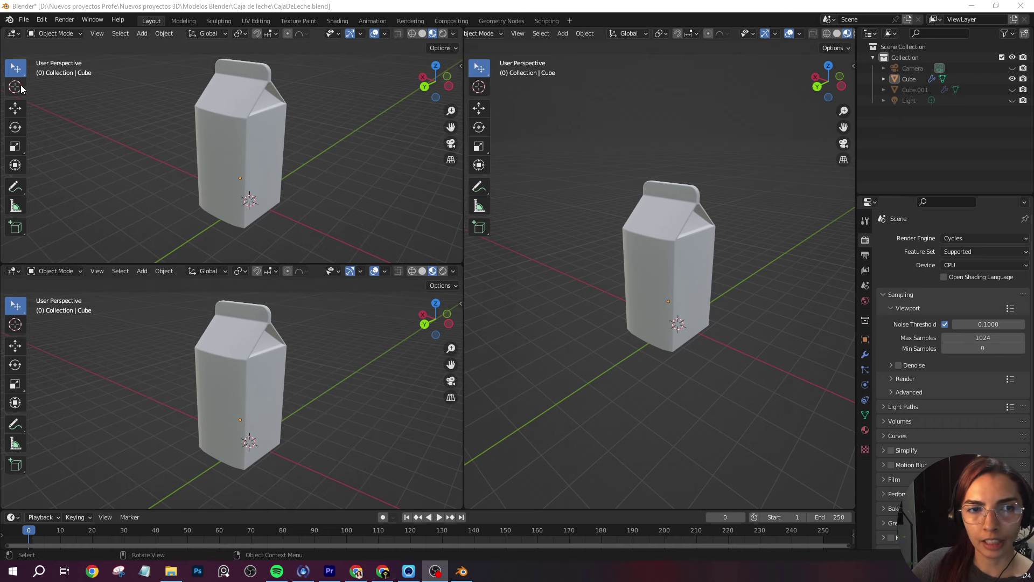
Step: Make the upper-left area a UV Editor and the lower-left area a Shader Editor
click(13, 34)
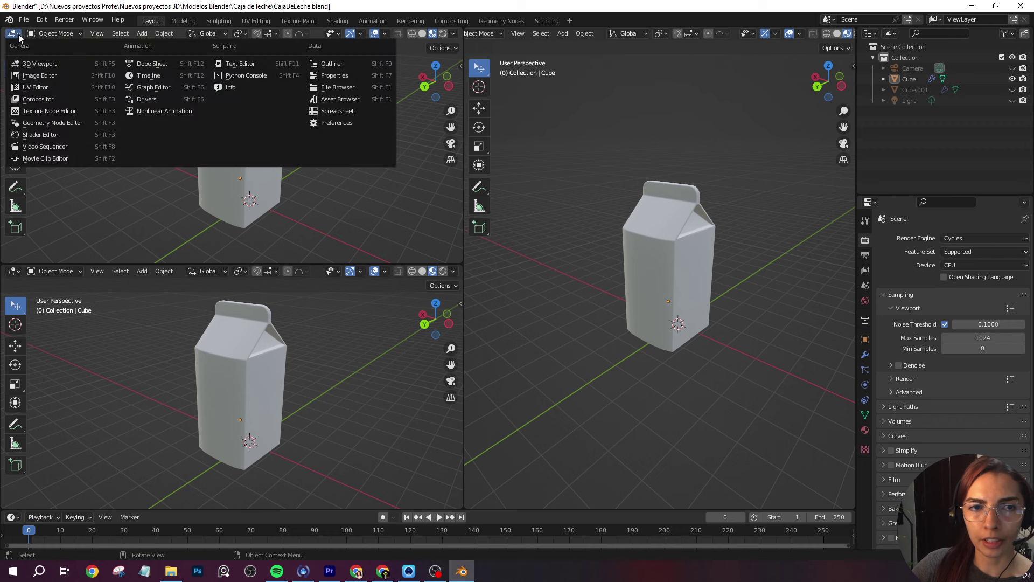
click(31, 88)
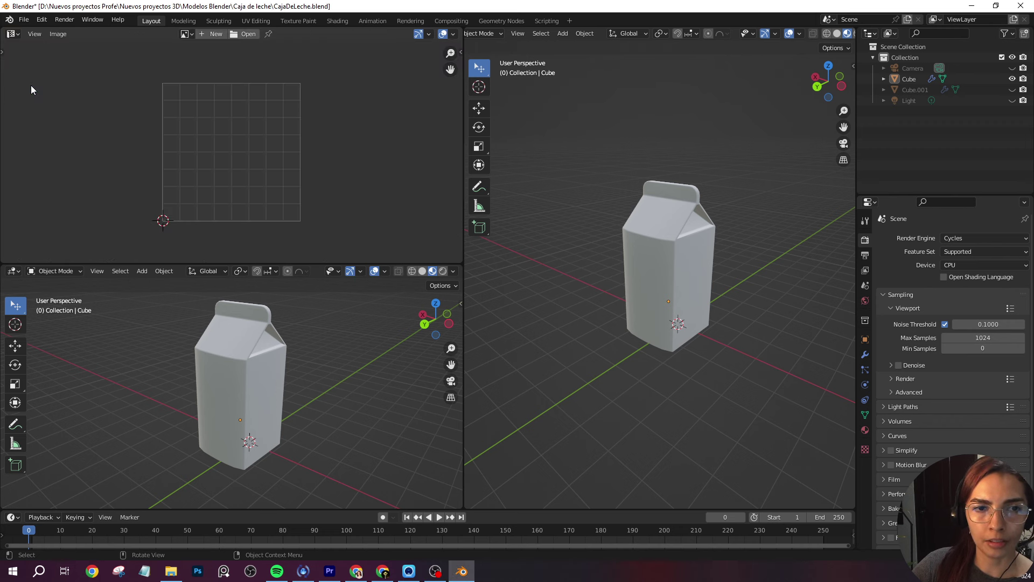
click(16, 272)
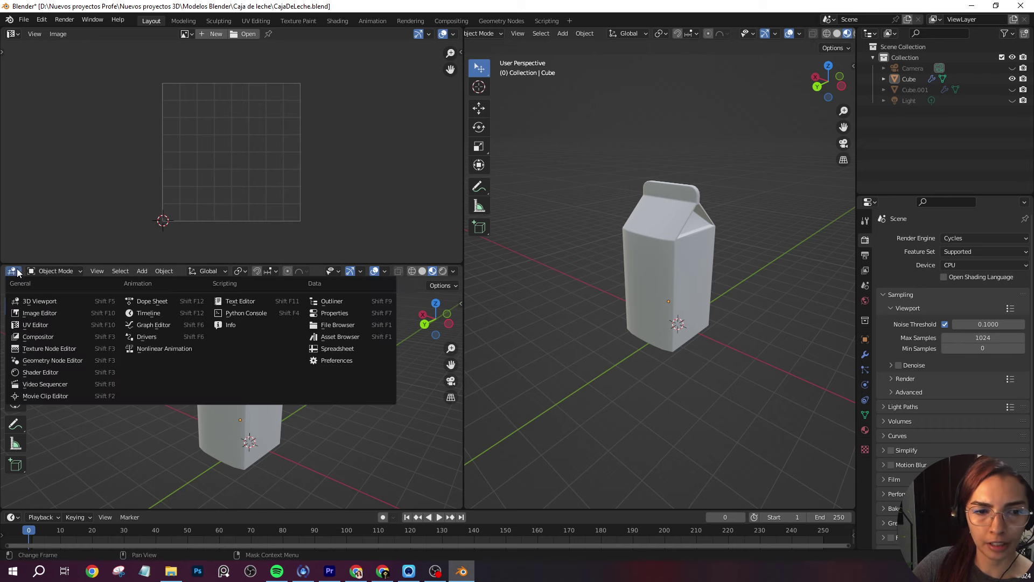
click(45, 372)
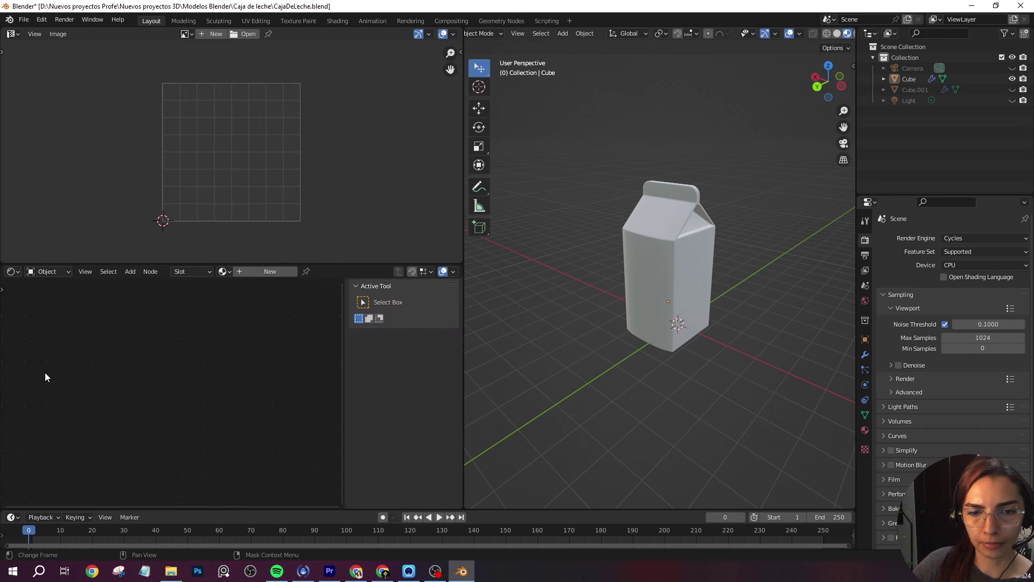
mouse_move(838, 205)
middle_down()
mouse_move(773, 228)
mouse_move(799, 214)
mouse_move(791, 208)
middle_up()
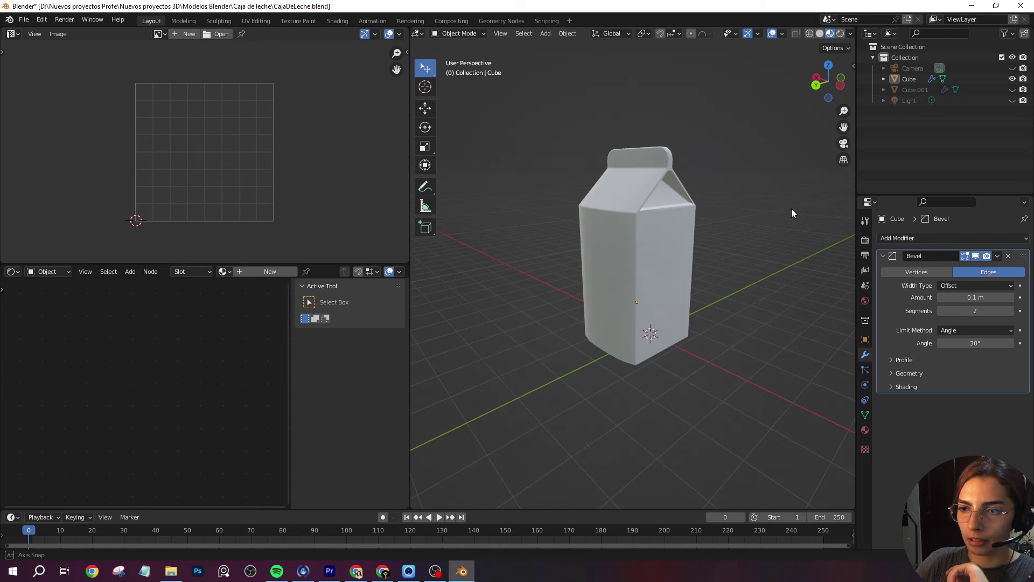
Step: Apply the selected carton's scale with Ctrl+A so its scale reads 1.000 on every axis
click(630, 279)
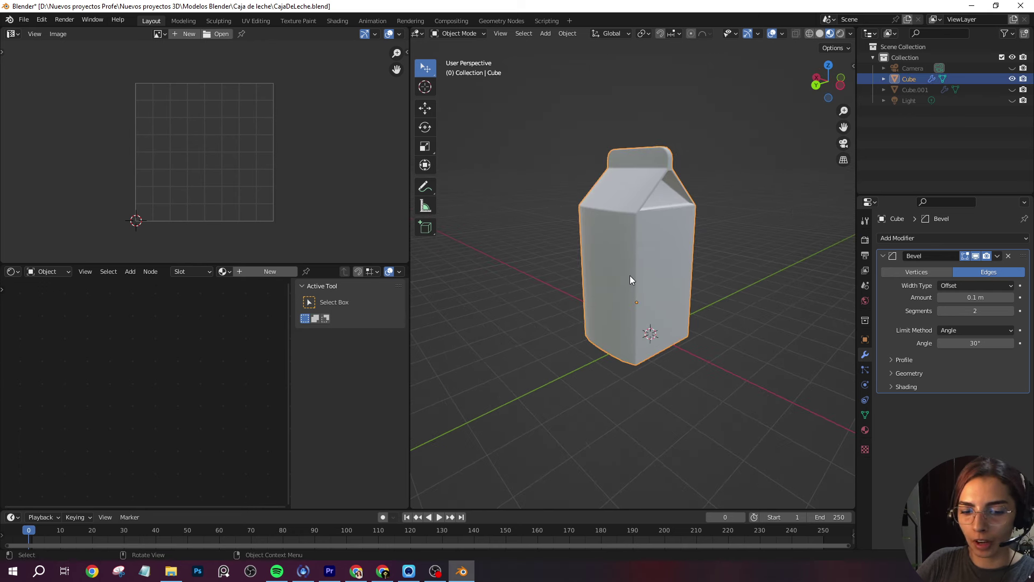
key(n)
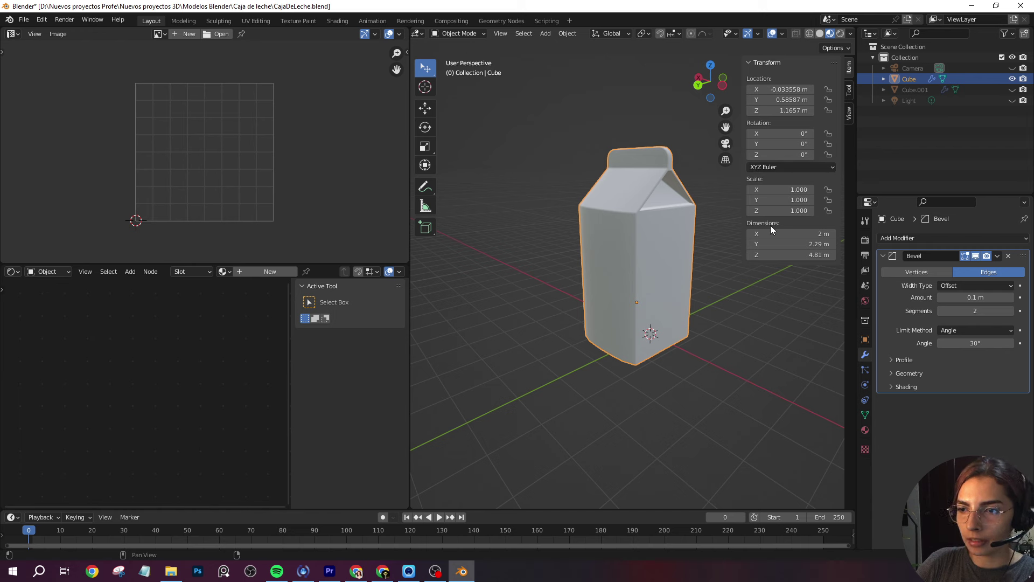
click(739, 305)
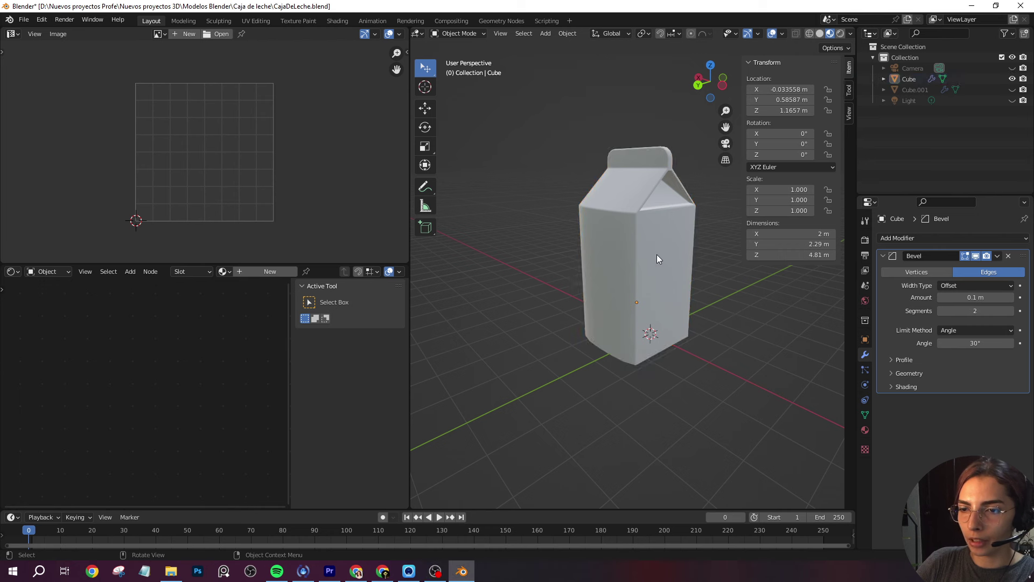
click(649, 248)
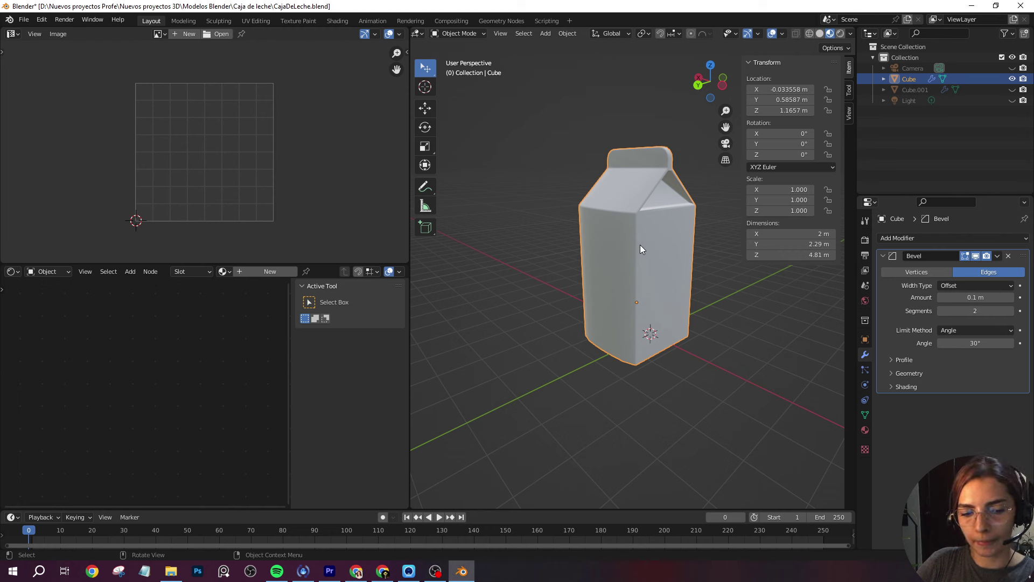
key(ctrl+a)
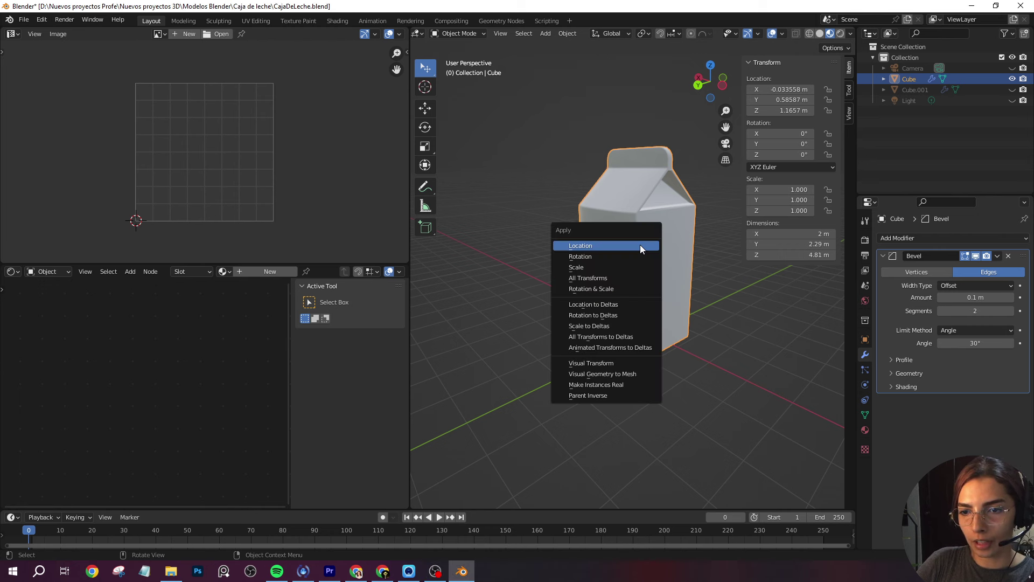
click(584, 269)
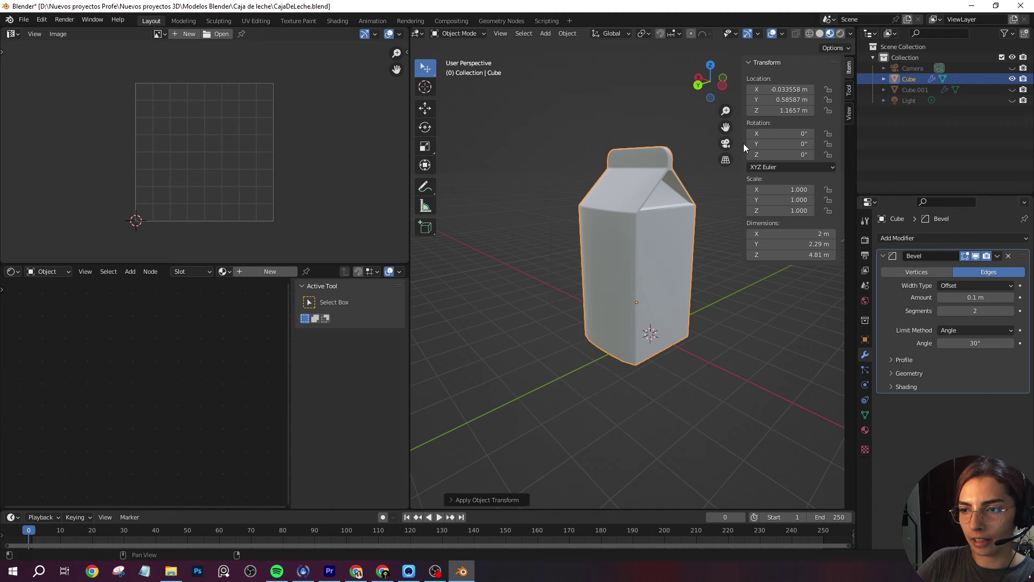
key(n)
click(511, 313)
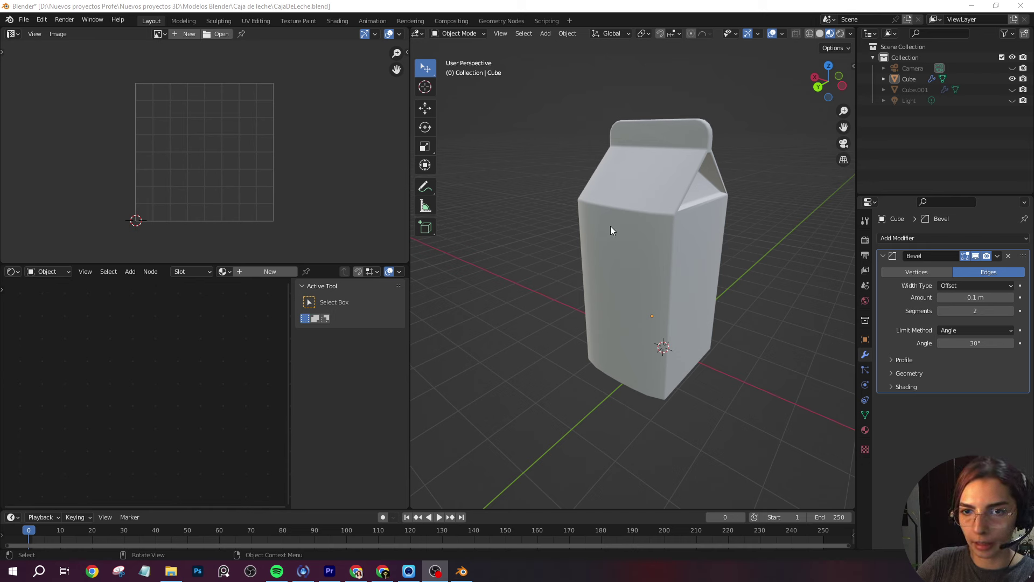
Step: Put the carton in Edit Mode, hide the Bevel modifier in the viewport, and inspect the mesh edges
key(Tab)
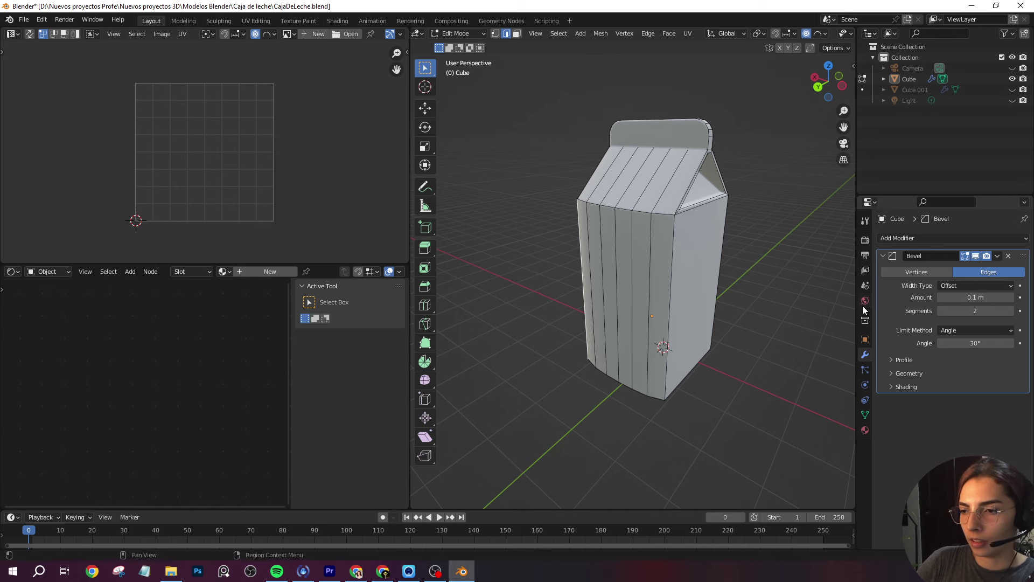
middle_drag(829, 323, 808, 331)
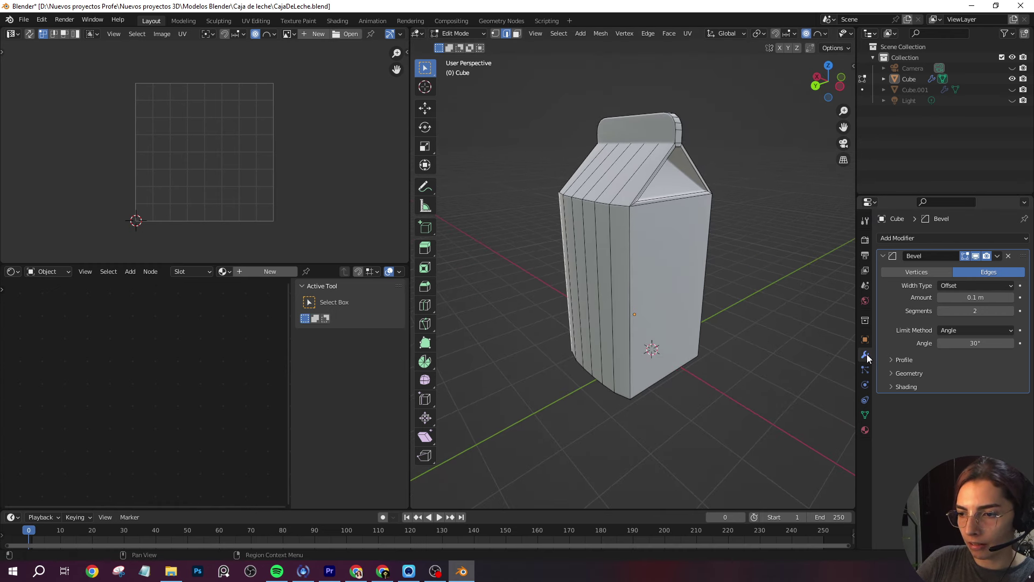
click(976, 258)
middle_drag(749, 150, 764, 168)
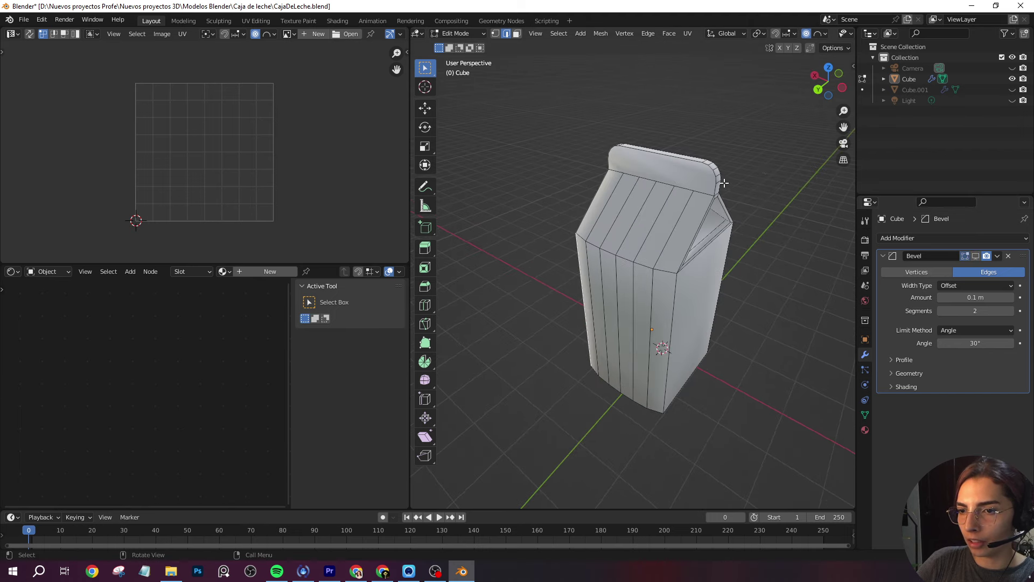
scroll(723, 183, up, 4)
shift+middle_drag(807, 197, 792, 279)
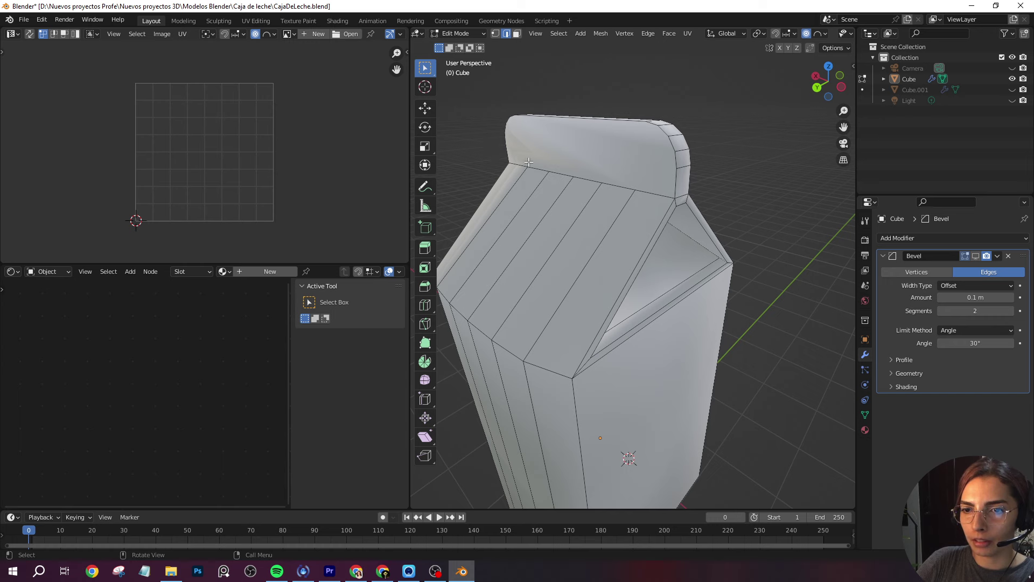
scroll(694, 207, down, 3)
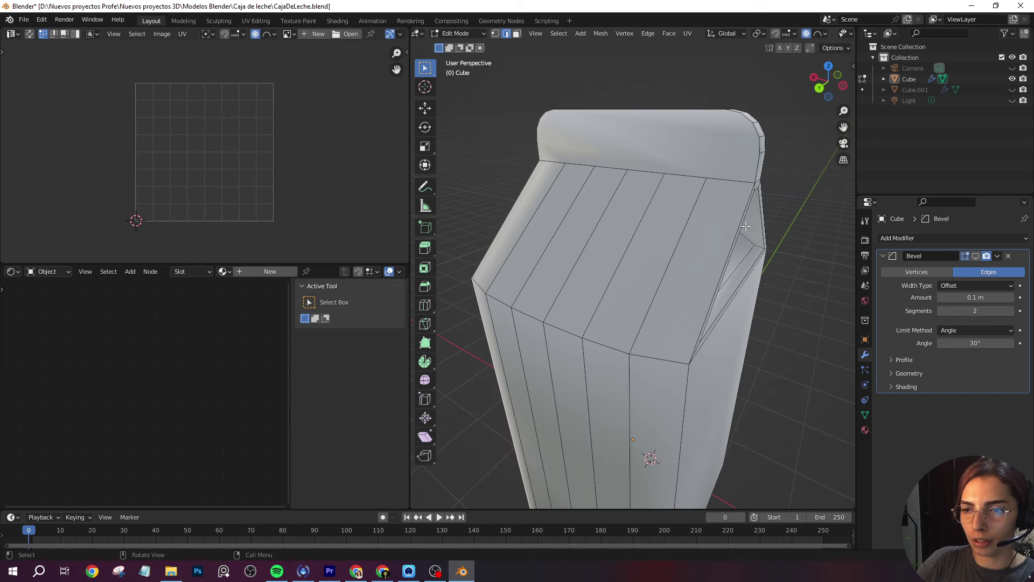
scroll(747, 231, down, 2)
scroll(759, 299, up, 1)
scroll(761, 300, down, 1)
scroll(733, 226, down, 1)
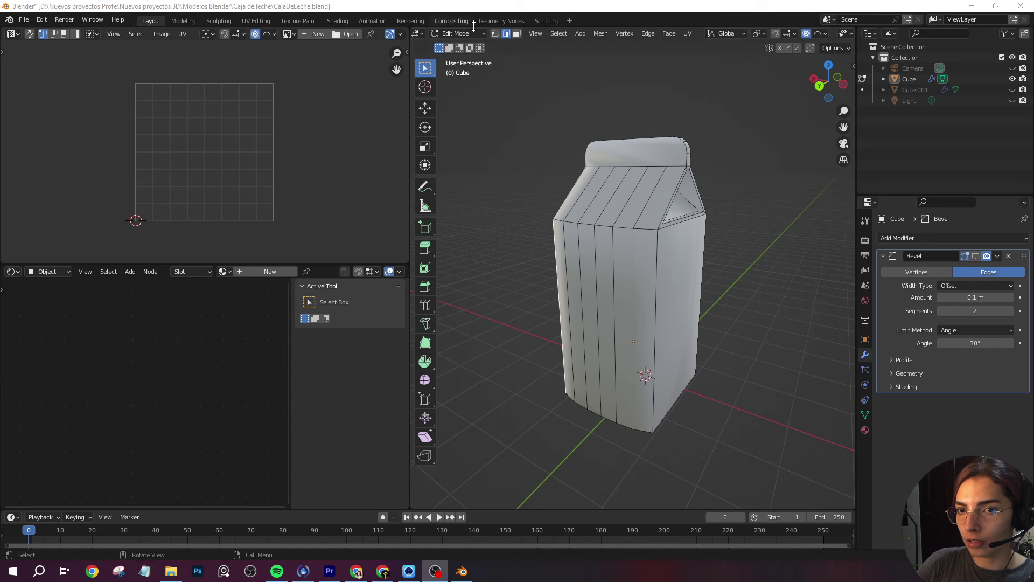
Step: Create a new material for the carton with a pink base colour
click(865, 429)
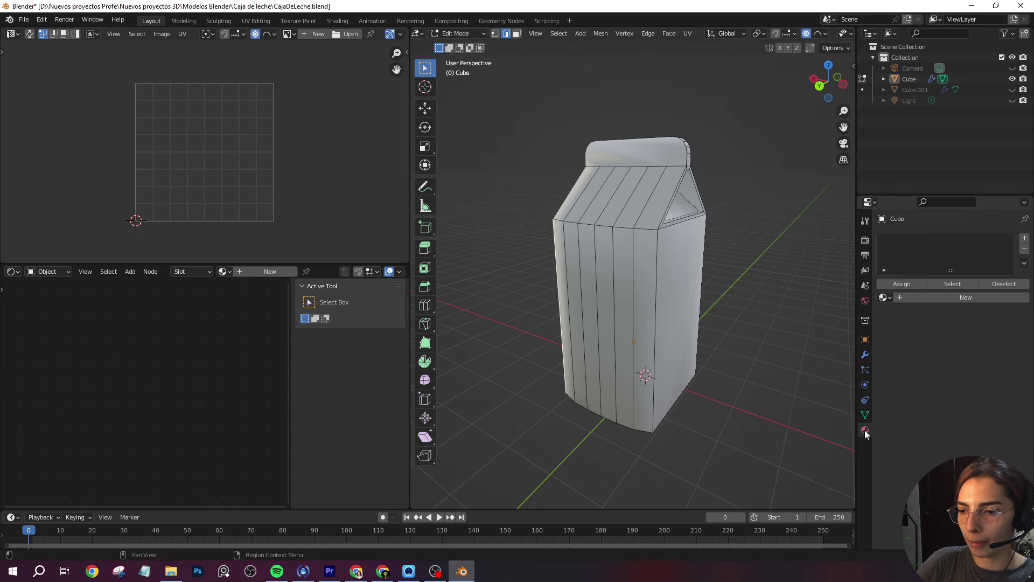
click(928, 296)
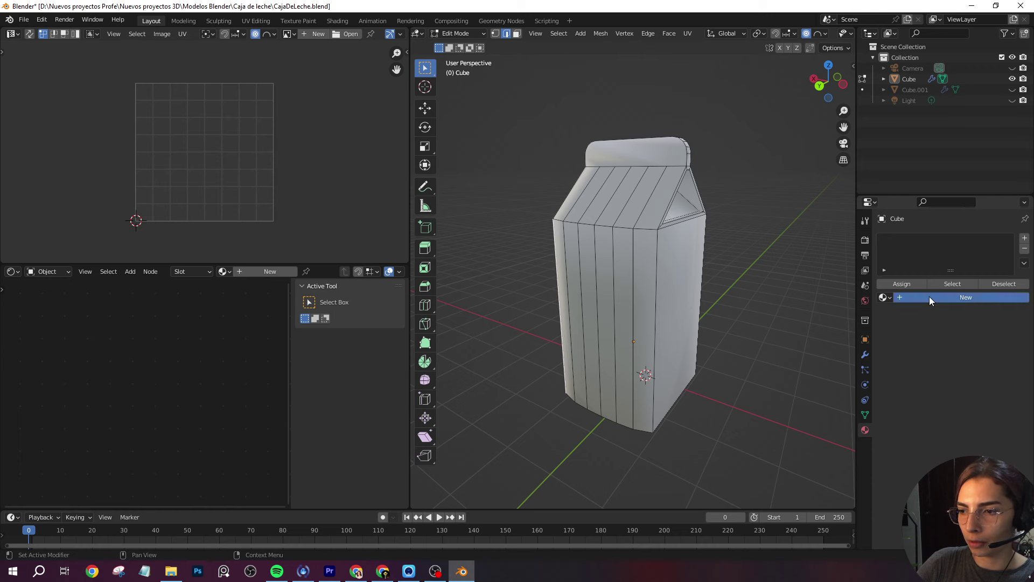
click(966, 393)
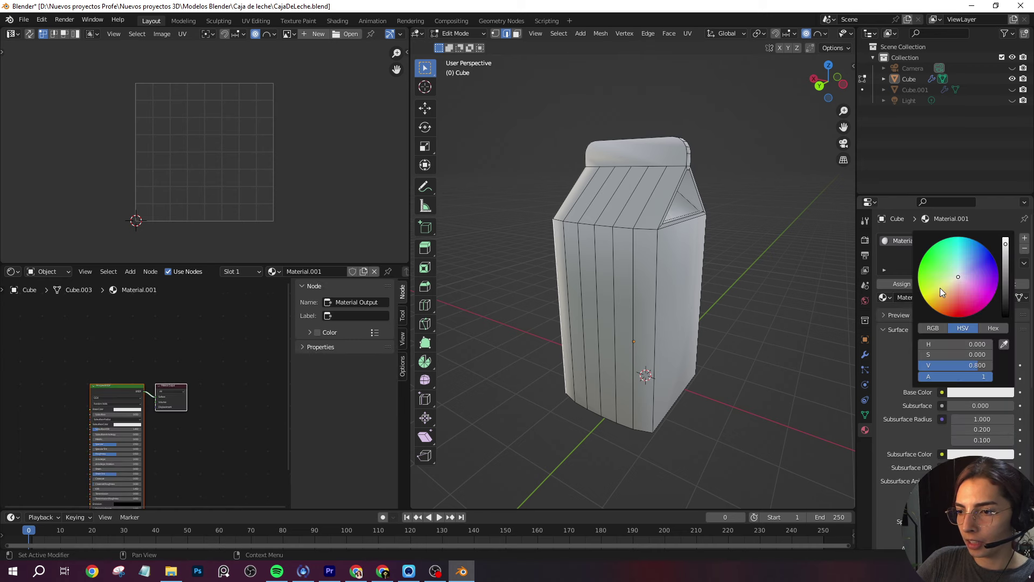
drag(961, 277, 967, 282)
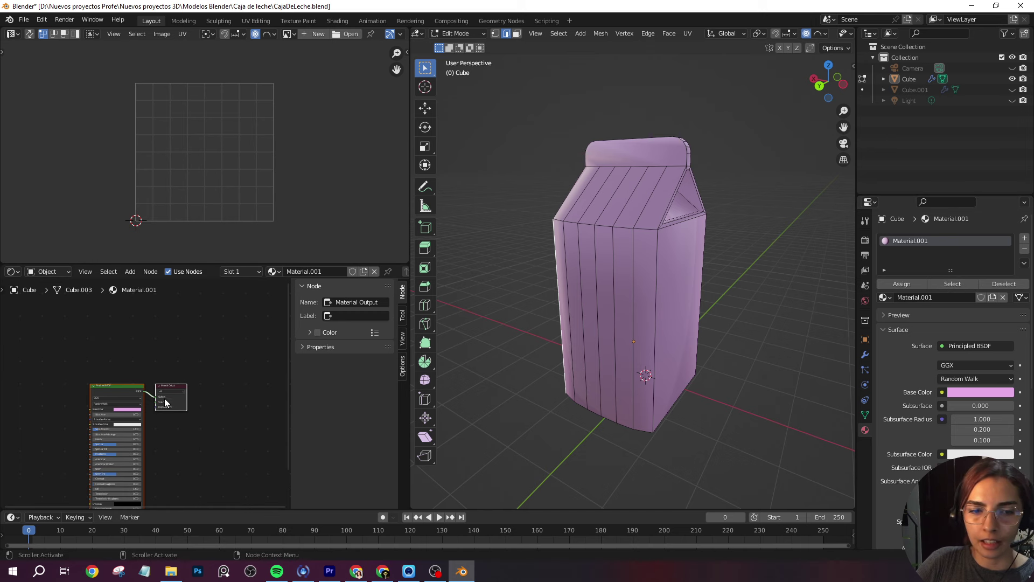
Step: Frame the Principled BSDF and Material Output nodes in the Shader Editor, shifted to the right
middle_drag(154, 413, 209, 373)
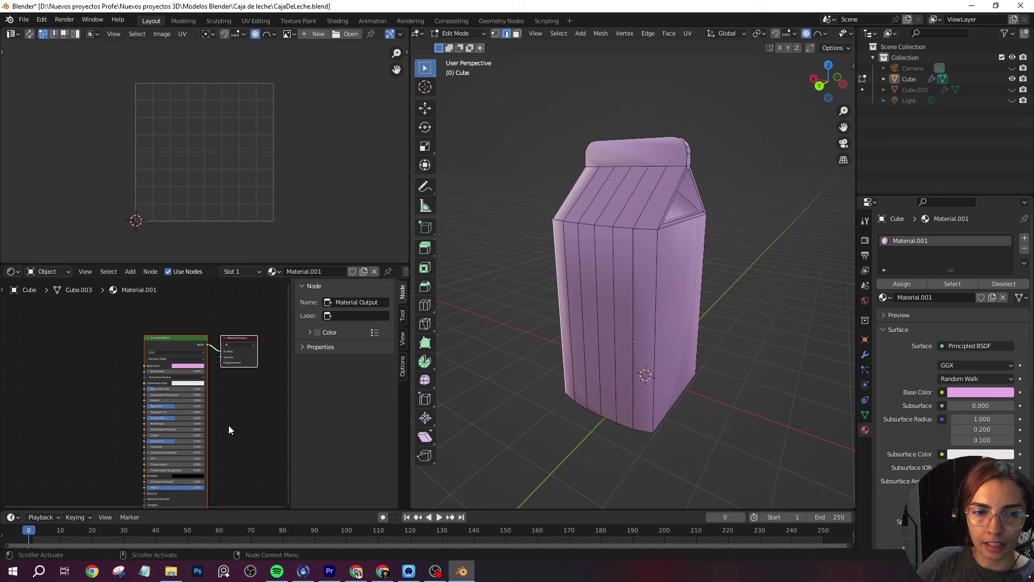
scroll(228, 425, up, 2)
scroll(187, 383, up, 1)
scroll(198, 402, up, 1)
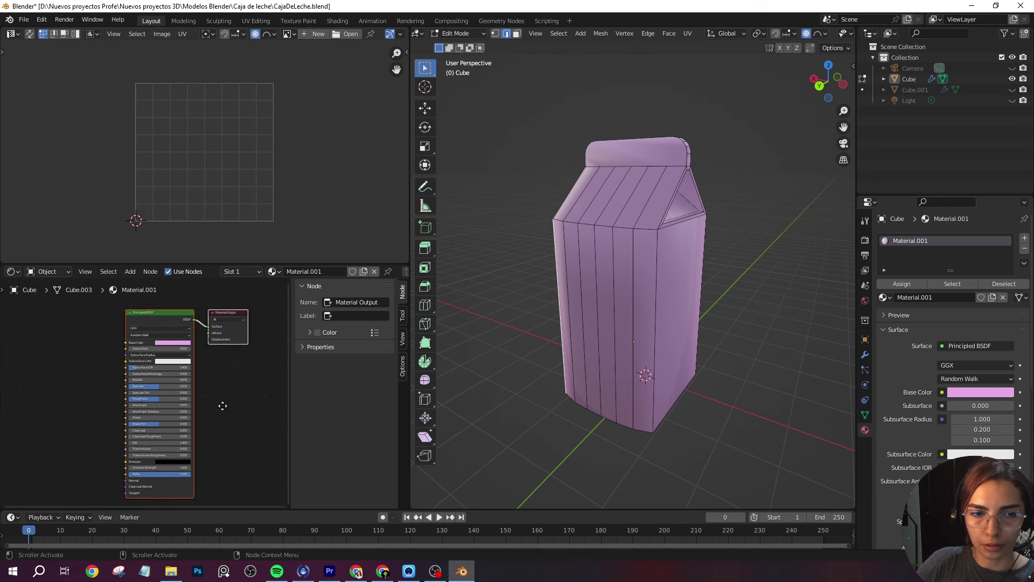
click(13, 272)
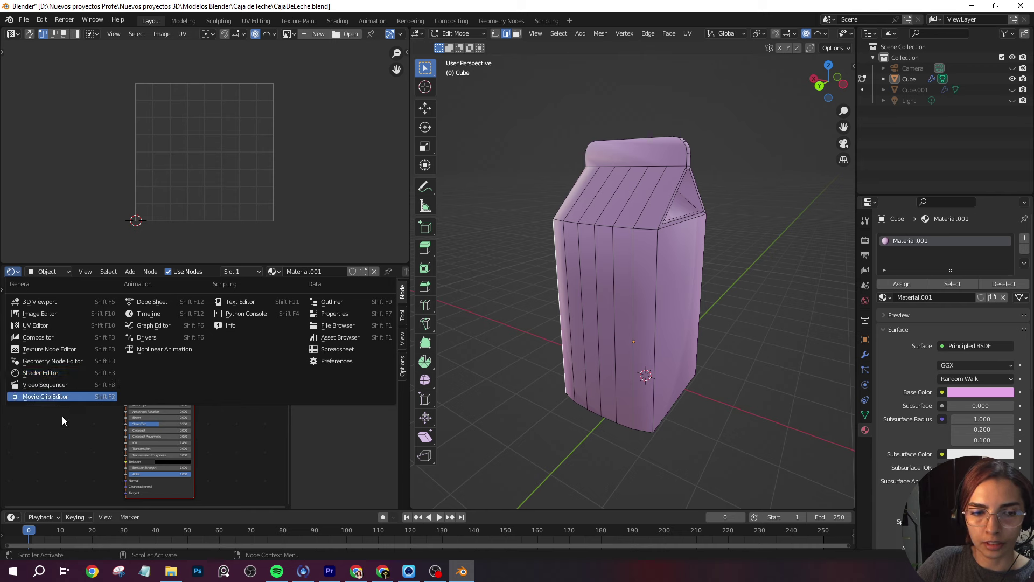
scroll(216, 367, up, 1)
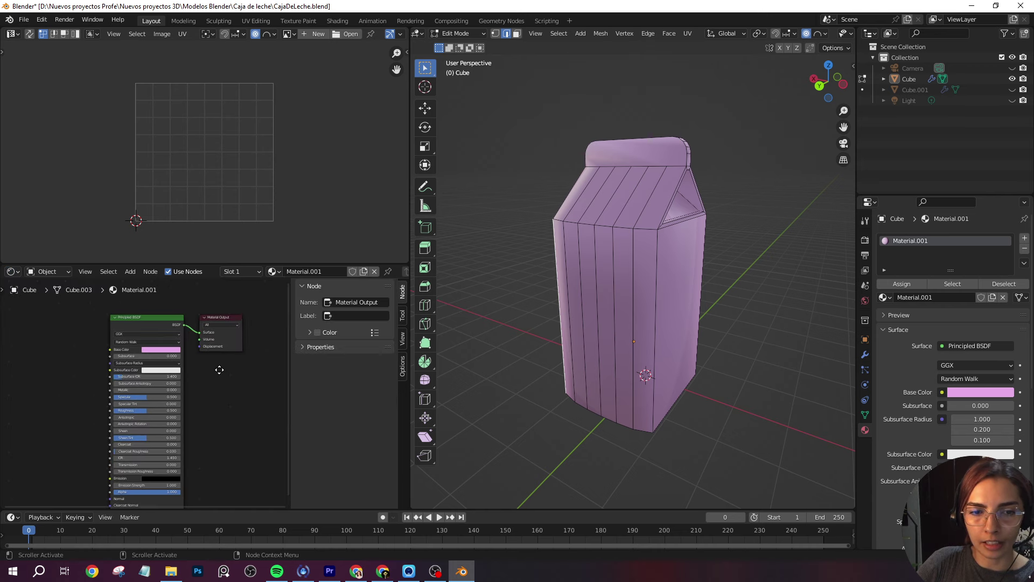
drag(116, 318, 113, 317)
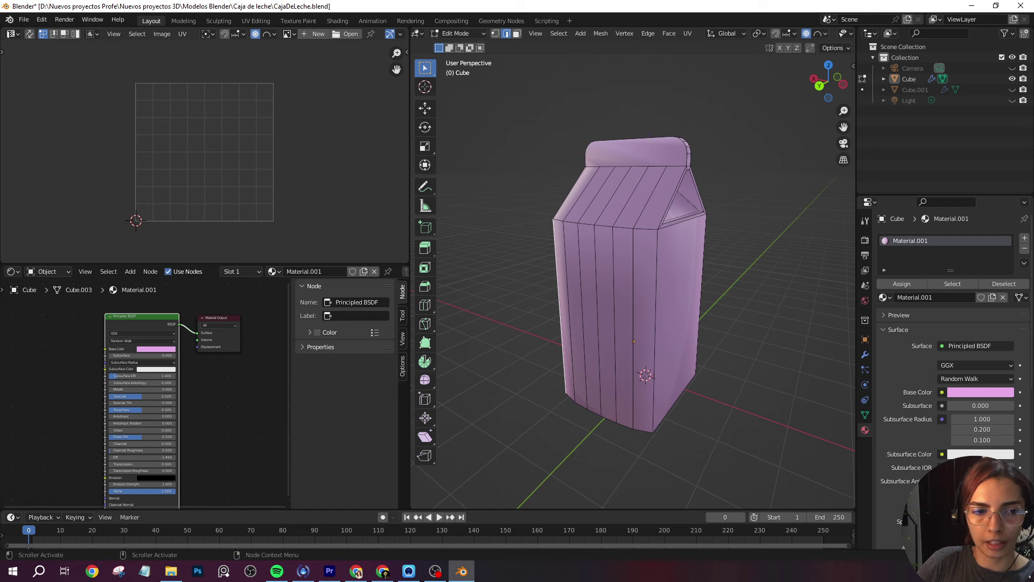
middle_drag(115, 377, 134, 377)
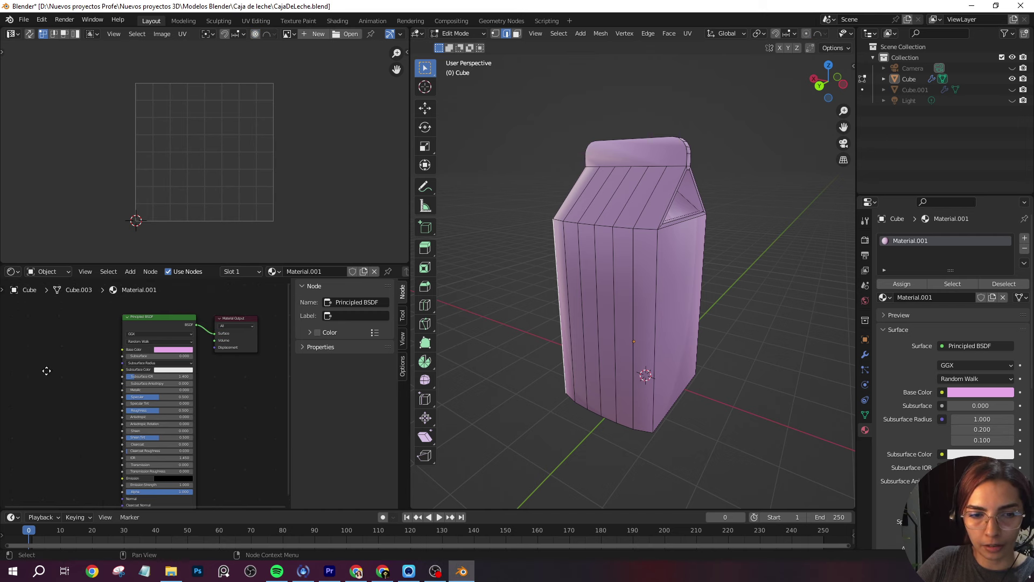
middle_drag(46, 370, 55, 370)
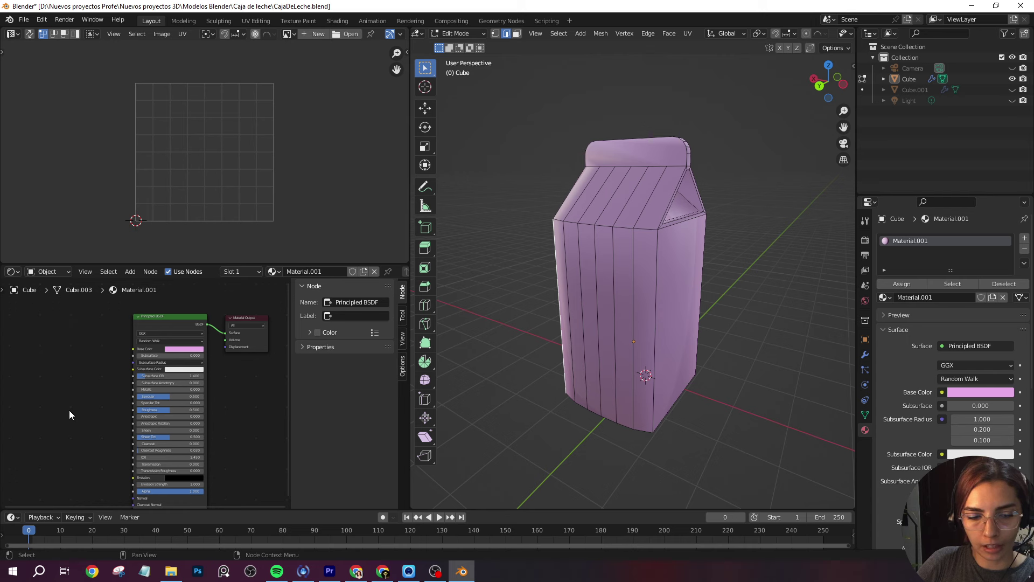
Step: Add an Image Texture node by searching 'ima' and connect its Color to the Principled BSDF Base Color
key(shift+a)
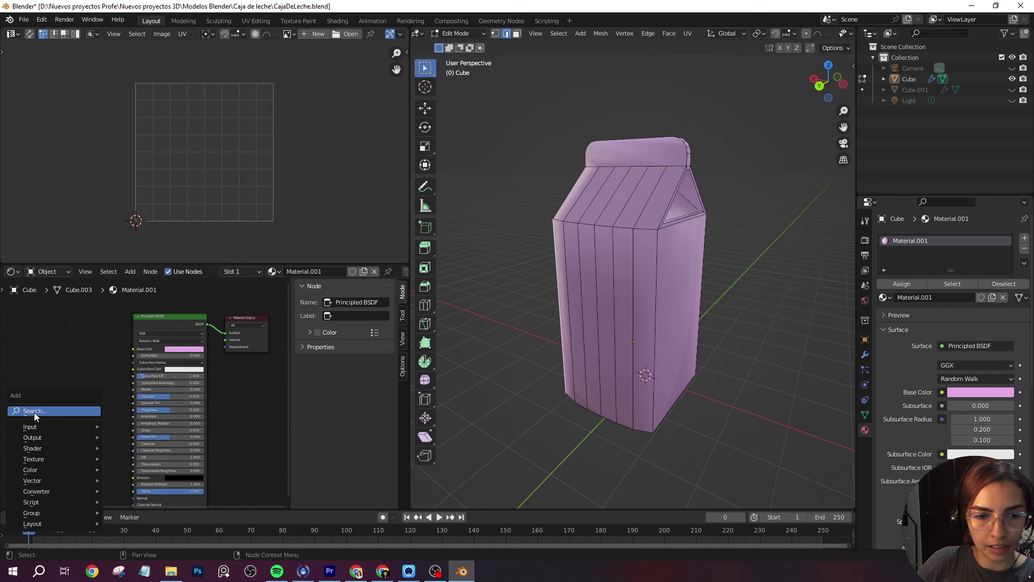
click(33, 412)
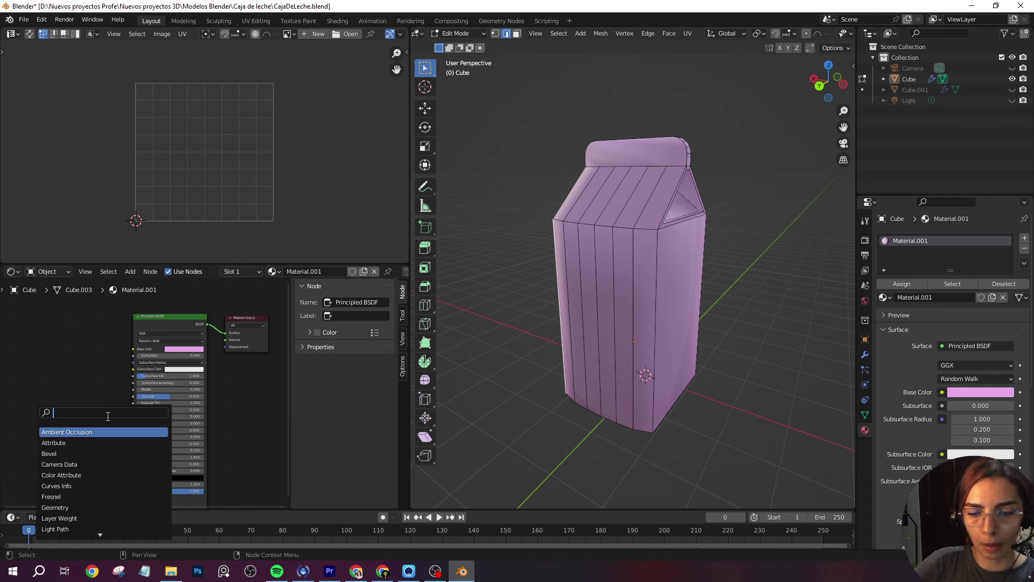
text(ima)
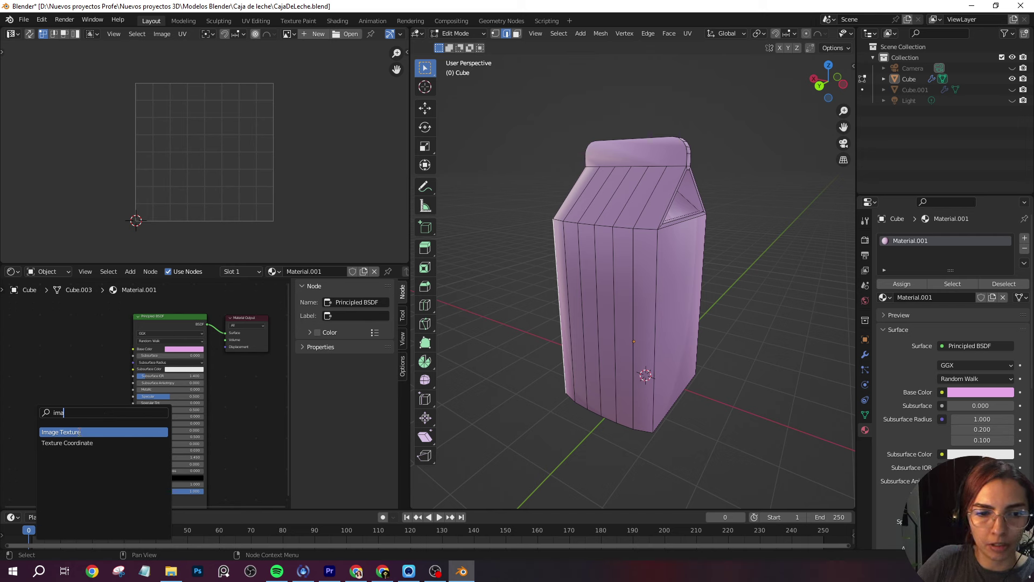
click(86, 431)
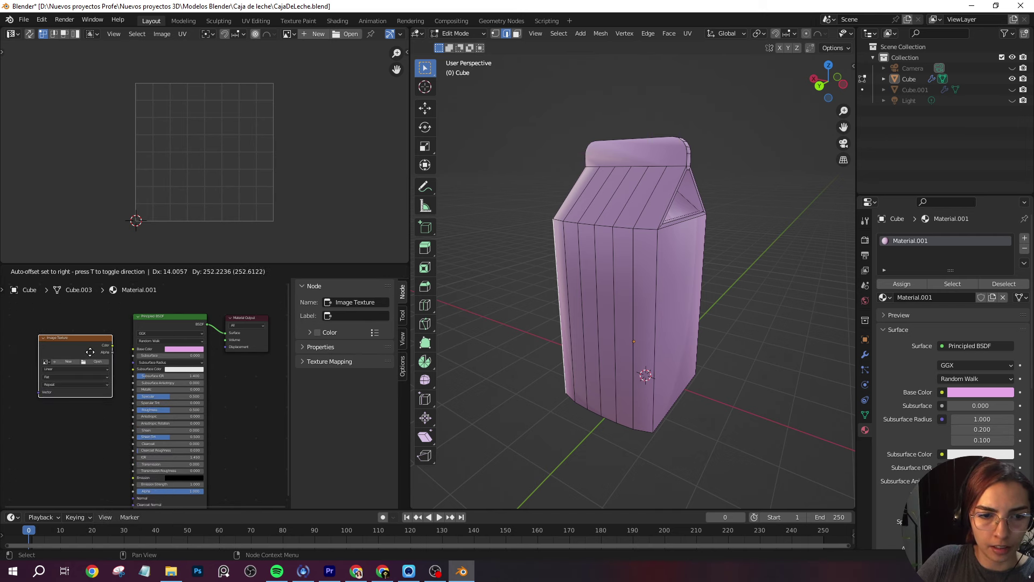
click(80, 354)
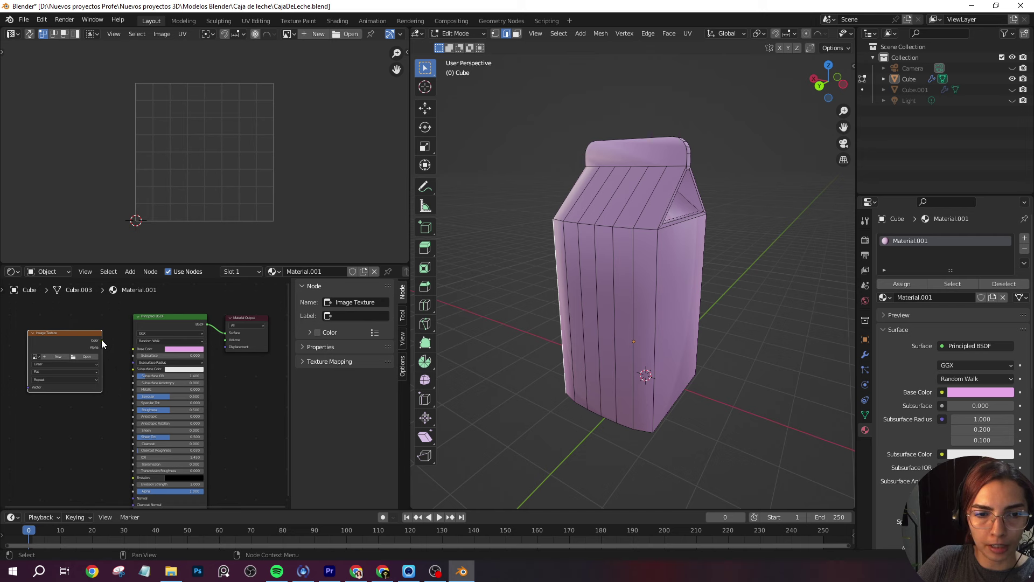
drag(101, 340, 132, 349)
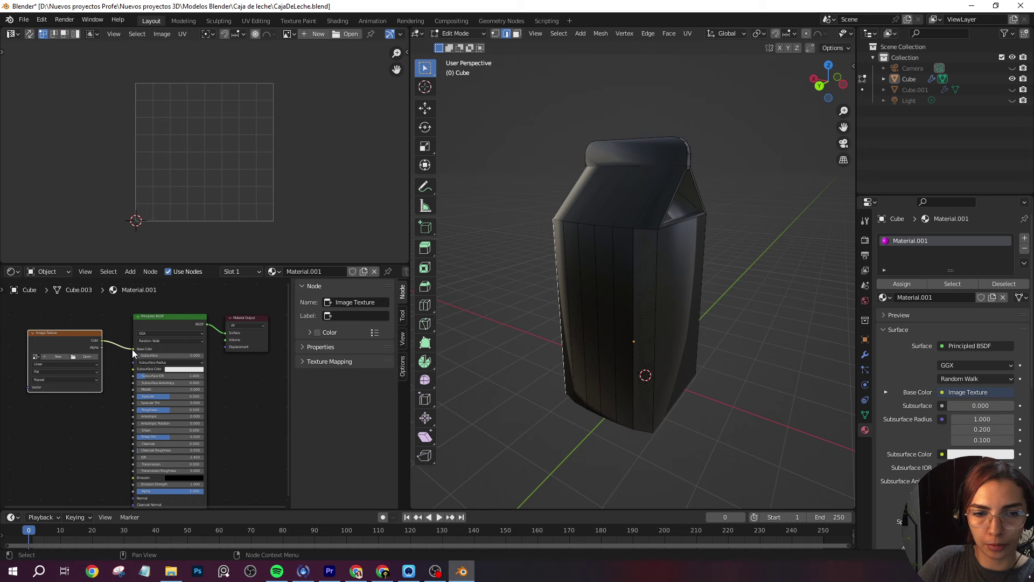
Step: Create a new Color Grid image named 'Cuadricula' in the Image Texture node and check it on the carton
click(54, 358)
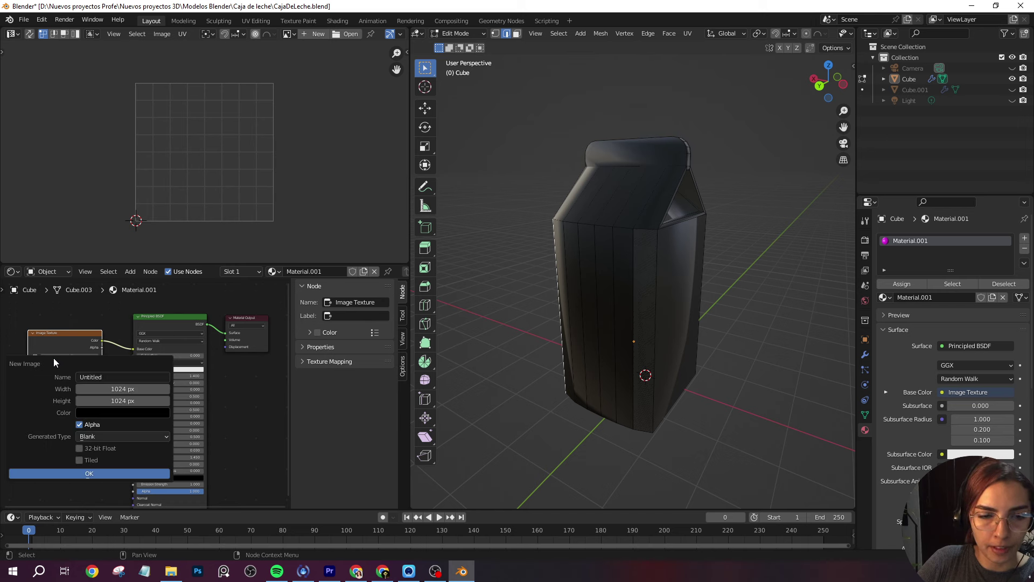
click(91, 377)
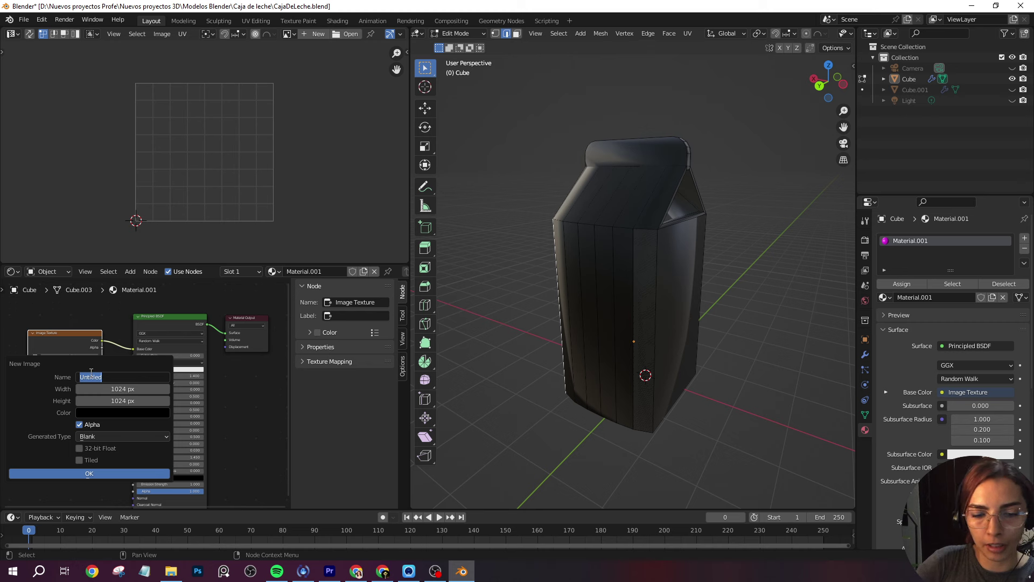
text(Cuadricula)
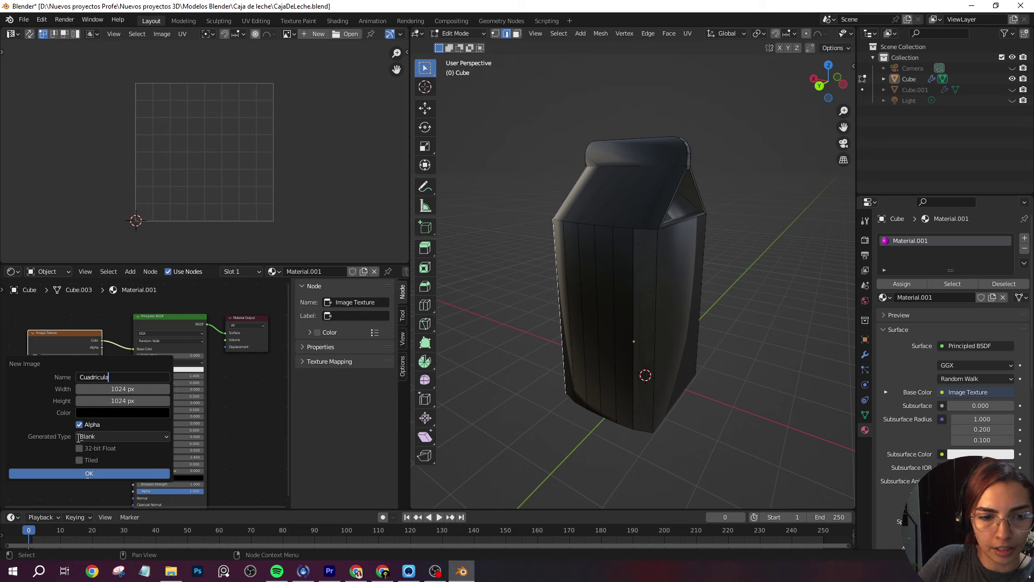
click(105, 437)
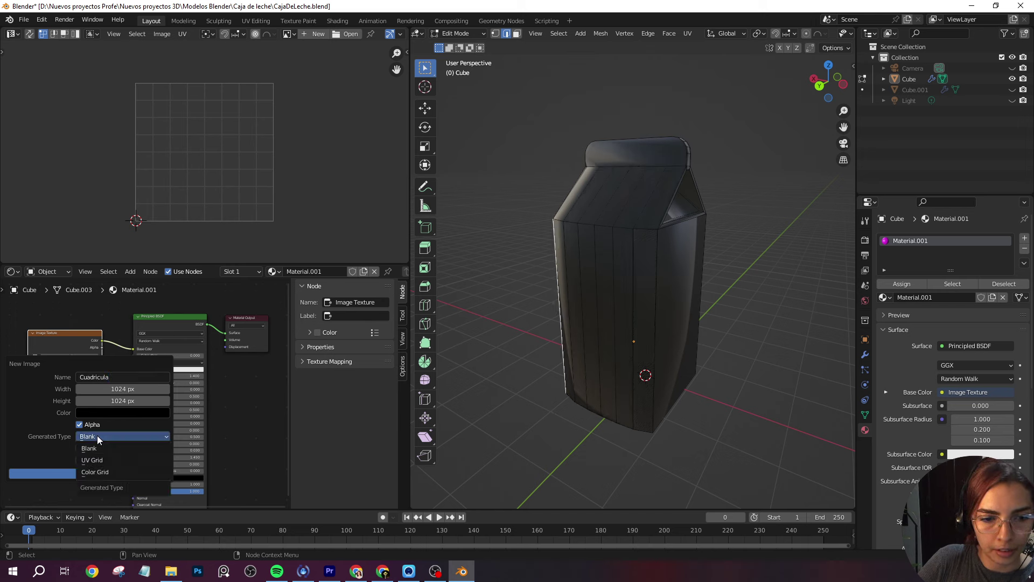
click(102, 472)
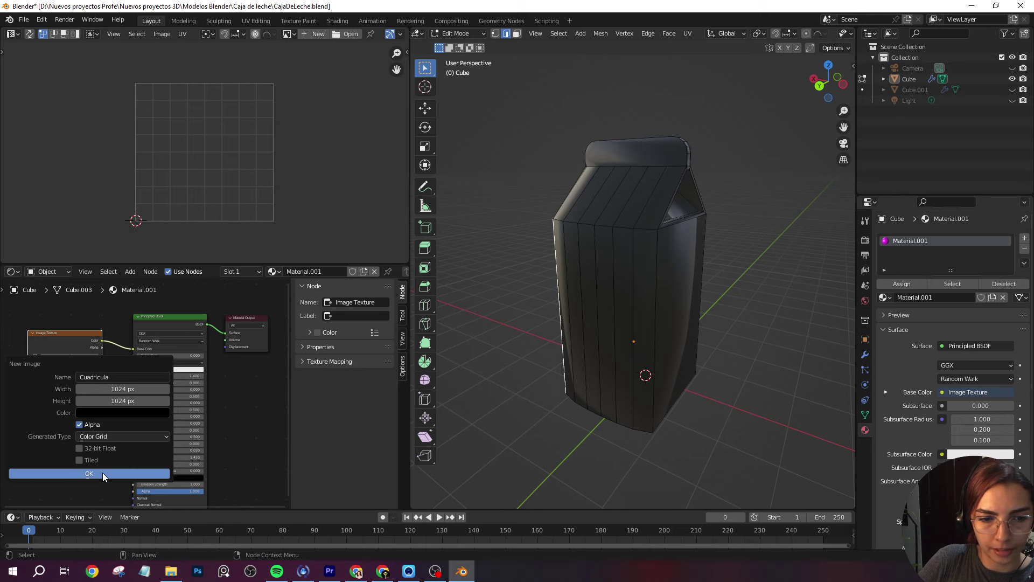
click(95, 473)
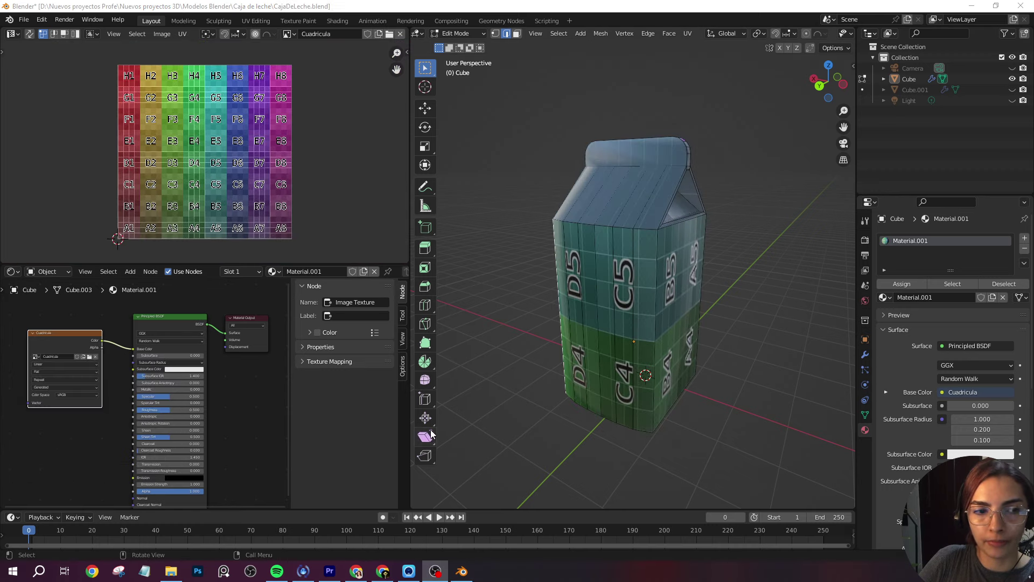
mouse_move(531, 265)
middle_down()
mouse_move(648, 293)
mouse_move(740, 343)
middle_up()
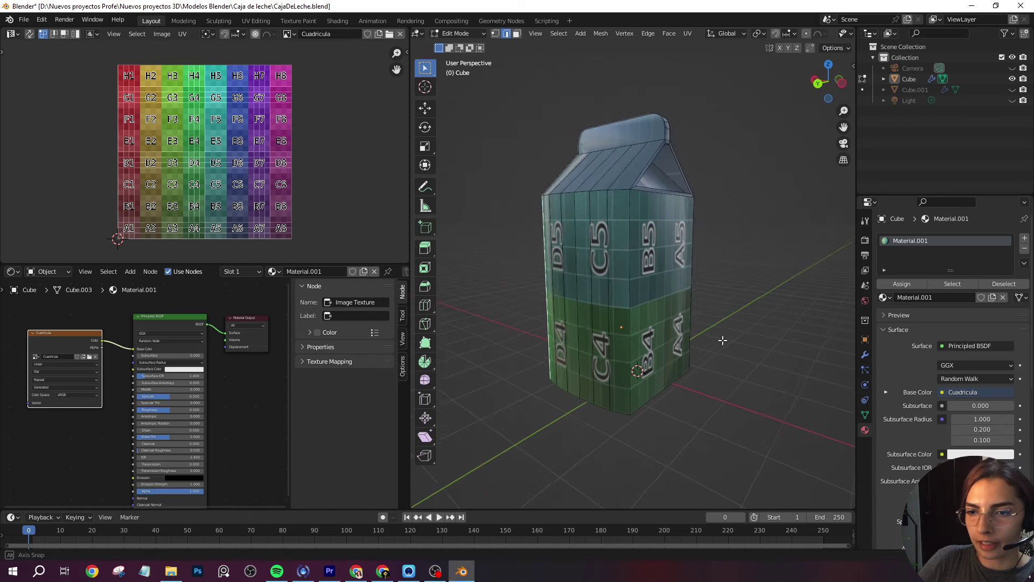
scroll(684, 290, up, 2)
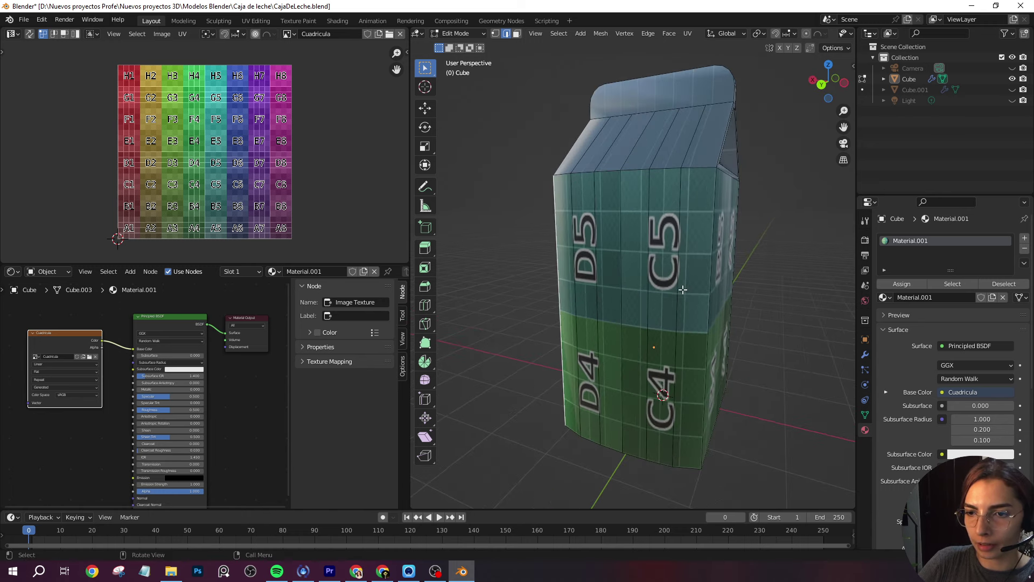
scroll(678, 291, up, 2)
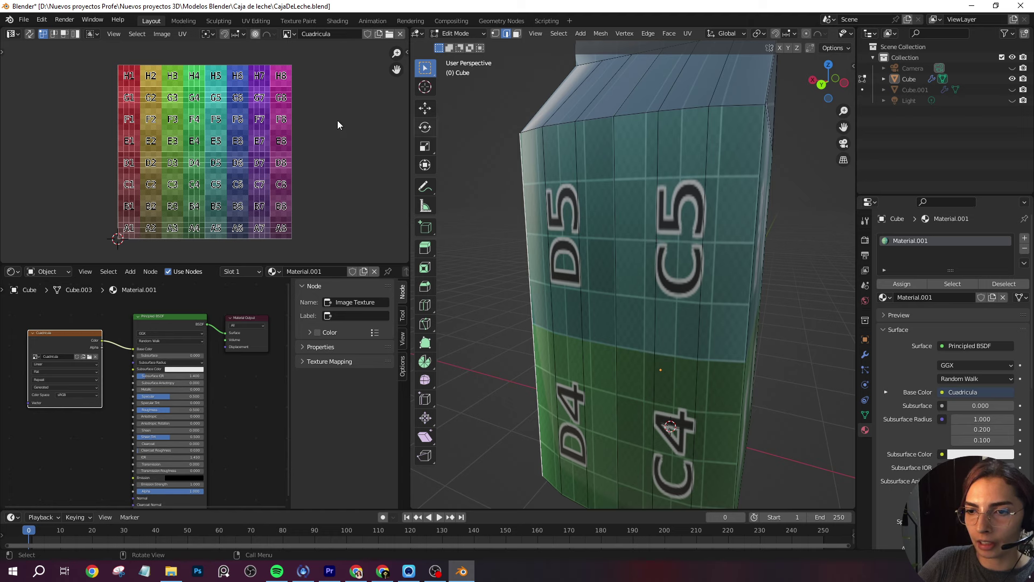
scroll(337, 125, up, 3)
scroll(337, 125, up, 2)
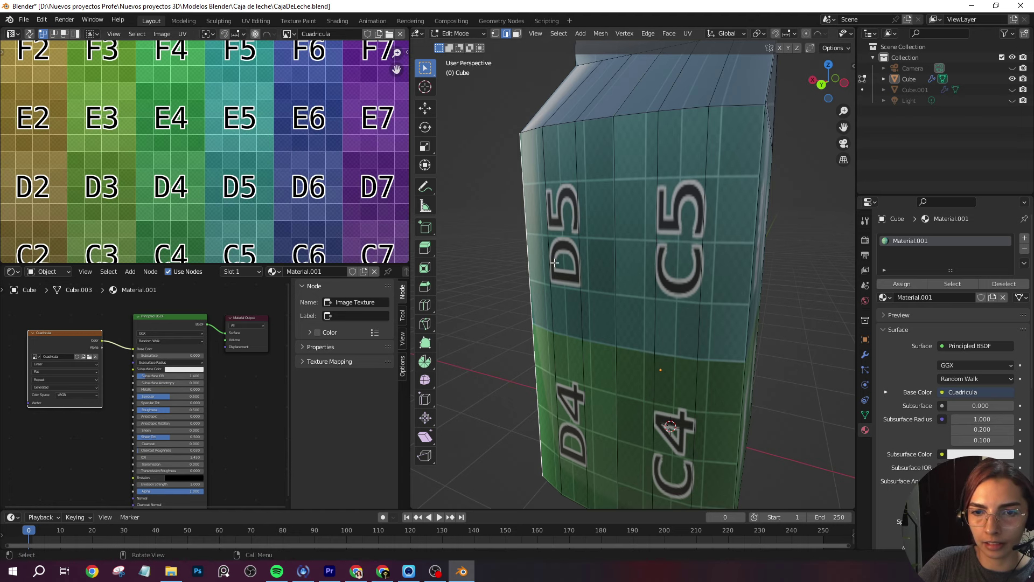
scroll(523, 229, down, 3)
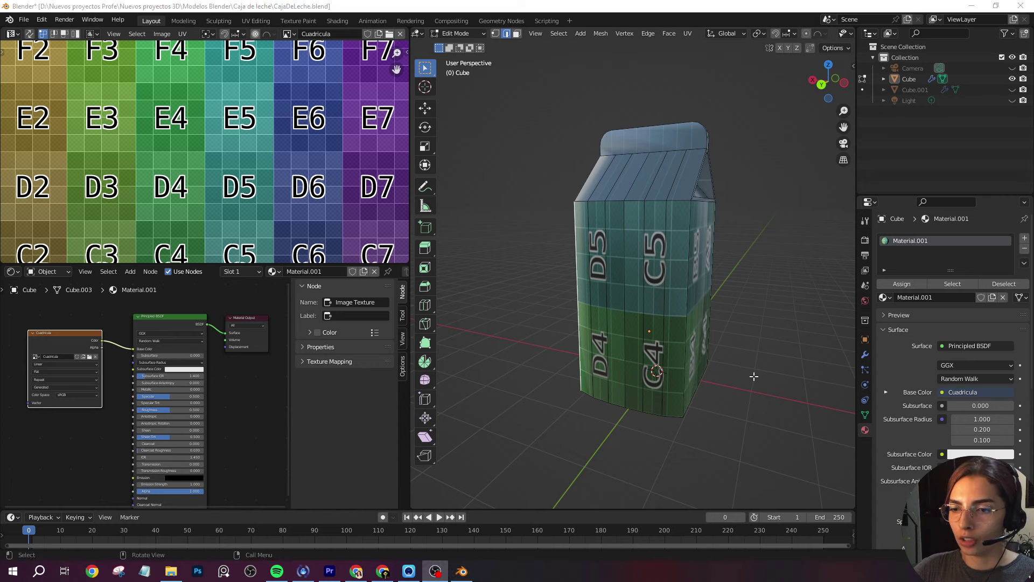
middle_drag(776, 323, 697, 410)
middle_drag(699, 384, 704, 358)
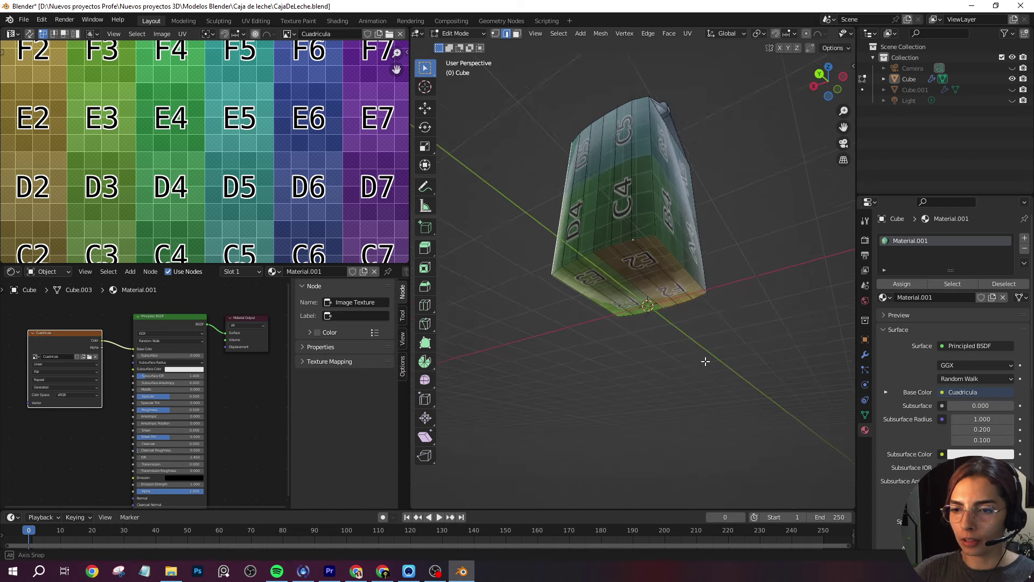
scroll(671, 268, up, 3)
middle_drag(671, 264, 686, 315)
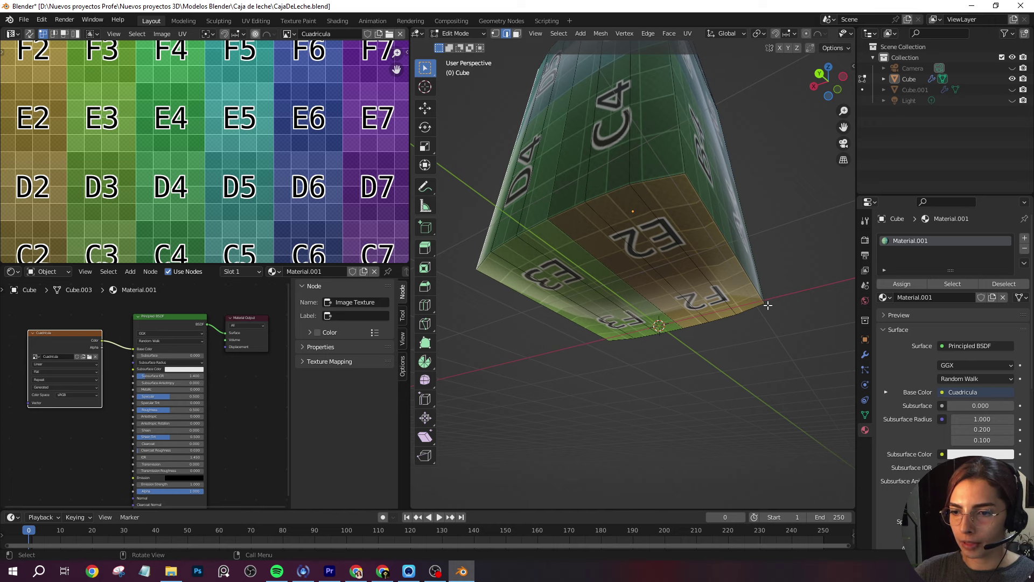
mouse_move(760, 207)
middle_down()
mouse_move(738, 297)
mouse_move(641, 208)
middle_up()
middle_drag(720, 442, 713, 442)
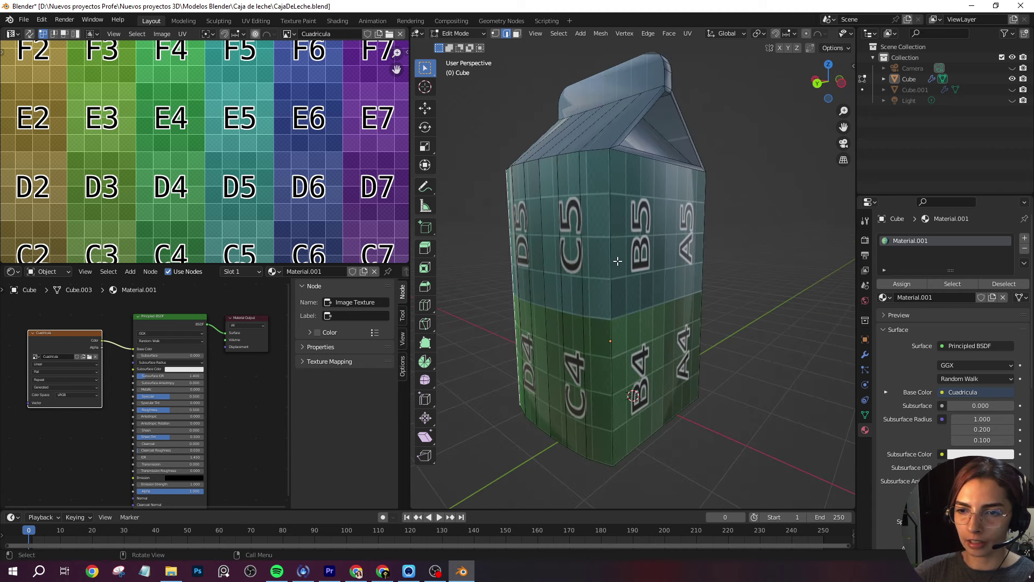
middle_drag(469, 381, 486, 383)
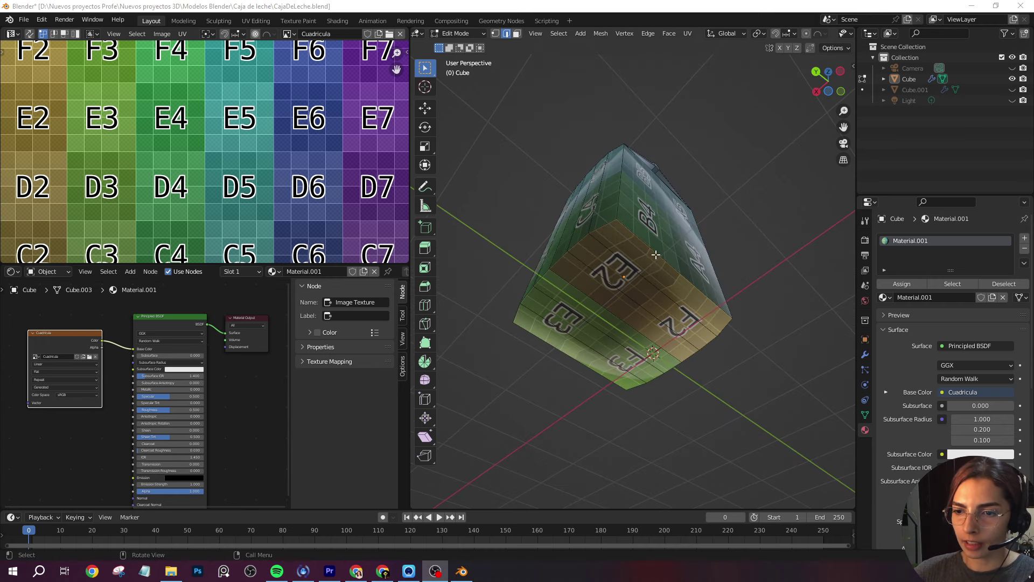
Step: Select the two edge loops around the carton's bottom and mark them as a seam
alt+click(603, 228)
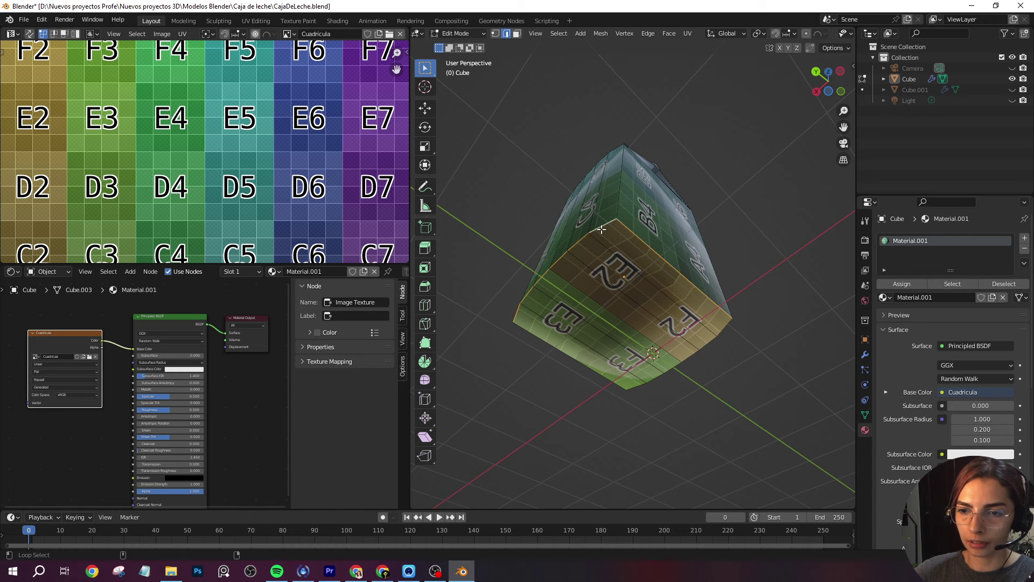
alt+click(548, 343)
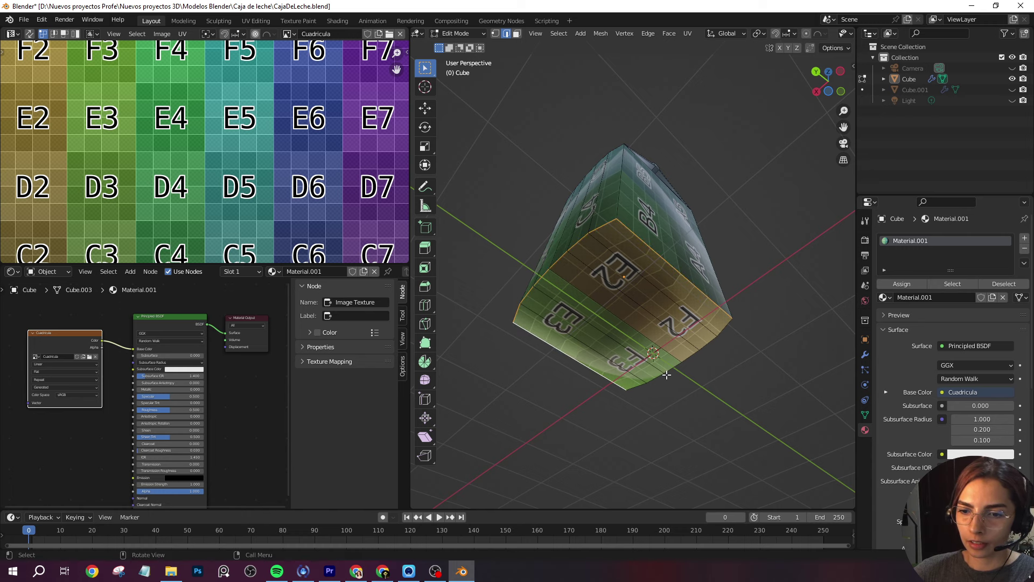
mouse_move(639, 382)
middle_down()
mouse_move(802, 335)
mouse_move(802, 301)
middle_up()
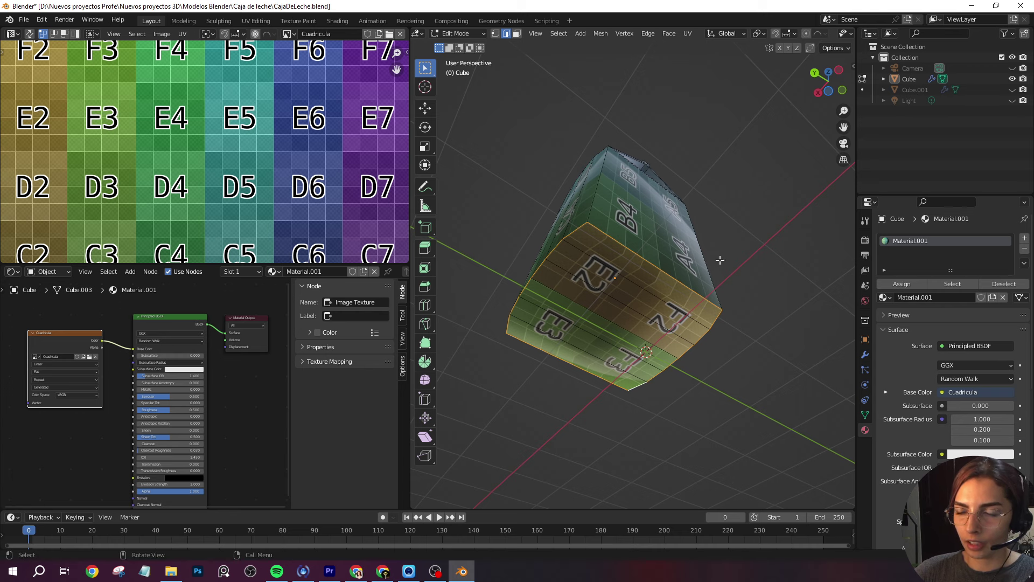
scroll(684, 297, up, 2)
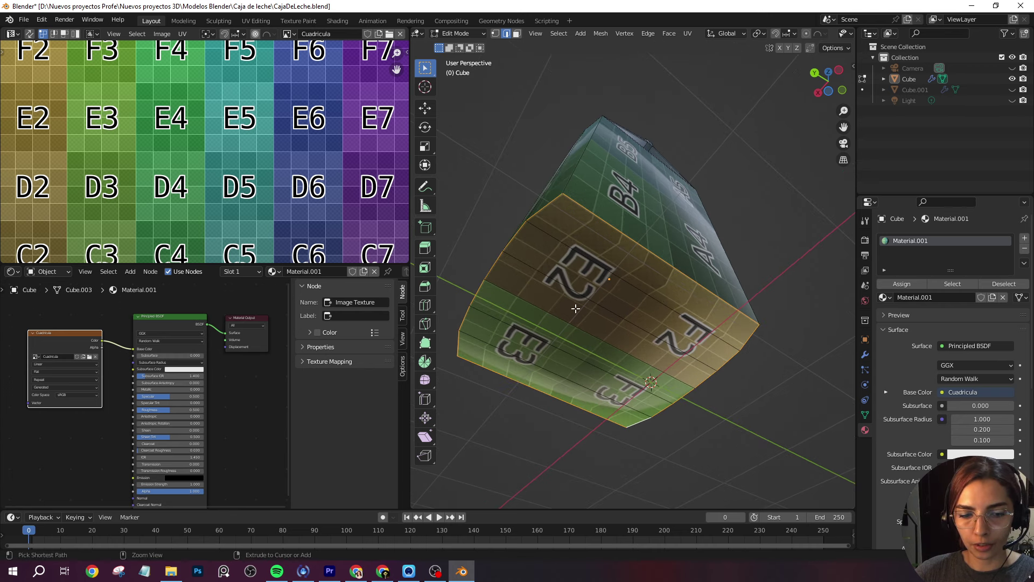
key(ctrl+e)
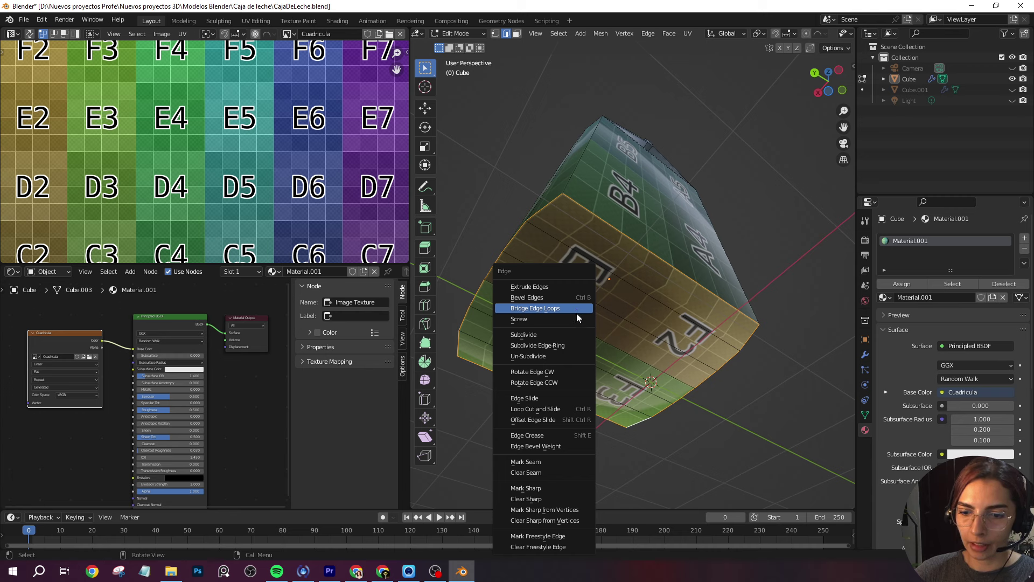
click(529, 462)
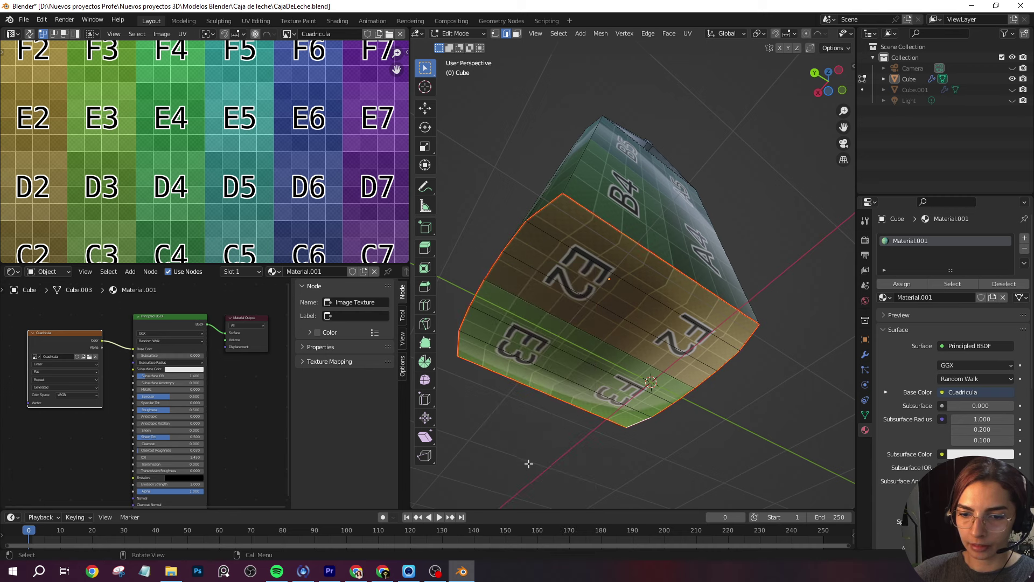
Step: Check the new seam, then select the whole carton mesh and bring up the UV Mapping menu
middle_drag(687, 281, 598, 242)
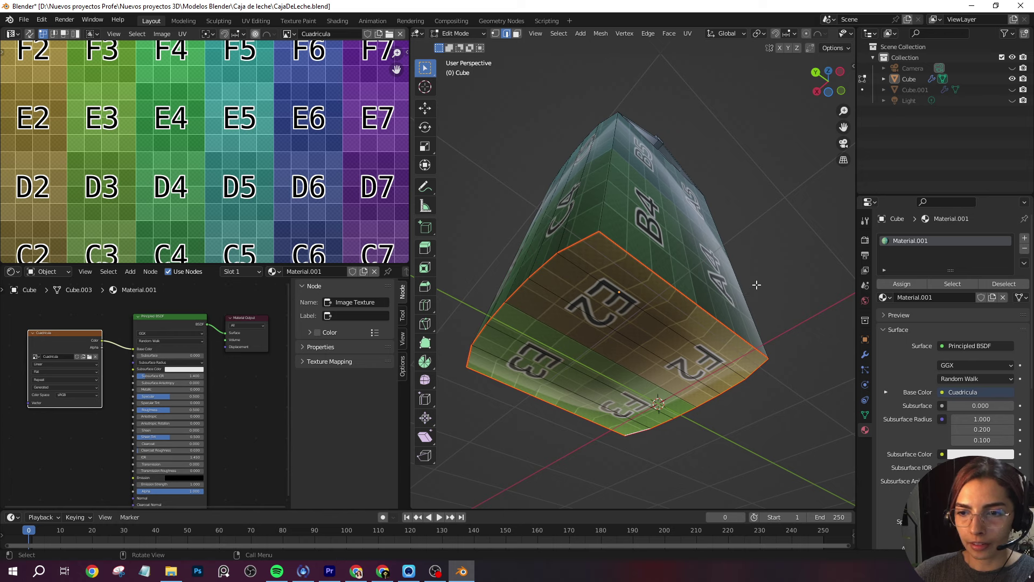
middle_drag(771, 245, 764, 253)
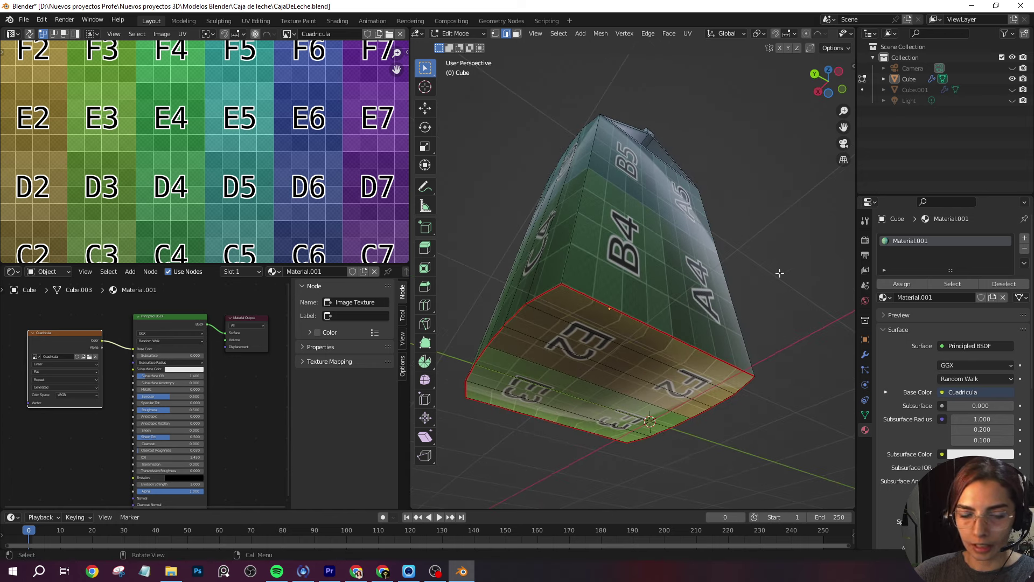
key(a)
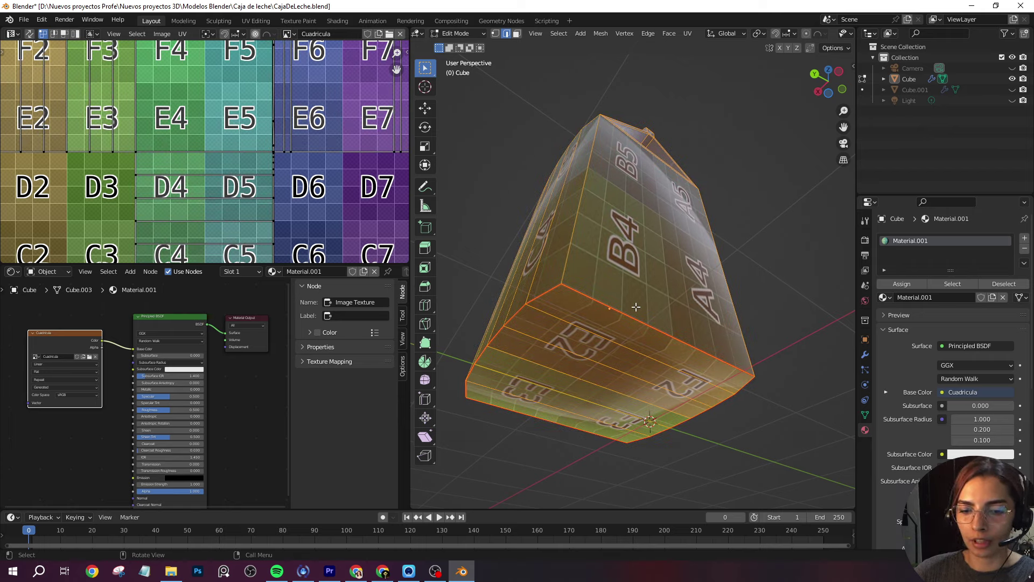
key(u)
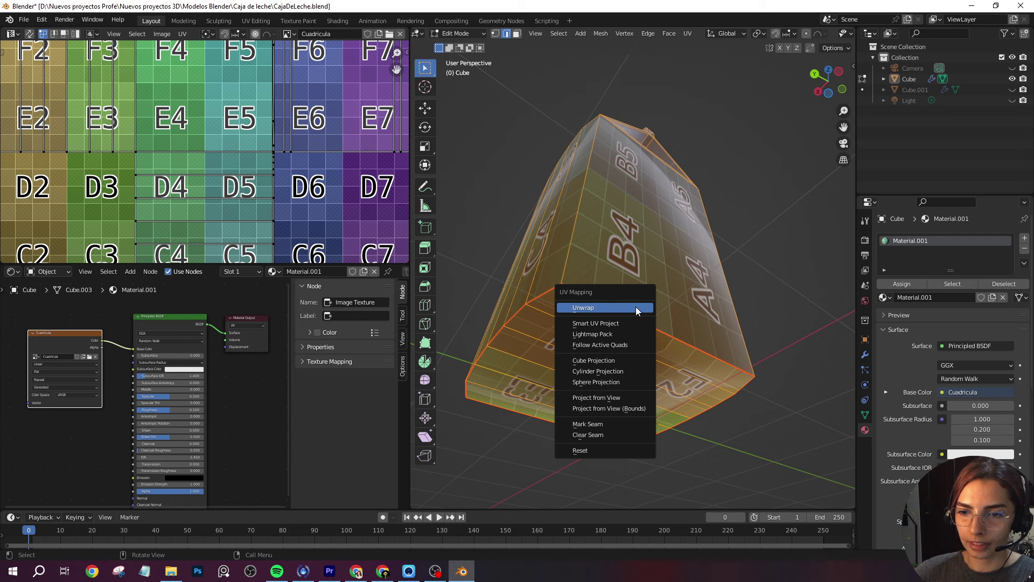
Step: Unwrap the selected carton faces and turn on UV Sync Selection in the UV editor
click(589, 311)
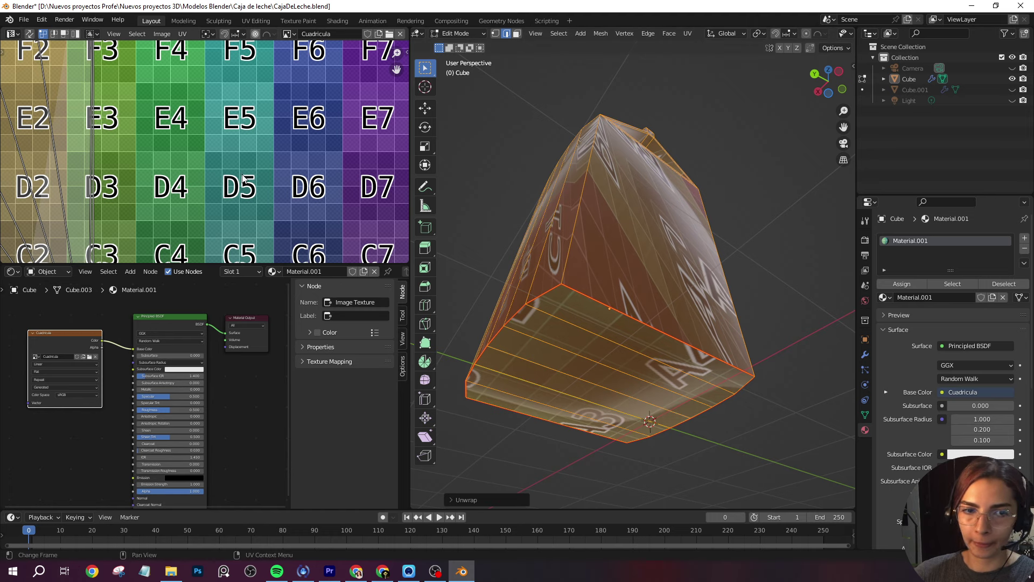
scroll(195, 176, down, 2)
scroll(195, 177, down, 2)
scroll(195, 176, down, 1)
scroll(161, 205, up, 1)
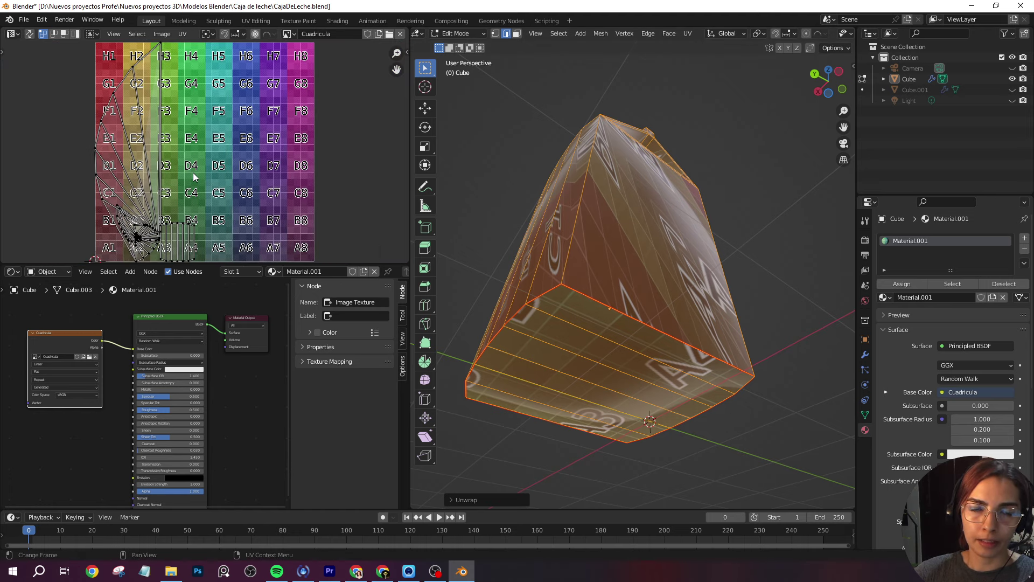
scroll(143, 231, down, 1)
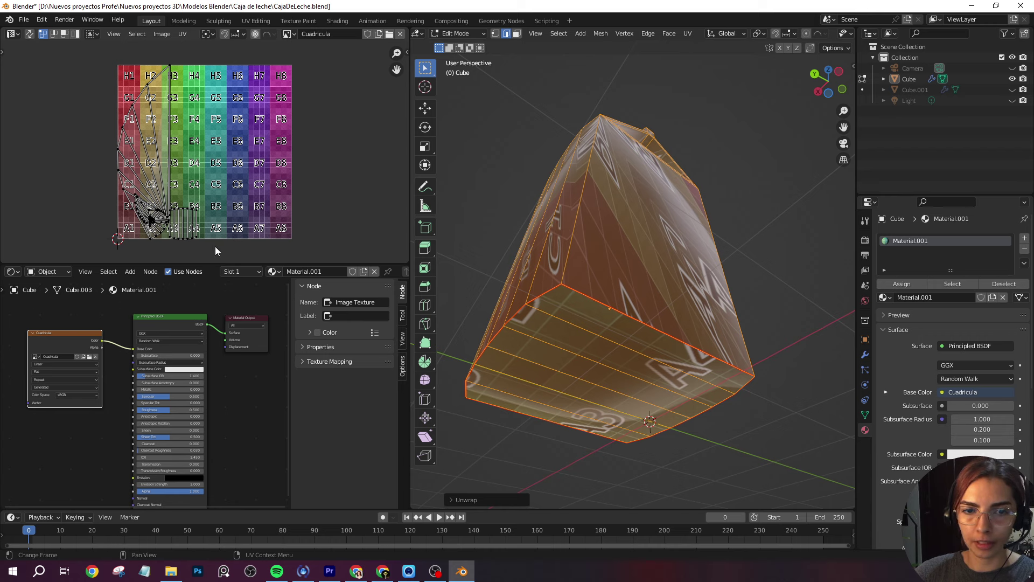
scroll(181, 213, up, 2)
middle_drag(219, 215, 249, 166)
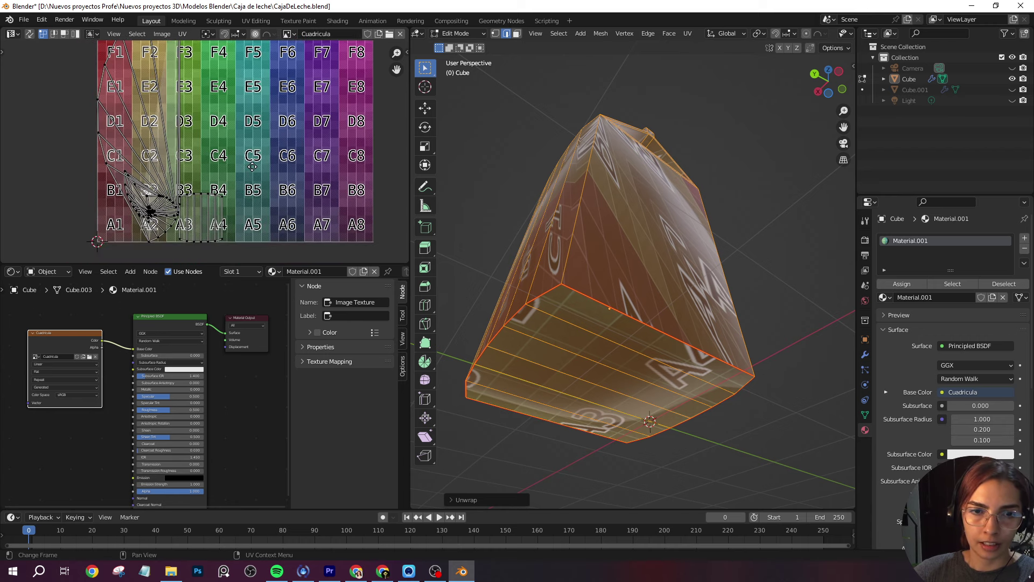
click(30, 35)
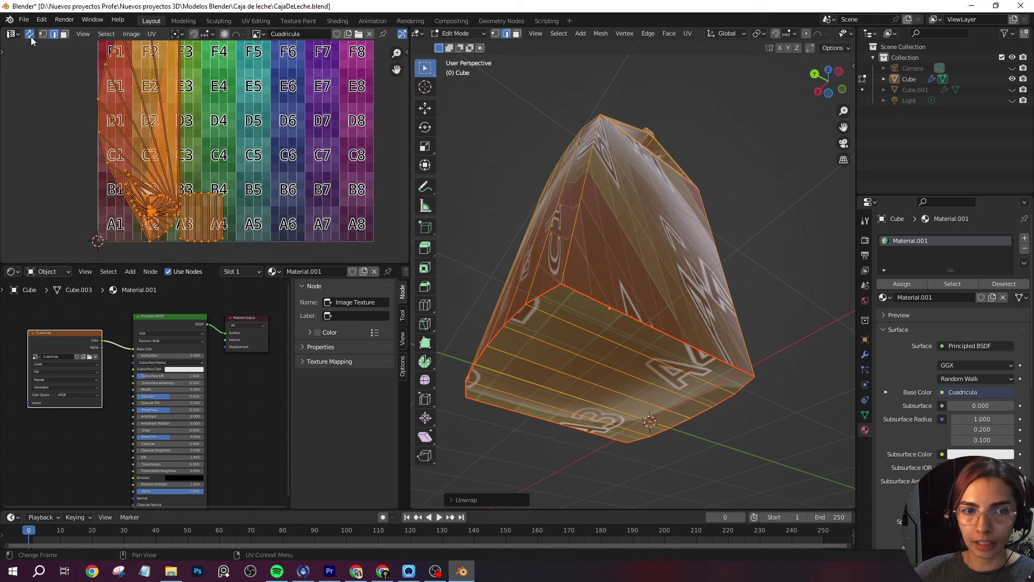
Step: Select the edges around the carton's bottom face as candidate seams
alt+click(560, 290)
alt+click(579, 290)
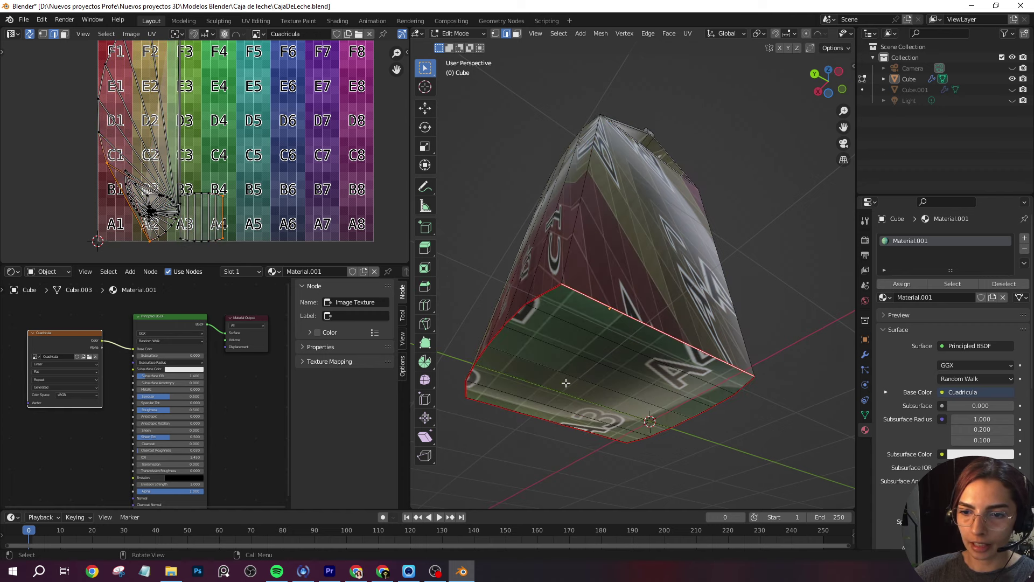
alt+click(509, 319)
alt+click(534, 298)
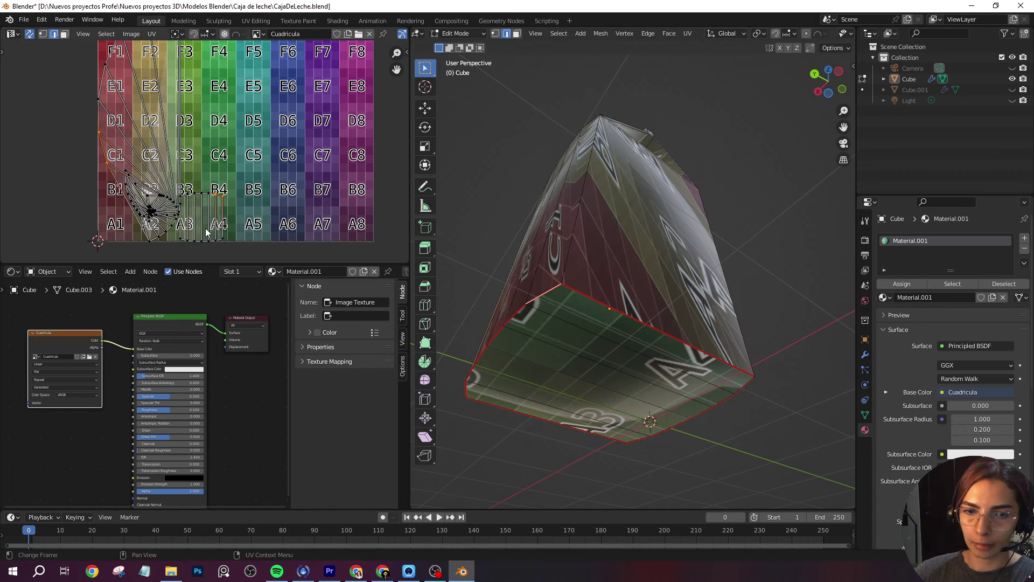
scroll(151, 203, up, 1)
scroll(263, 161, up, 1)
middle_drag(262, 161, 268, 136)
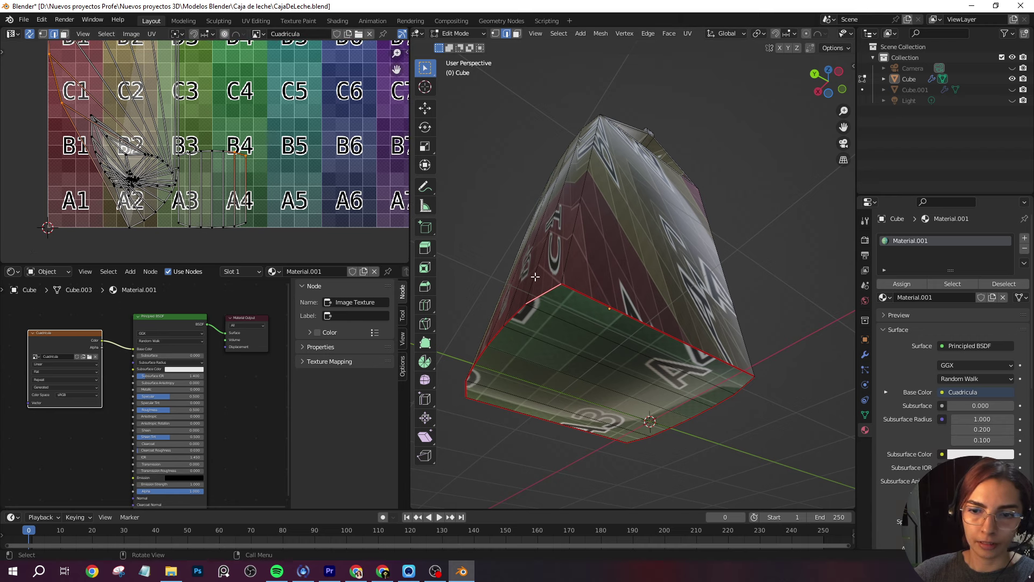
alt+click(569, 287)
alt+click(521, 311)
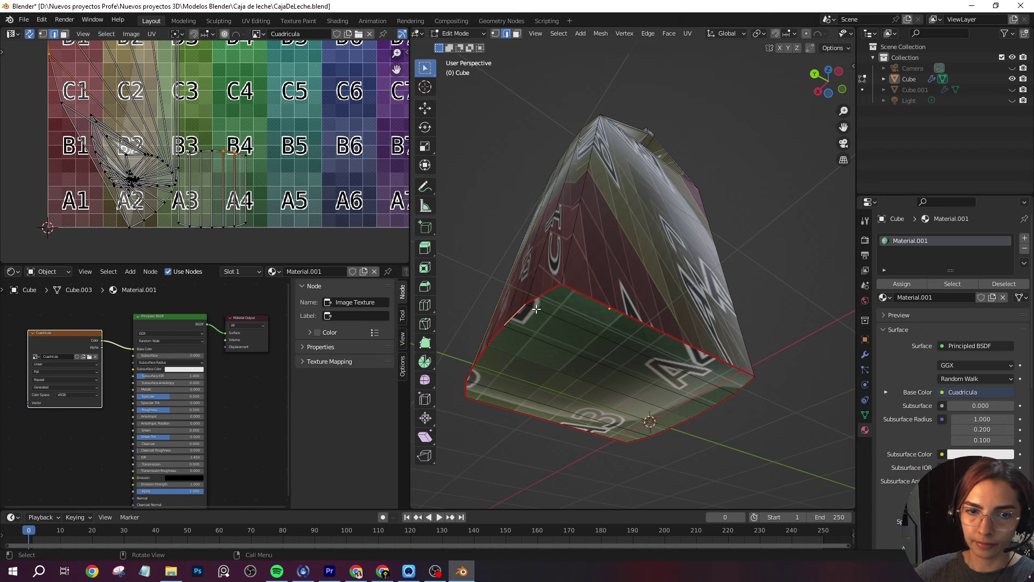
middle_drag(521, 311, 685, 386)
mouse_move(556, 397)
middle_down()
mouse_move(528, 392)
mouse_move(649, 408)
mouse_move(555, 430)
middle_up()
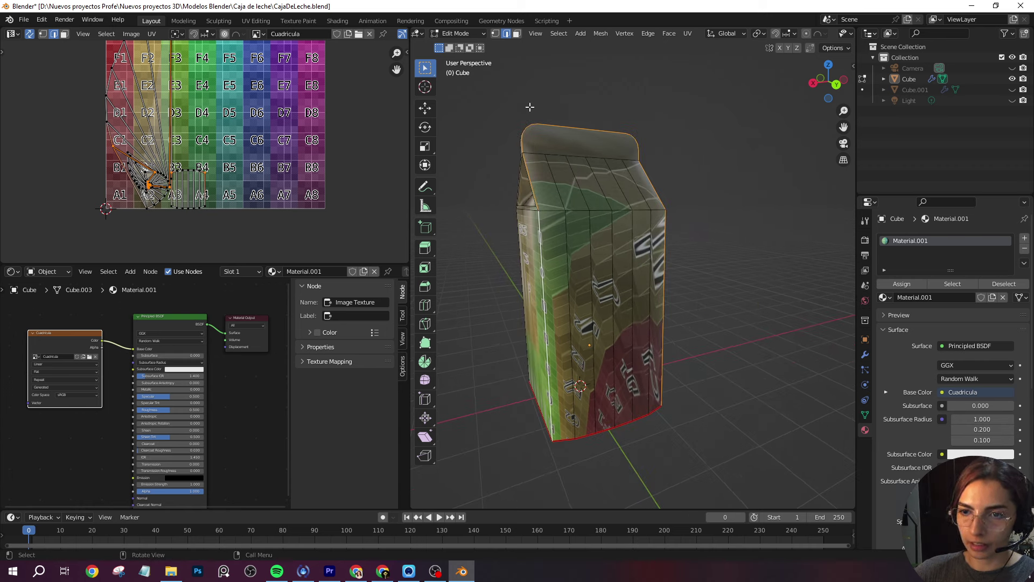
Step: Mark the selected bottom edges as seams
mouse_move(647, 141)
middle_down()
mouse_move(688, 224)
mouse_move(655, 203)
mouse_move(666, 330)
middle_up()
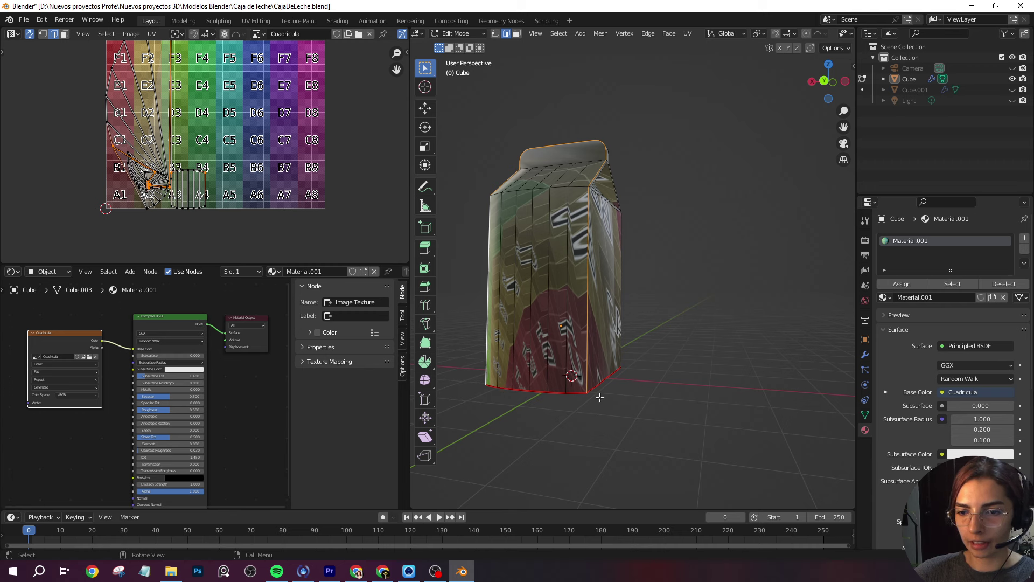
middle_drag(591, 395, 667, 364)
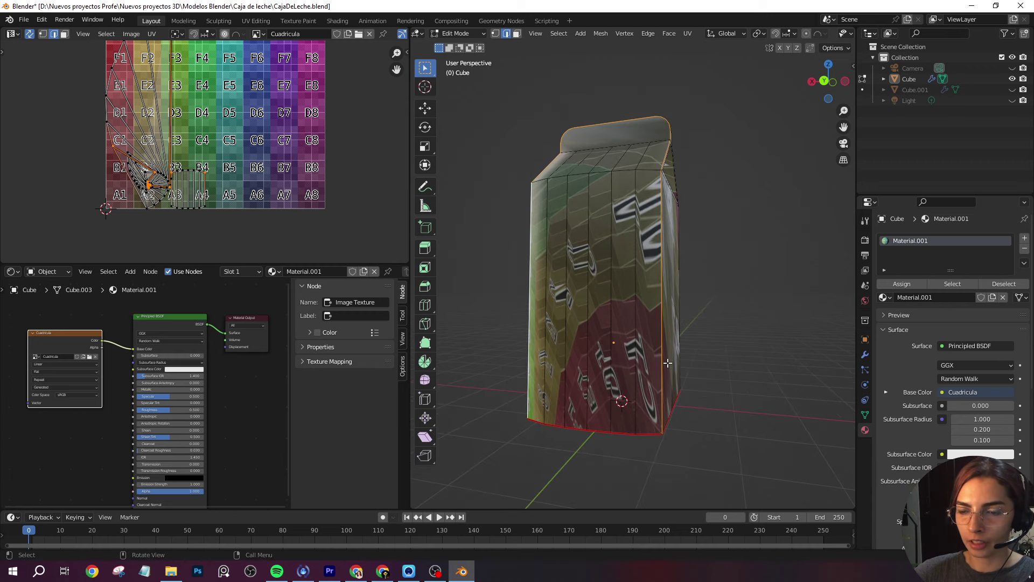
key(ctrl+e)
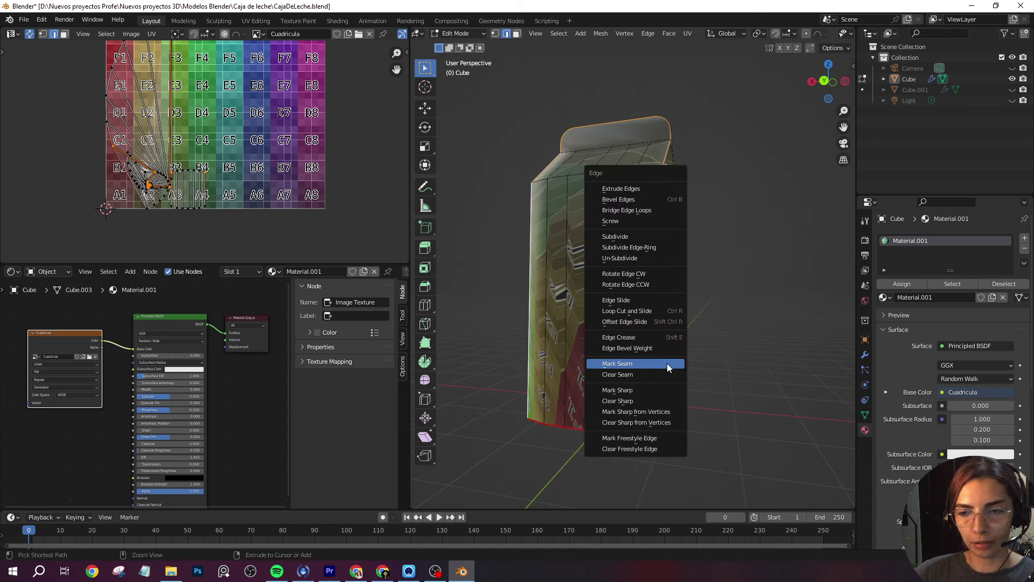
click(622, 363)
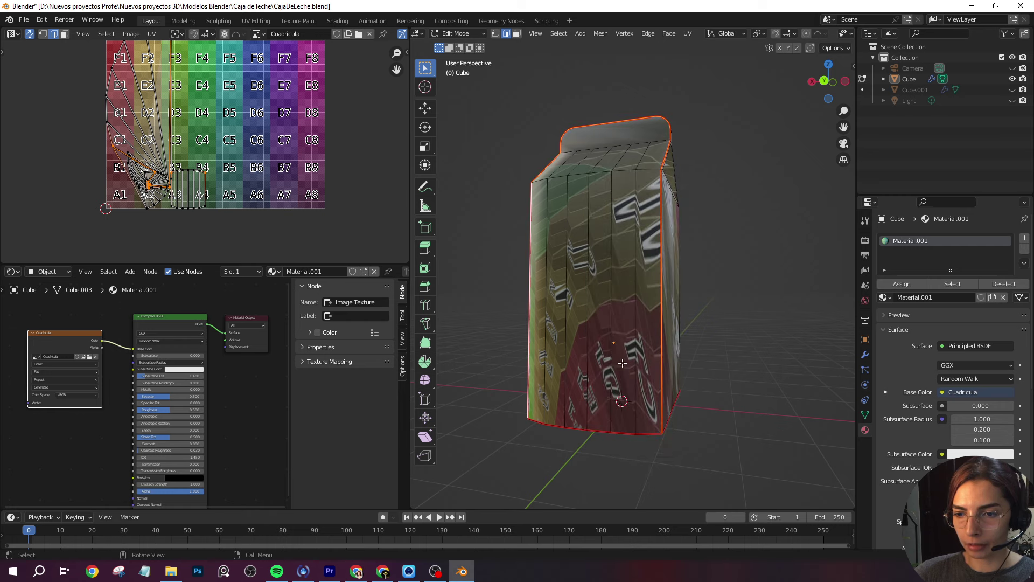
middle_drag(729, 384, 693, 397)
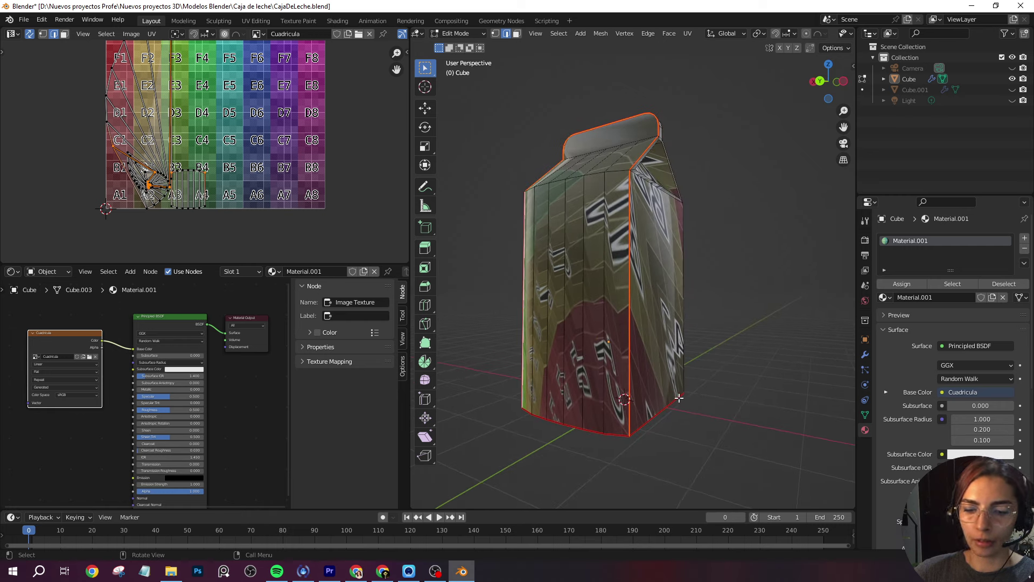
Step: Select the whole carton and unwrap it again so the grid squares run straight up its sides
key(a)
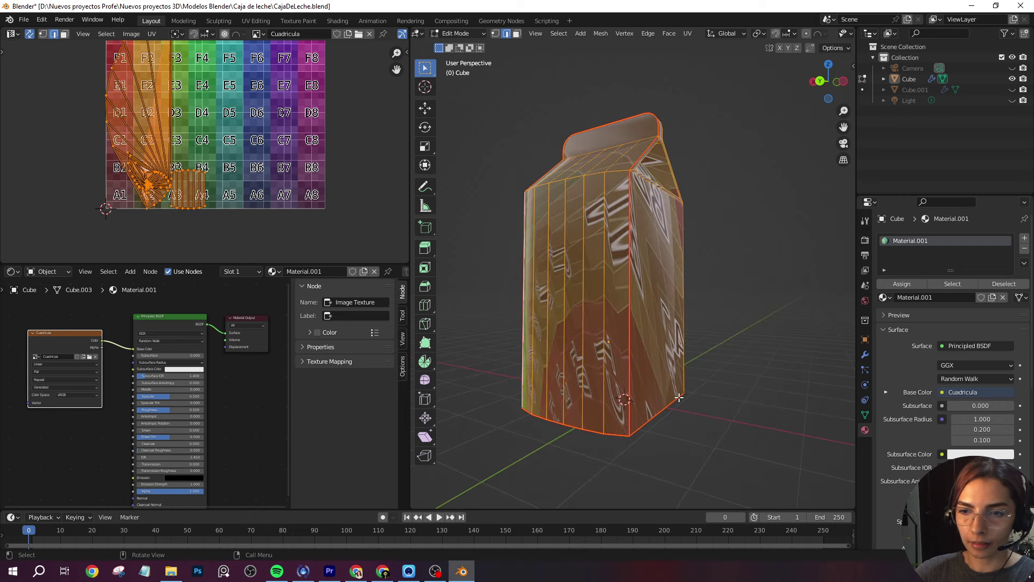
middle_drag(719, 402, 736, 414)
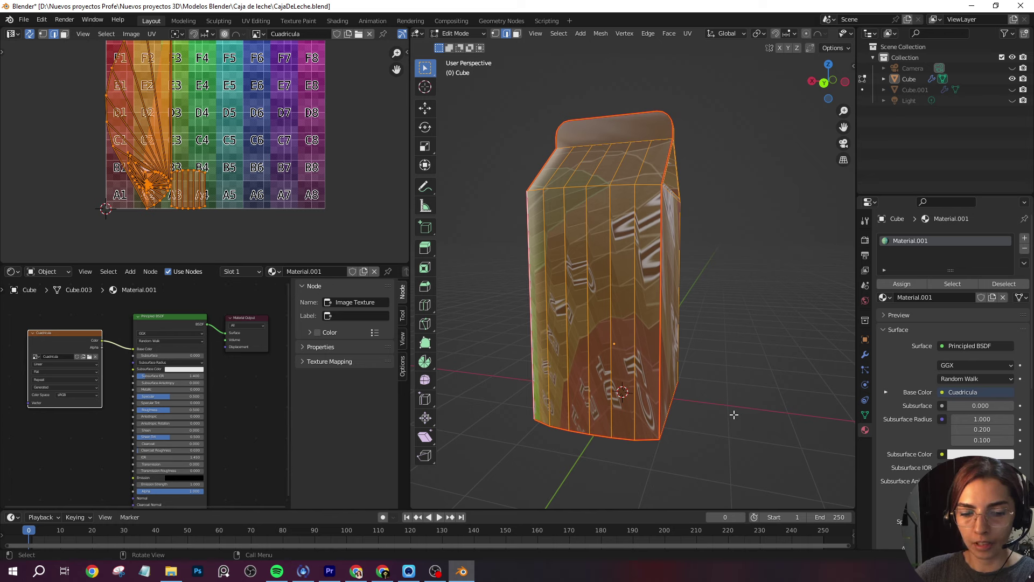
key(u)
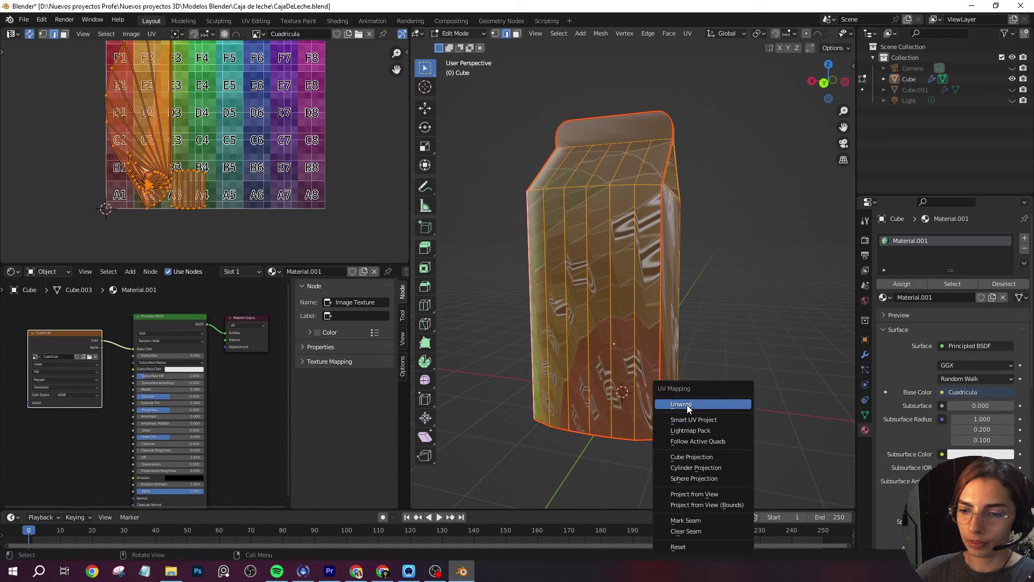
click(687, 408)
mouse_move(688, 411)
middle_down()
mouse_move(746, 410)
mouse_move(720, 423)
mouse_move(576, 422)
mouse_move(642, 424)
mouse_move(627, 450)
middle_up()
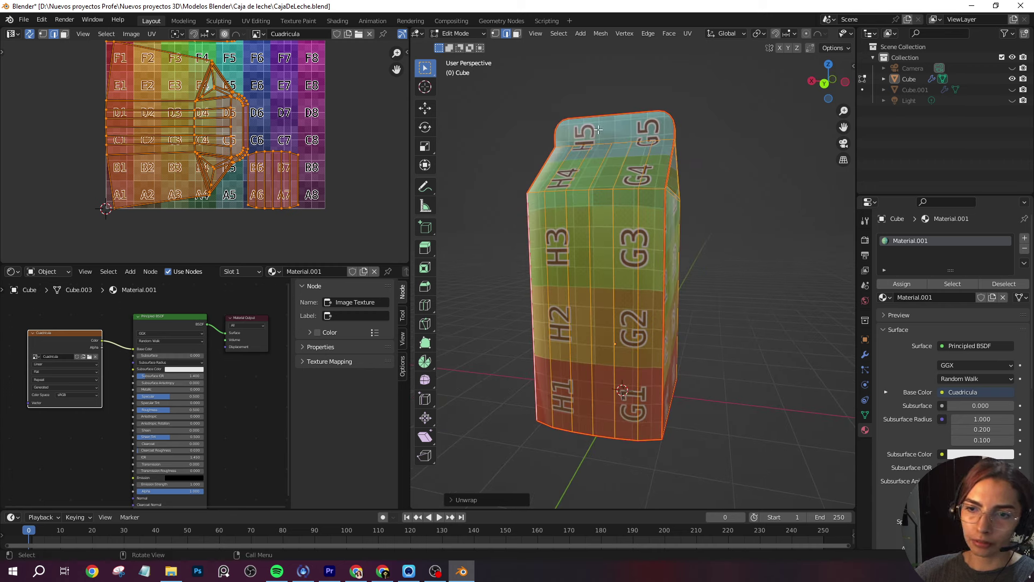
Step: Select one more edge on the carton and mark it as a seam
mouse_move(691, 439)
middle_down()
mouse_move(639, 438)
mouse_move(700, 434)
mouse_move(646, 420)
mouse_move(658, 422)
middle_up()
scroll(598, 329, up, 2)
click(599, 328)
mouse_move(789, 315)
middle_down()
mouse_move(743, 341)
mouse_move(713, 337)
mouse_move(705, 355)
middle_up()
middle_drag(492, 415, 538, 408)
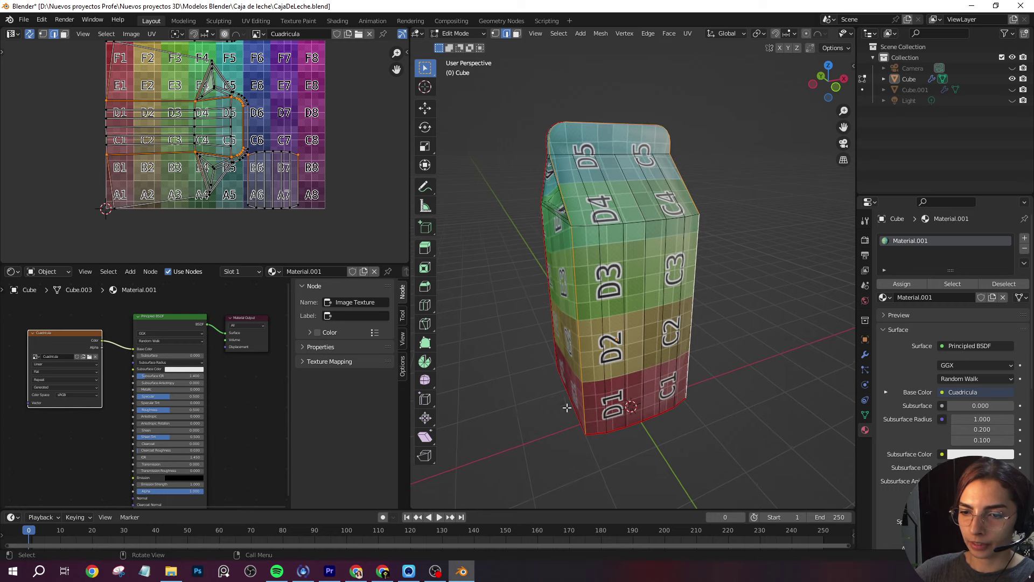
mouse_move(759, 362)
middle_down()
mouse_move(722, 337)
mouse_move(704, 361)
middle_up()
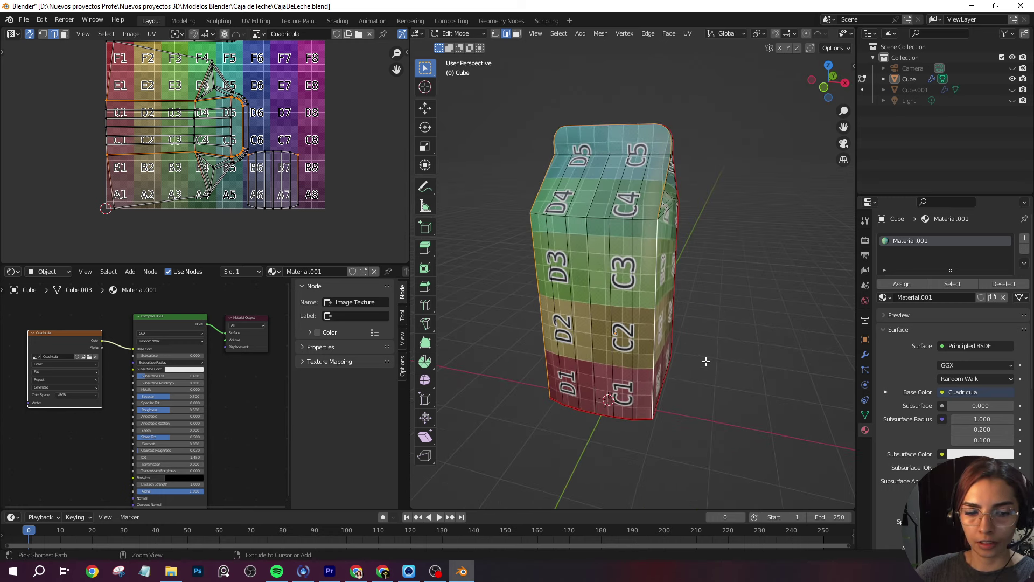
key(ctrl+e)
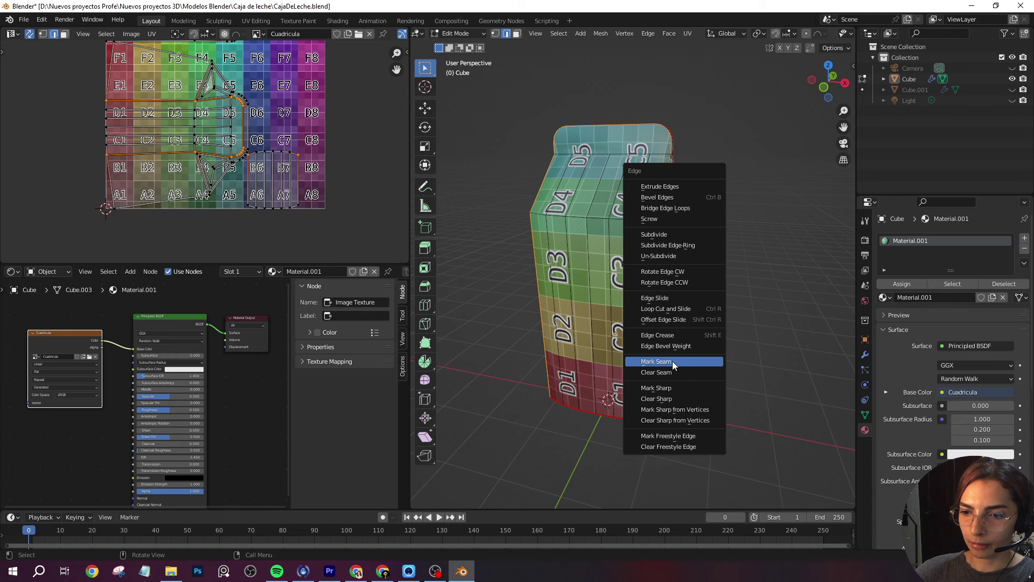
click(672, 361)
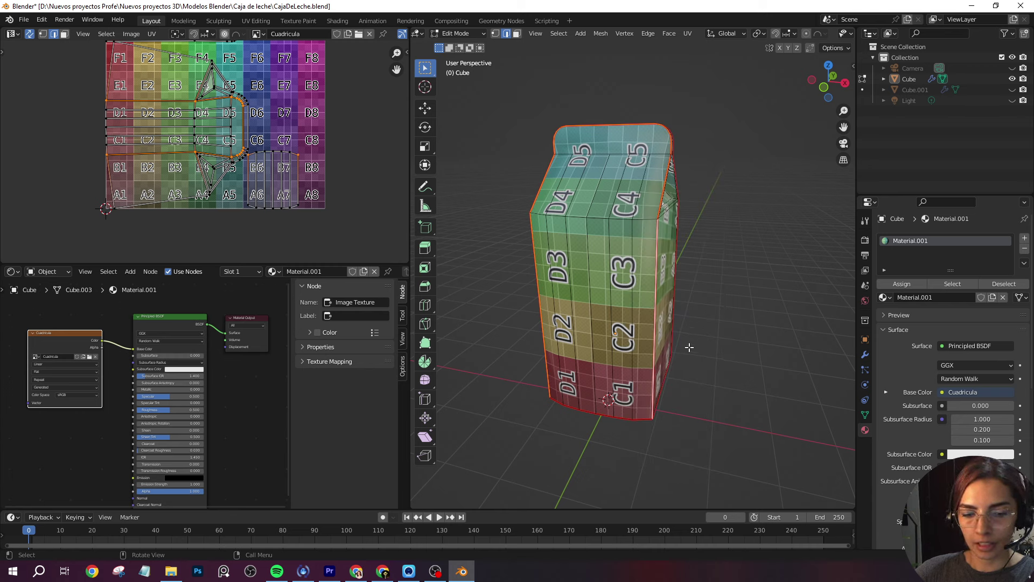
Step: Select the whole carton, unwrap it again and inspect the H1 and G1 grid panels
key(a)
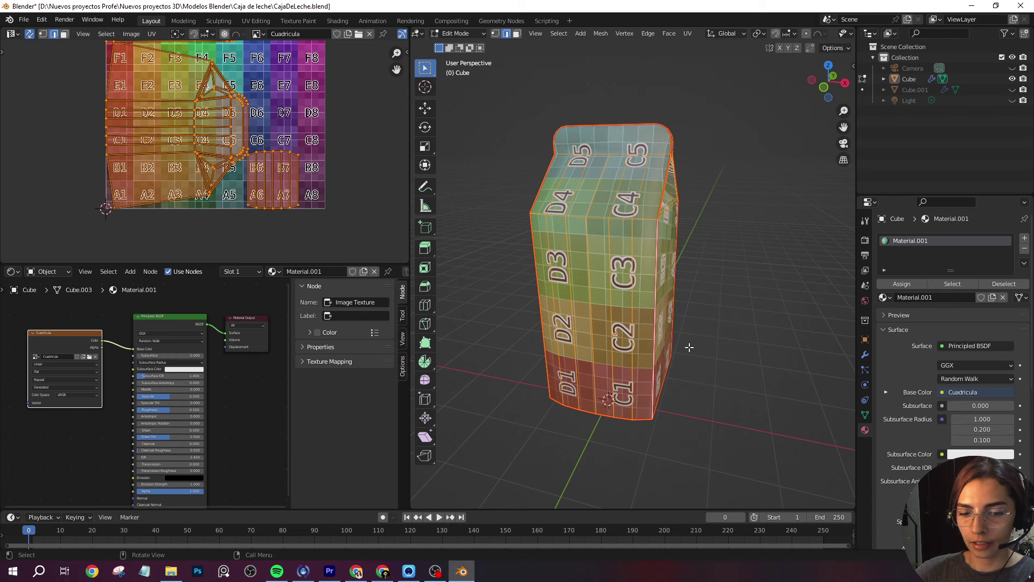
key(u)
click(689, 348)
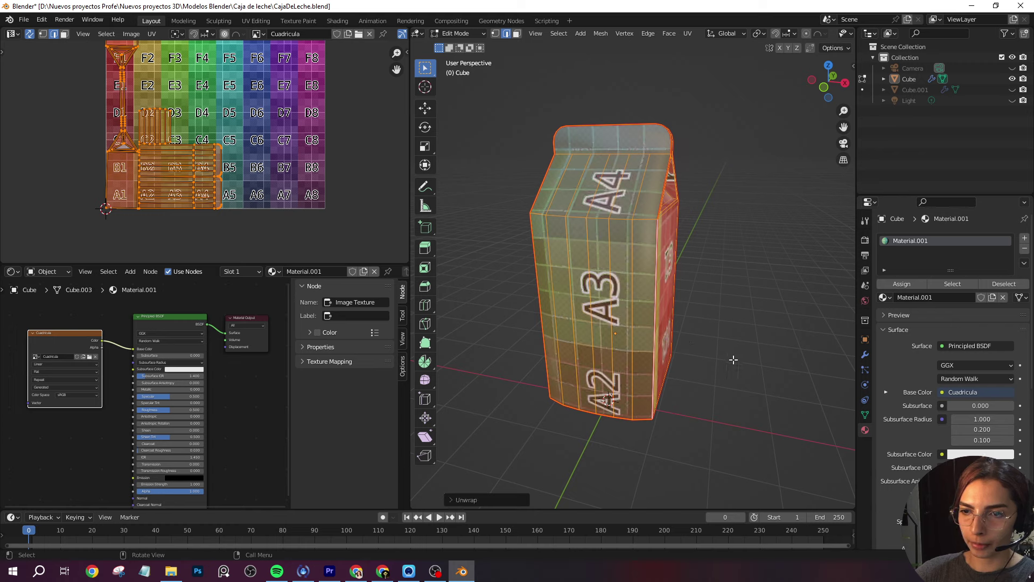
mouse_move(689, 347)
middle_down()
mouse_move(792, 362)
mouse_move(590, 422)
mouse_move(730, 420)
mouse_move(658, 423)
mouse_move(676, 415)
middle_up()
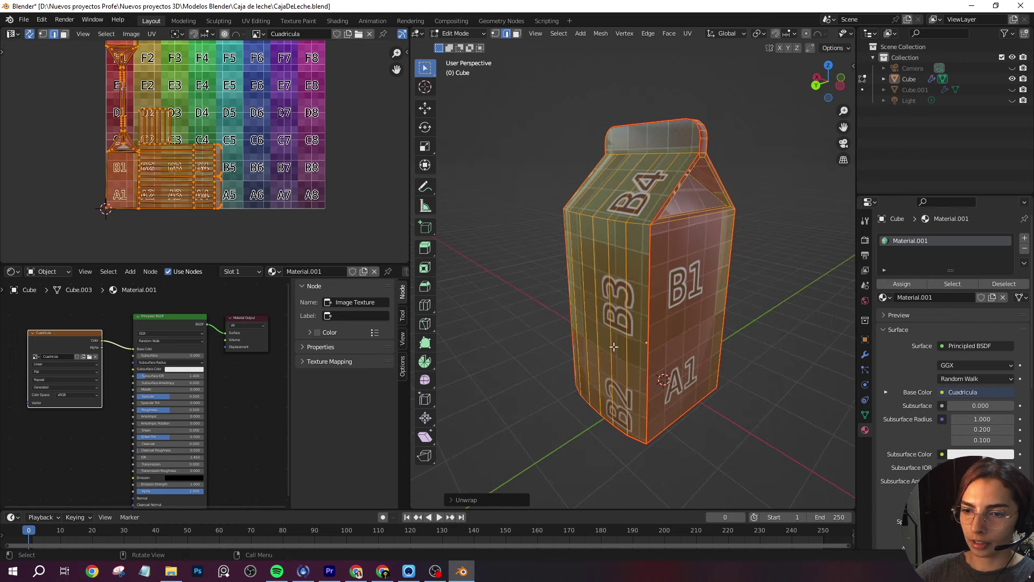
mouse_move(614, 348)
middle_down()
mouse_move(729, 406)
mouse_move(602, 403)
mouse_move(619, 418)
mouse_move(682, 314)
mouse_move(754, 427)
mouse_move(623, 191)
mouse_move(725, 404)
mouse_move(646, 377)
middle_up()
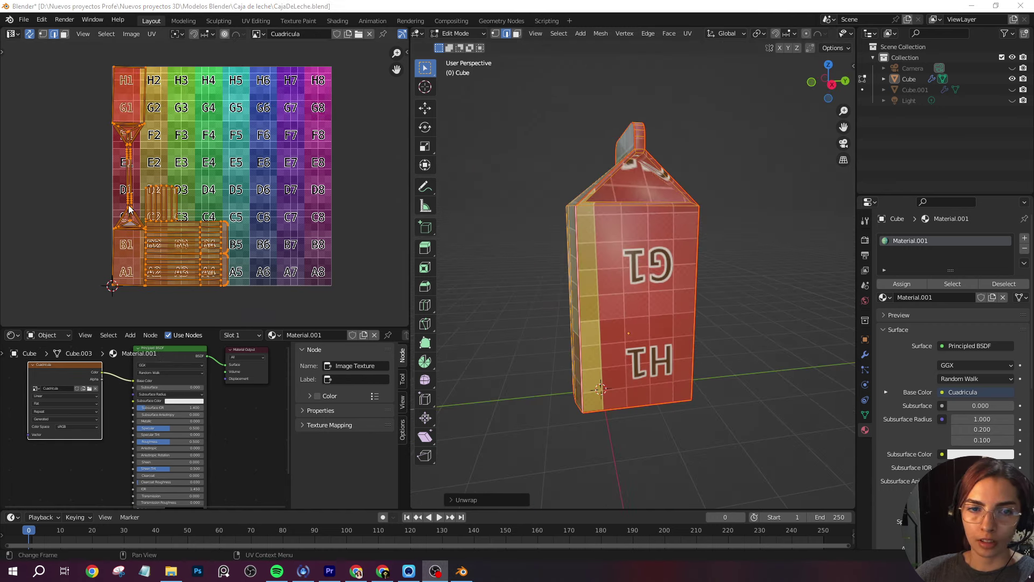
drag(161, 265, 162, 328)
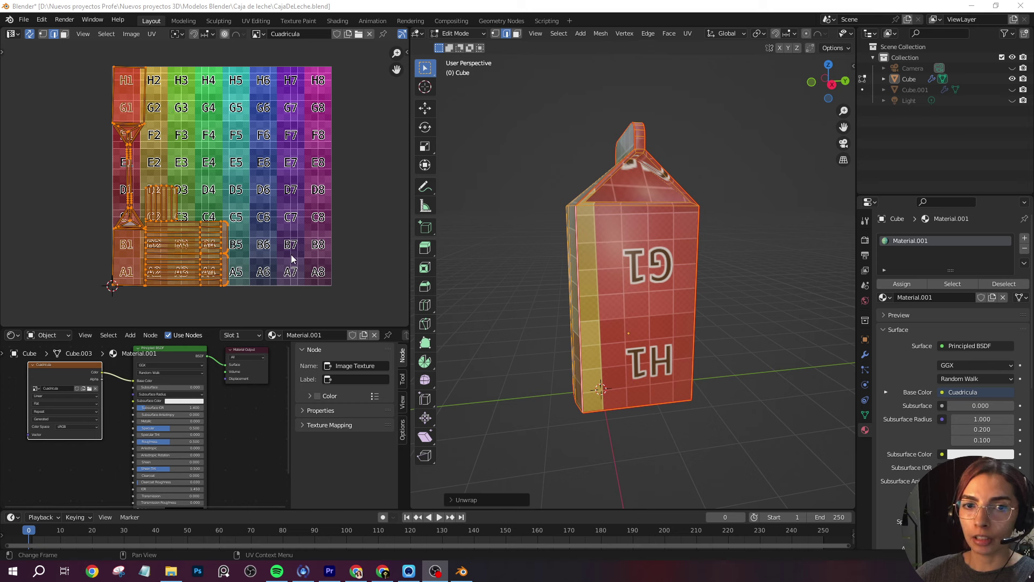
click(264, 34)
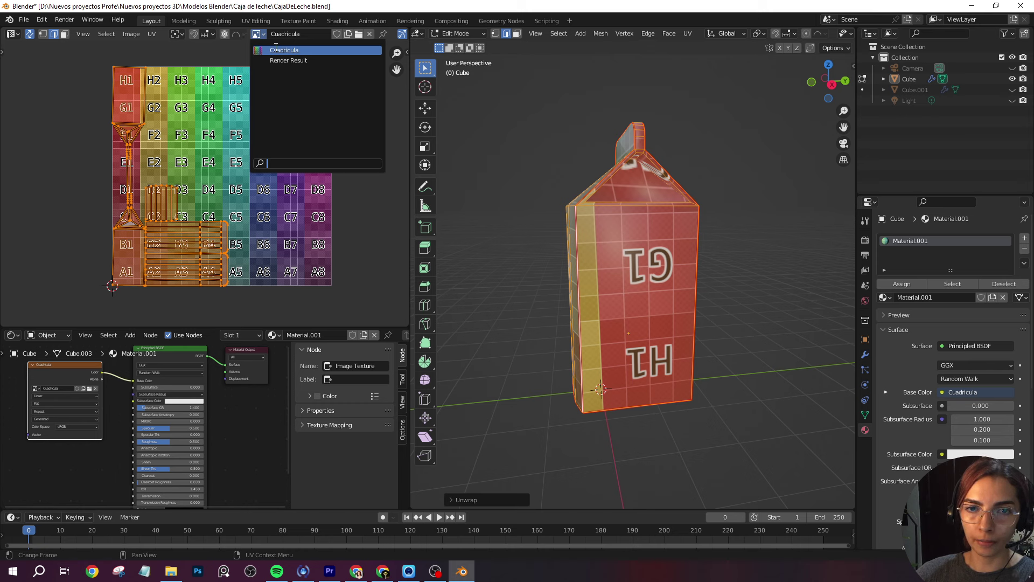
Step: Unlink Render Result so the UV editor shows the carton's UV islands, then pan over them
click(289, 60)
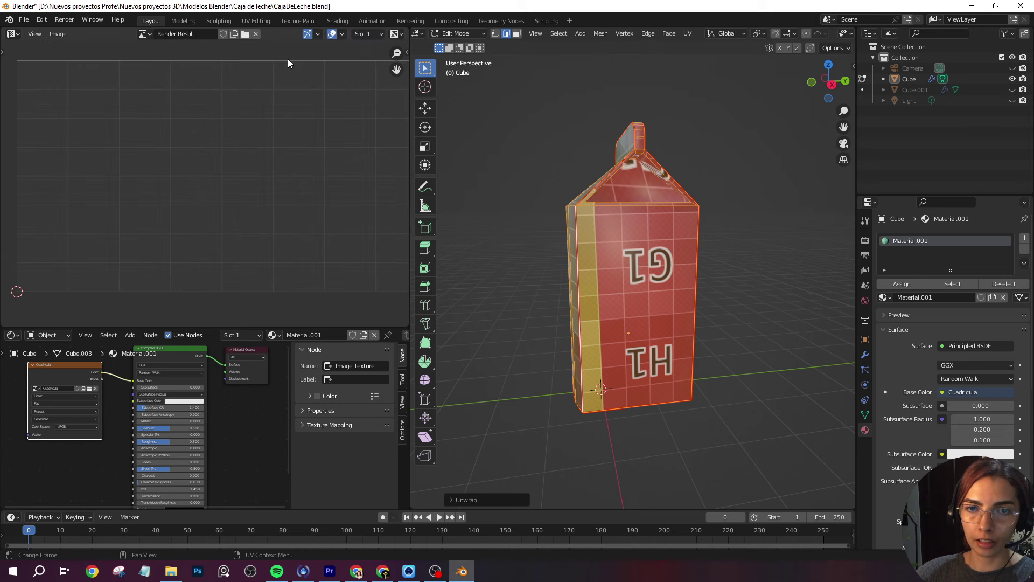
click(257, 34)
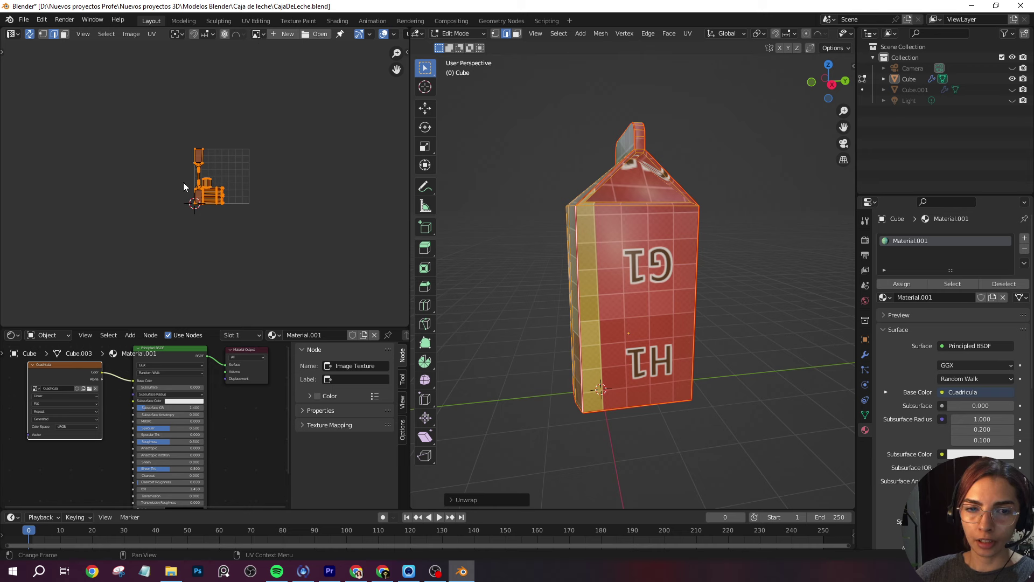
scroll(184, 187, up, 3)
scroll(208, 189, up, 2)
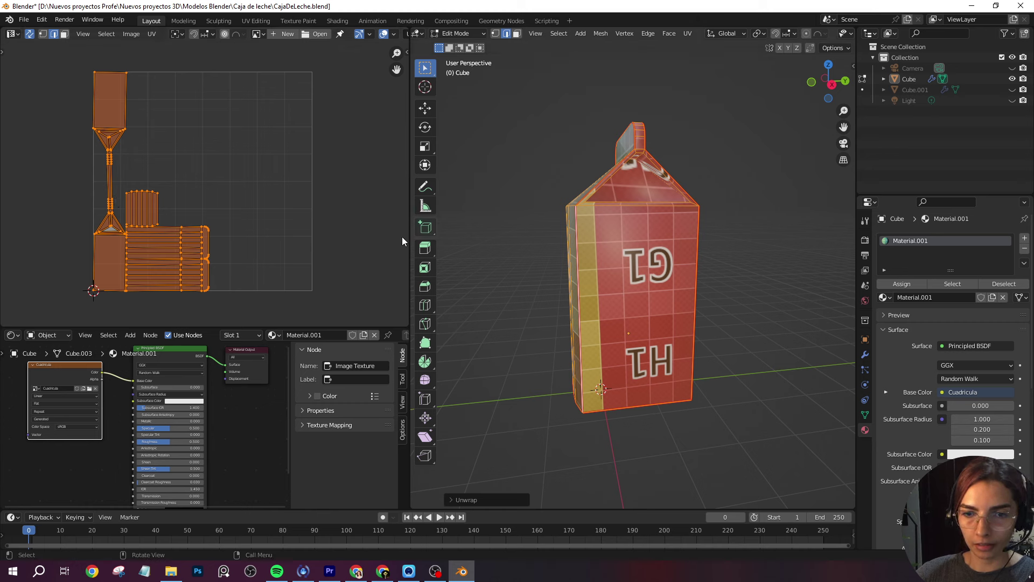
scroll(107, 171, left, 2)
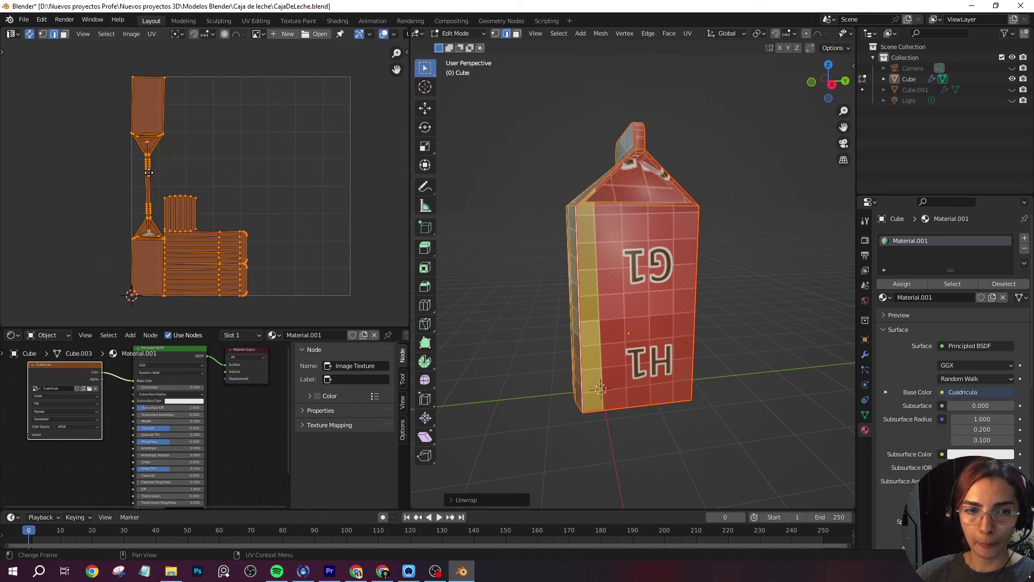
scroll(256, 167, left, 2)
scroll(258, 156, left, 2)
scroll(176, 189, up, 2)
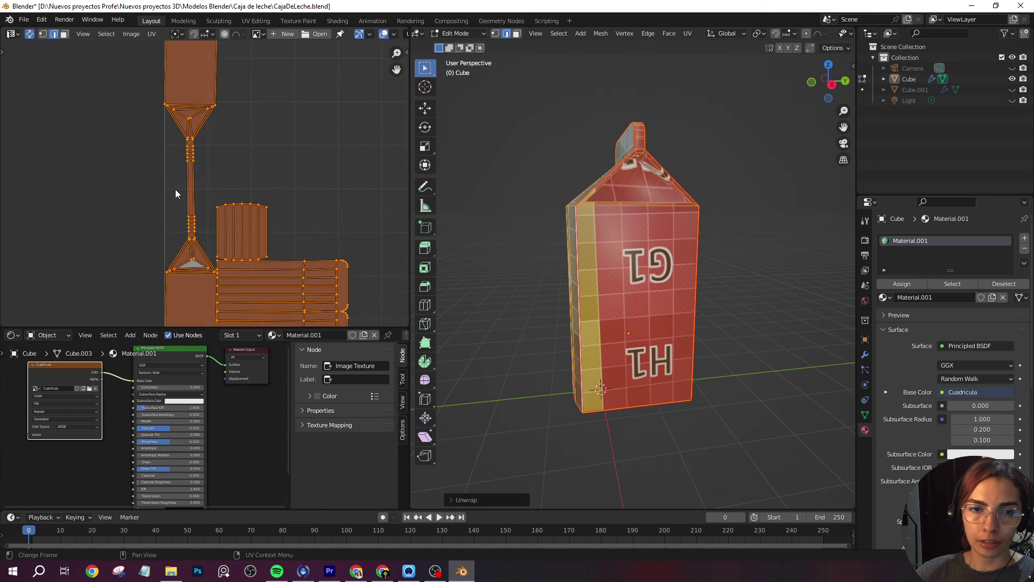
scroll(175, 194, up, 2)
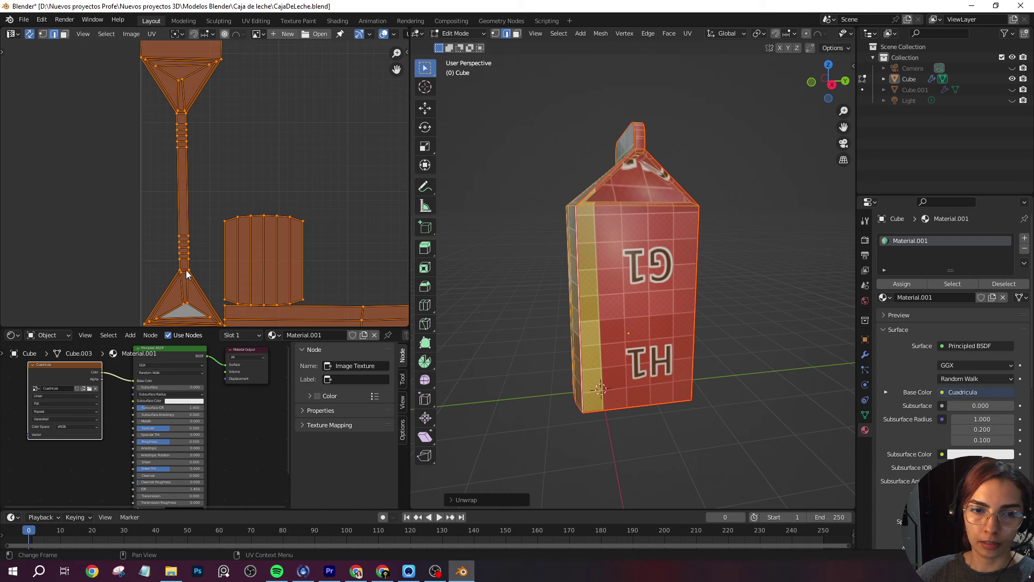
scroll(212, 125, down, 4)
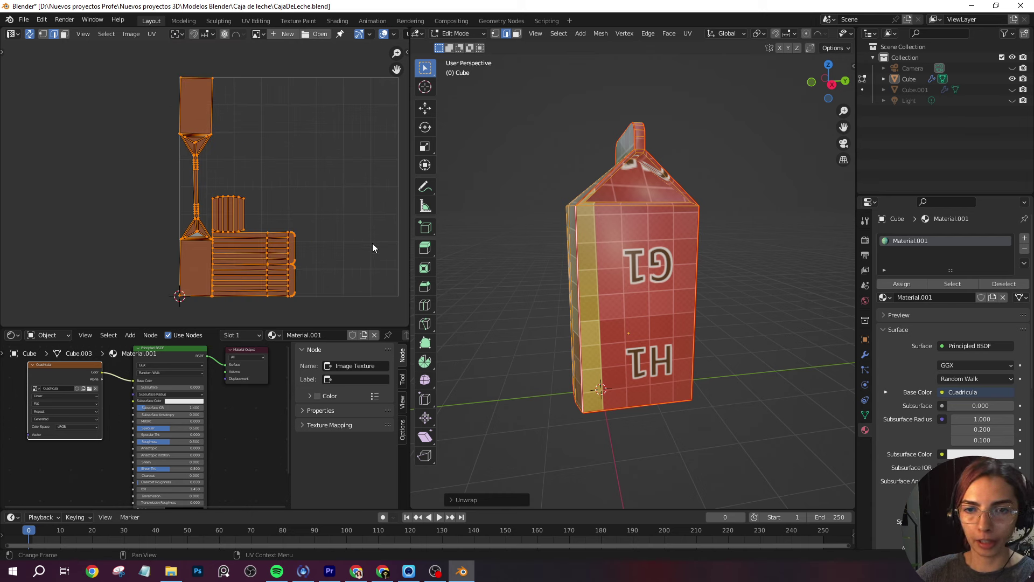
scroll(350, 237, right, 1)
scroll(302, 236, right, 3)
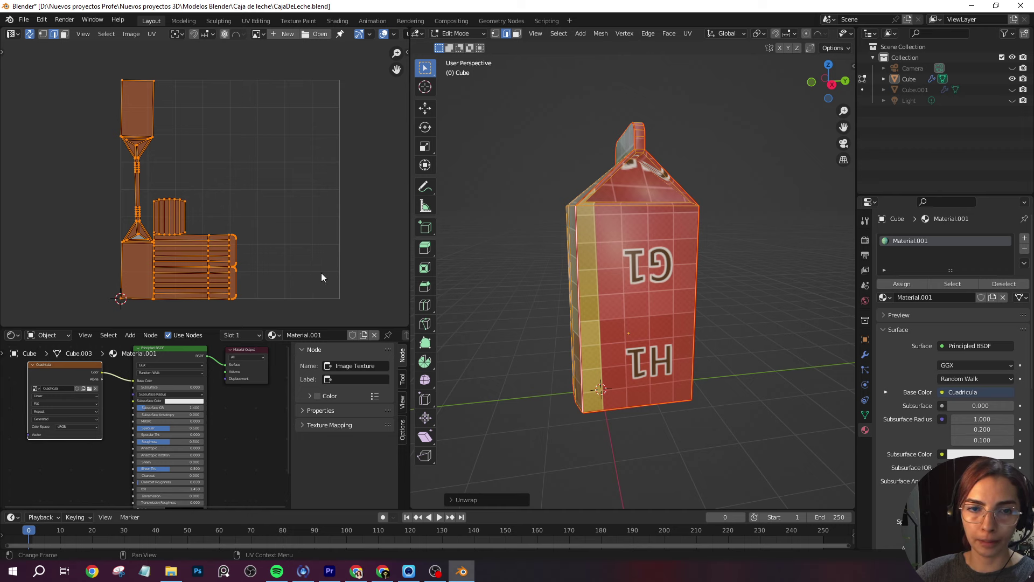
Step: Select the carton's right roof edge and mark it as a seam
scroll(686, 142, up, 1)
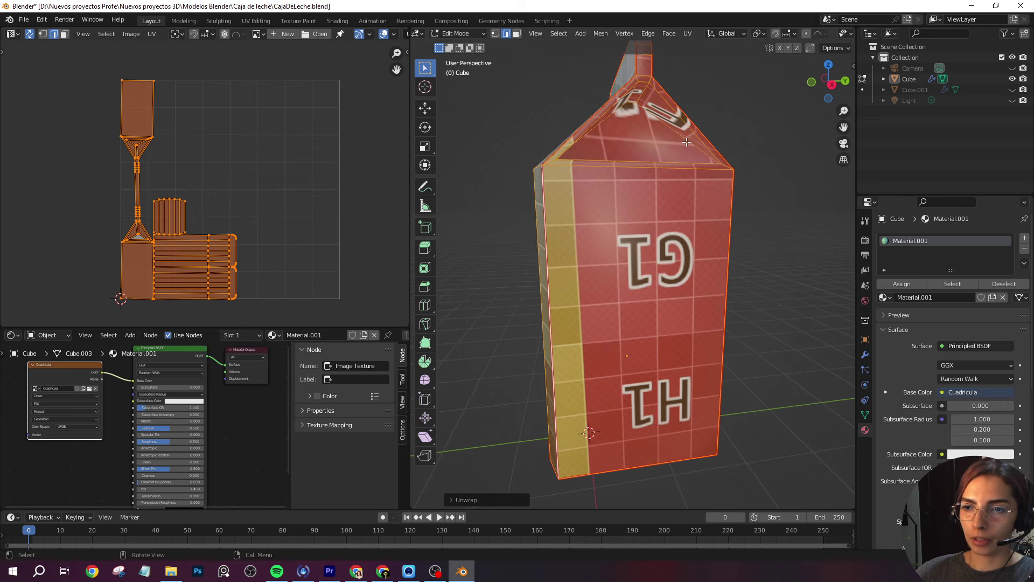
scroll(717, 122, up, 2)
alt+click(746, 112)
middle_drag(780, 120, 704, 294)
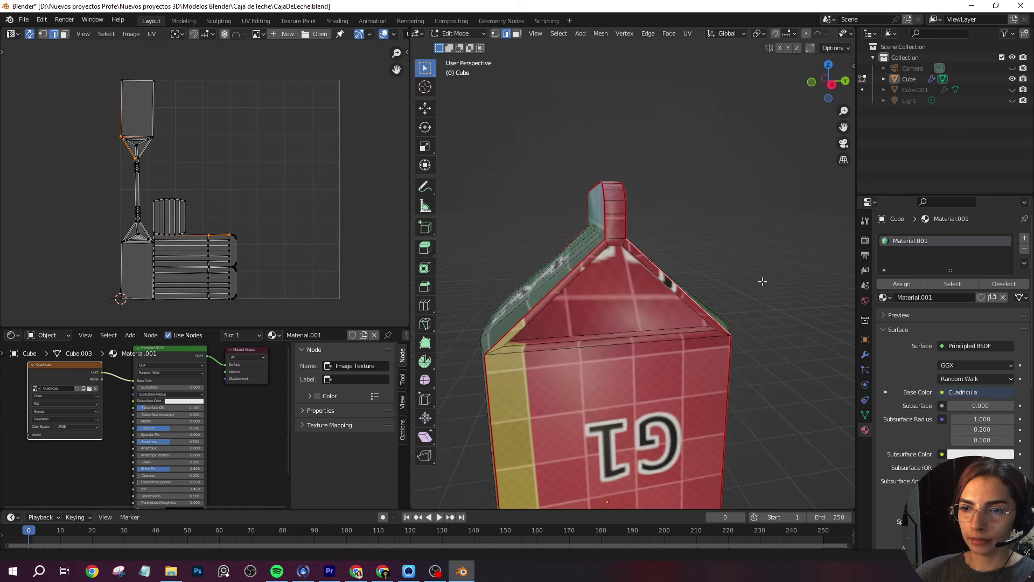
alt+click(616, 241)
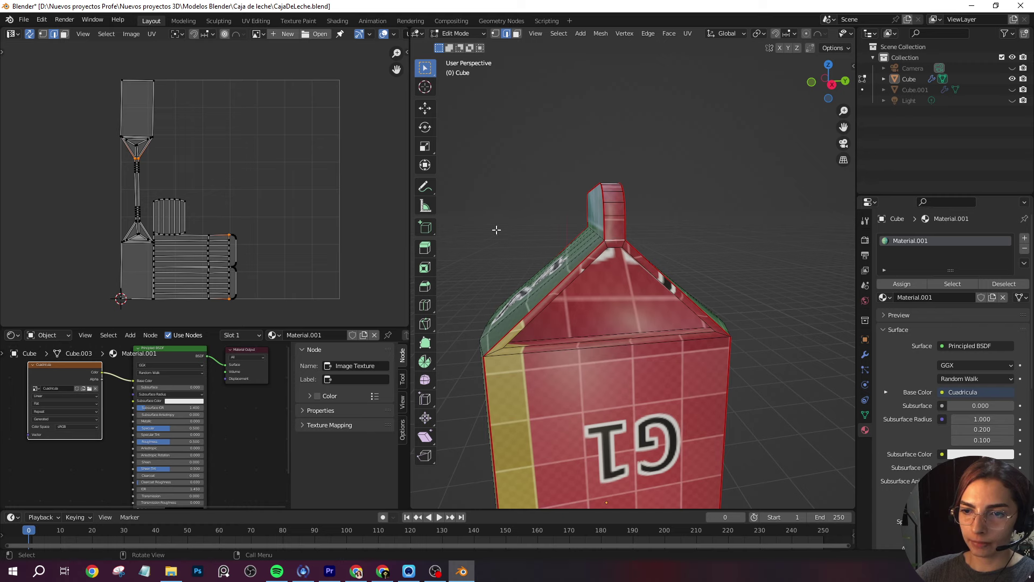
middle_drag(496, 230, 627, 254)
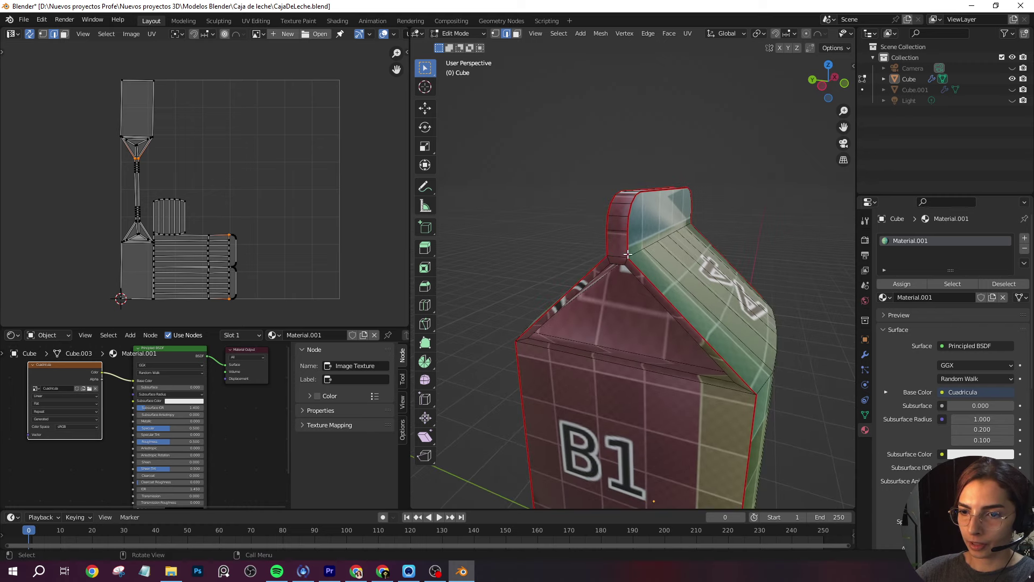
middle_drag(711, 244, 575, 249)
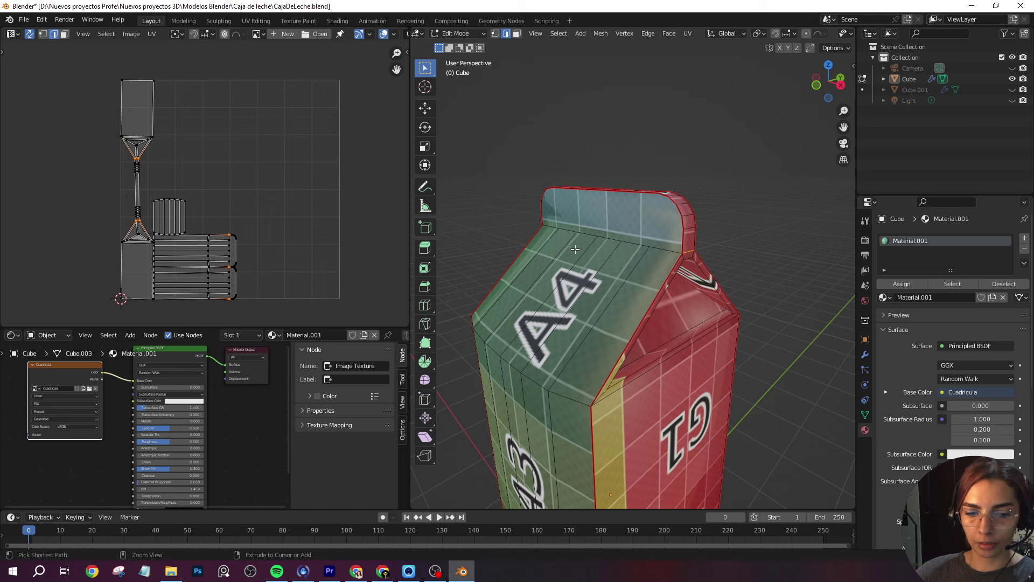
key(ctrl+e)
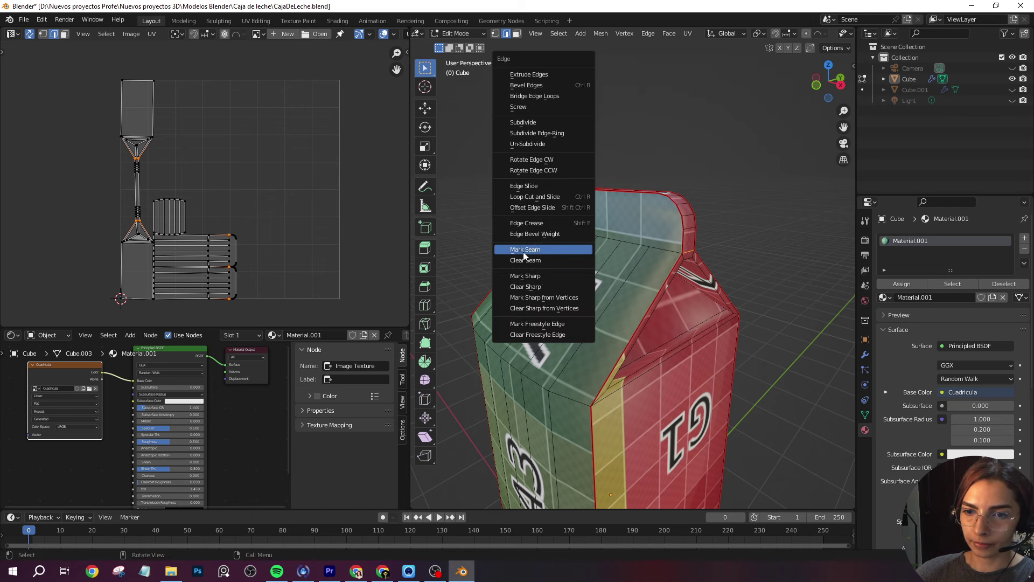
click(523, 250)
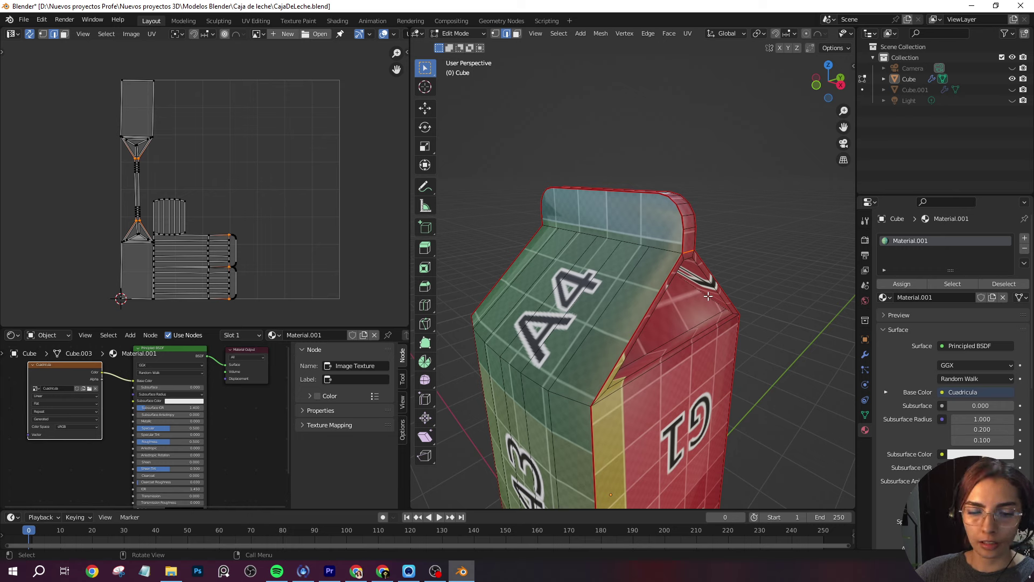
Step: Select the whole carton, unwrap it again and orbit to check the enlarged grid squares
key(a)
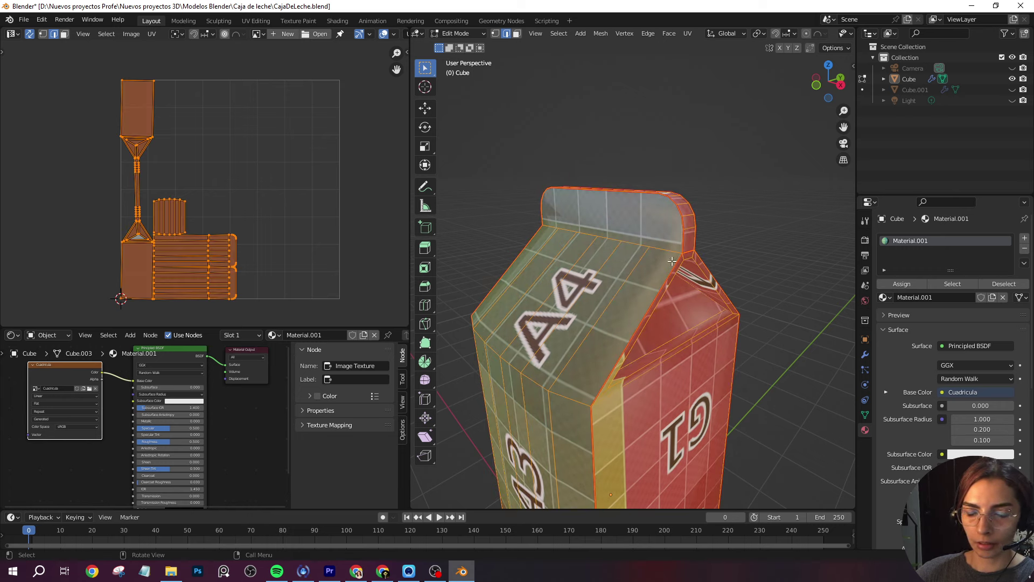
key(u)
click(661, 260)
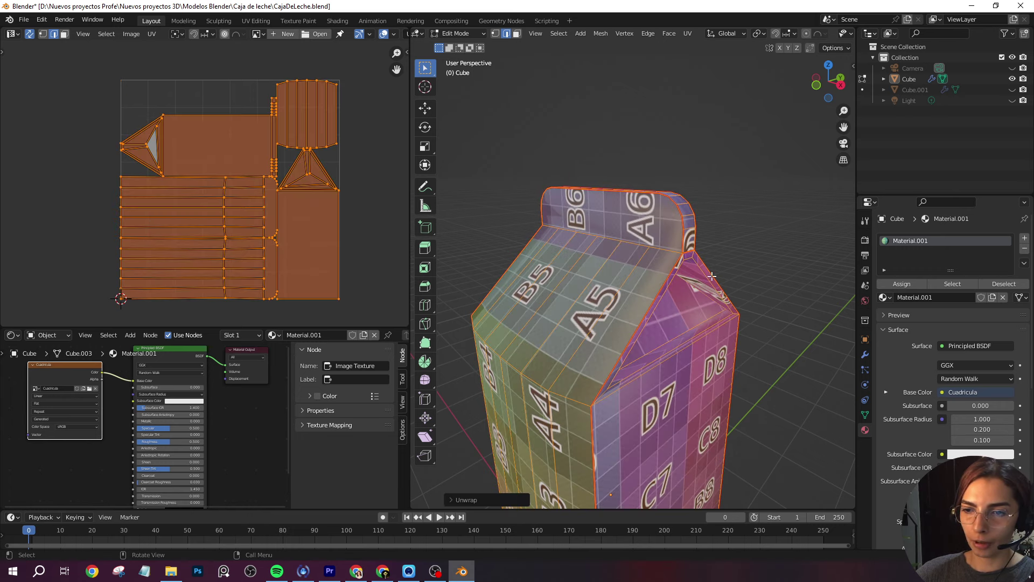
middle_drag(758, 329, 754, 280)
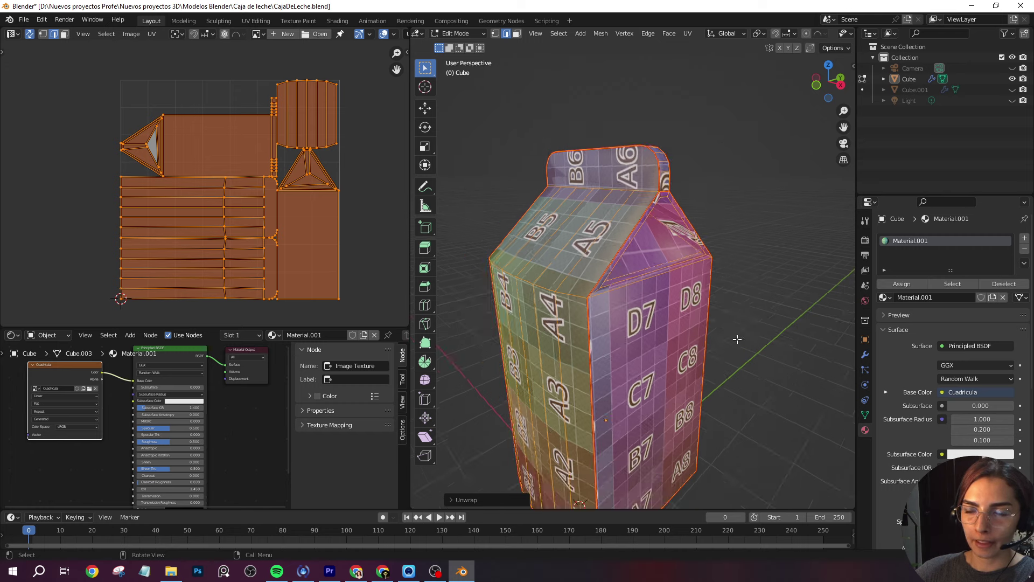
mouse_move(737, 339)
middle_down()
mouse_move(721, 389)
mouse_move(729, 346)
middle_up()
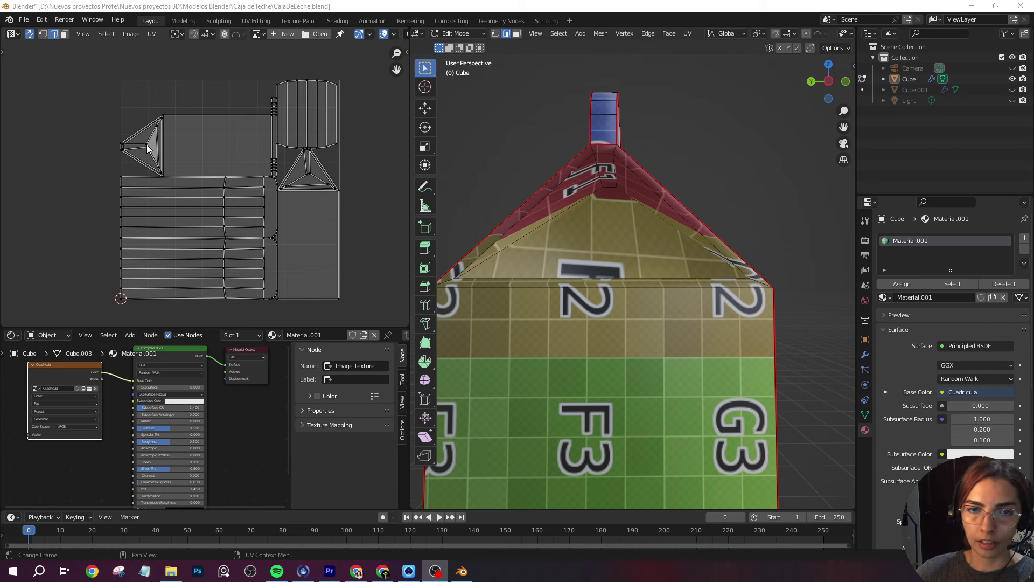
Step: Turn on Display Stretch in the UV editor overlays to colour islands by distortion
click(394, 35)
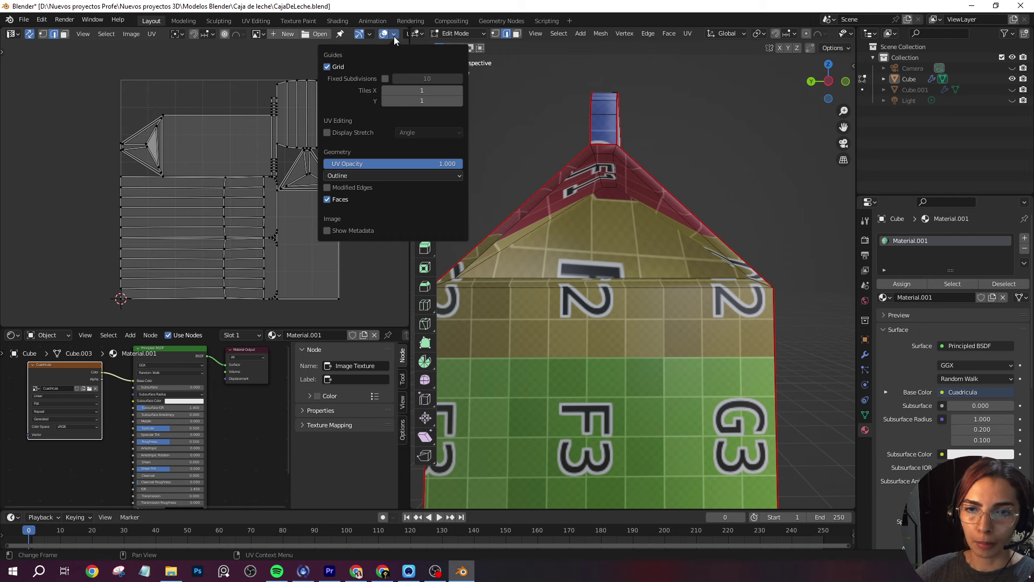
click(327, 133)
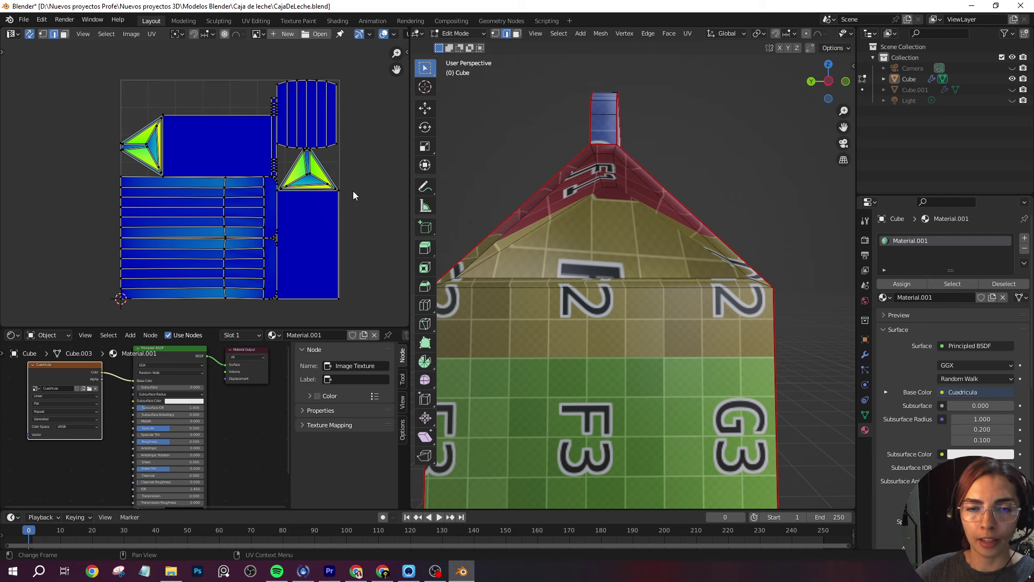
middle_drag(354, 190, 357, 196)
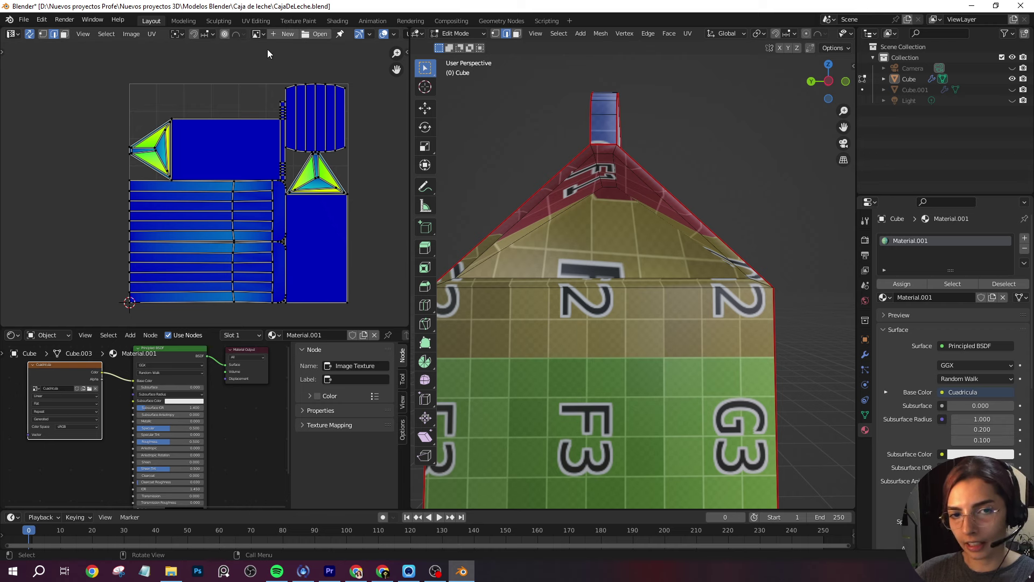
middle_drag(673, 248, 754, 256)
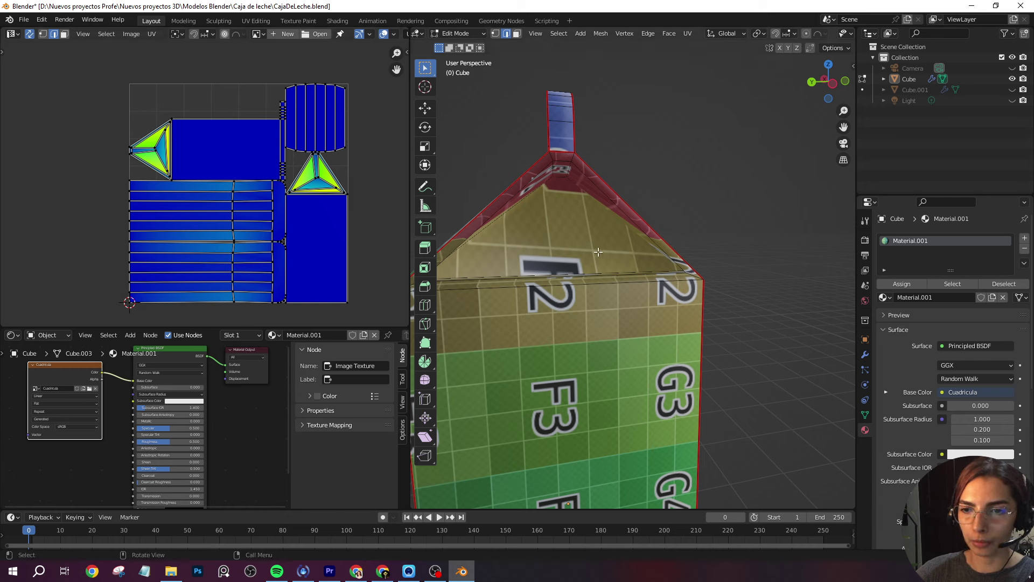
Step: Select the top front edge and both sloping roof edges of the carton's front triangle
mouse_move(598, 252)
middle_down()
mouse_move(619, 274)
mouse_move(575, 296)
middle_up()
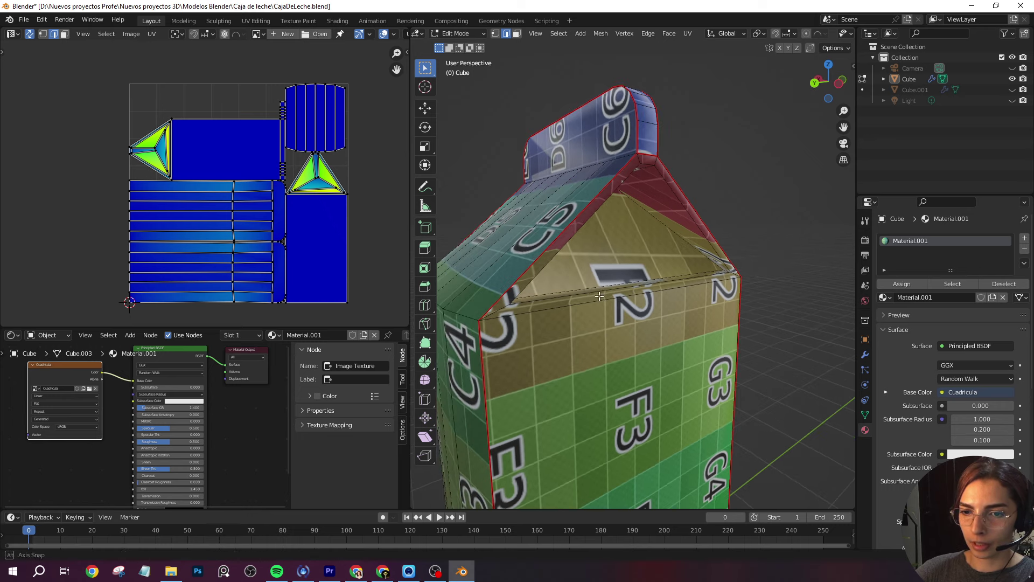
shift+click(540, 275)
shift+click(672, 193)
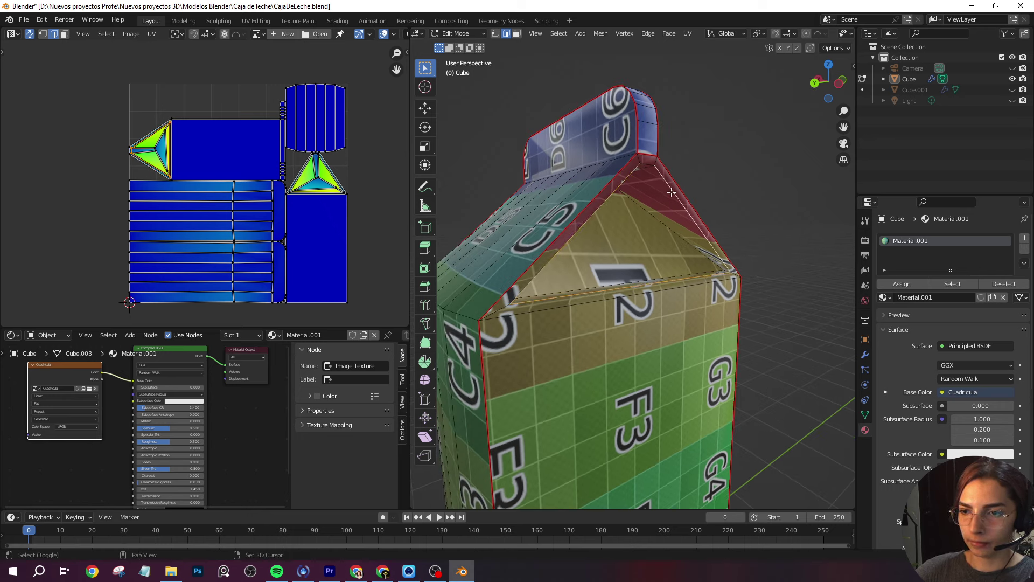
mouse_move(714, 253)
middle_down()
mouse_move(521, 262)
mouse_move(696, 271)
mouse_move(633, 294)
middle_up()
shift+click(629, 294)
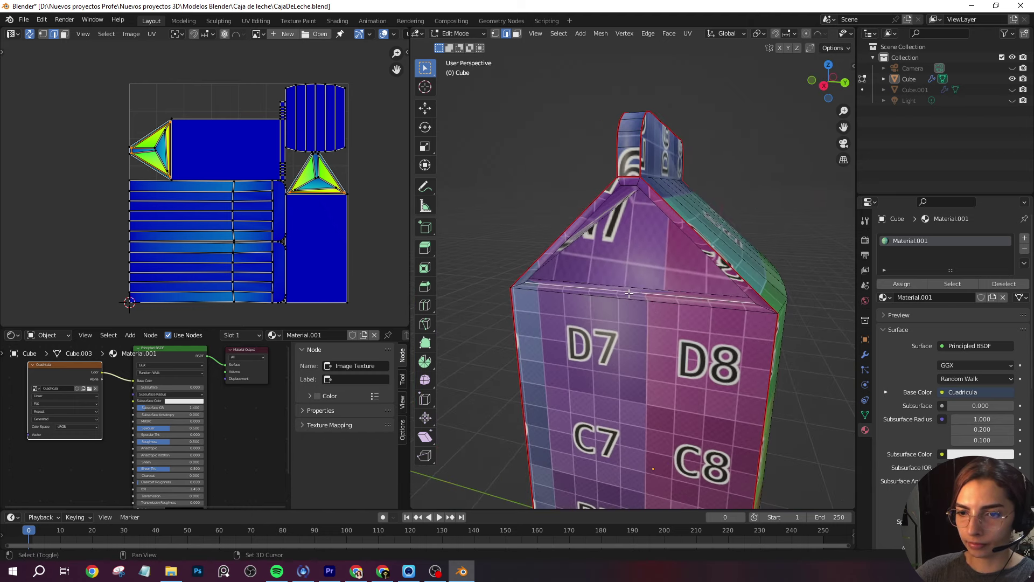
shift+click(539, 273)
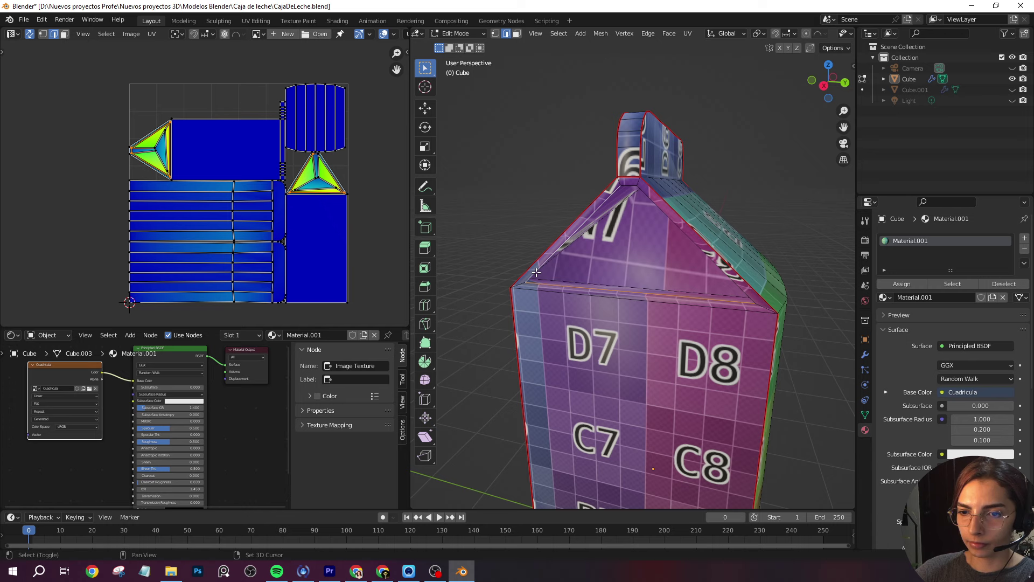
shift+click(684, 231)
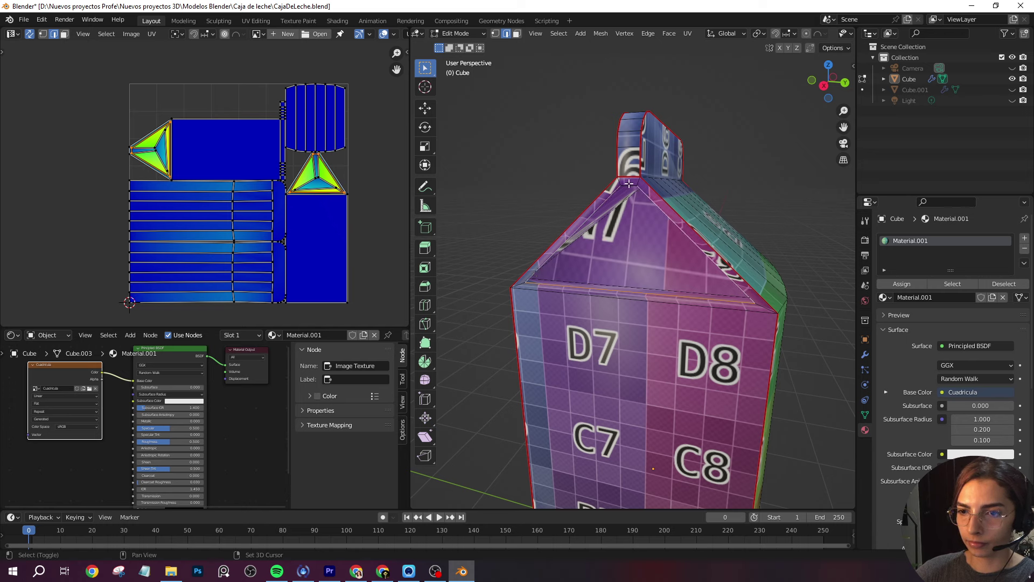
mouse_move(785, 274)
middle_down()
mouse_move(608, 274)
mouse_move(642, 186)
mouse_move(710, 253)
mouse_move(590, 285)
mouse_move(695, 326)
middle_up()
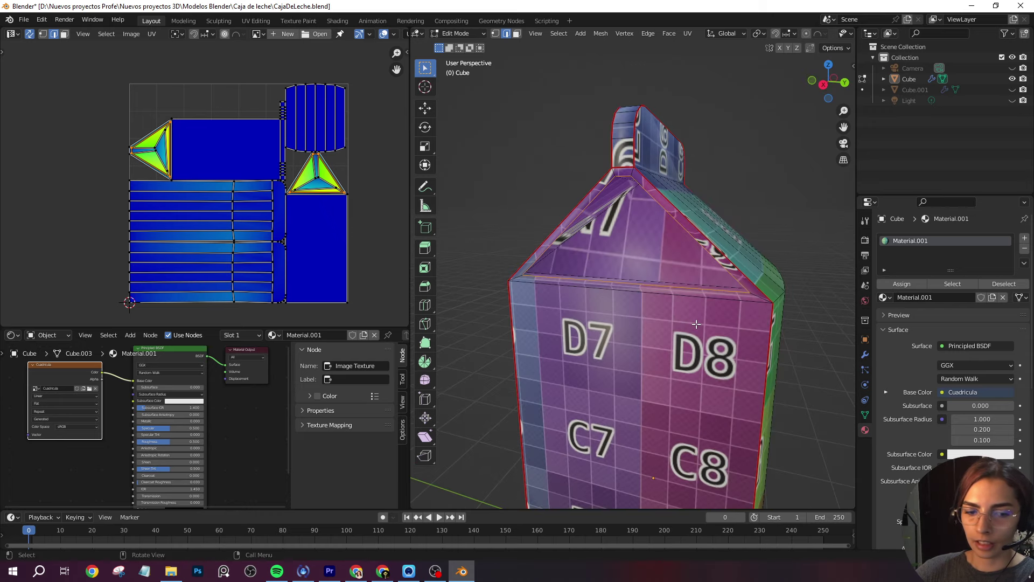
Step: Mark the roof-triangle edges as seams, re-unwrap the whole carton and orbit to its peaked top
key(ctrl+e)
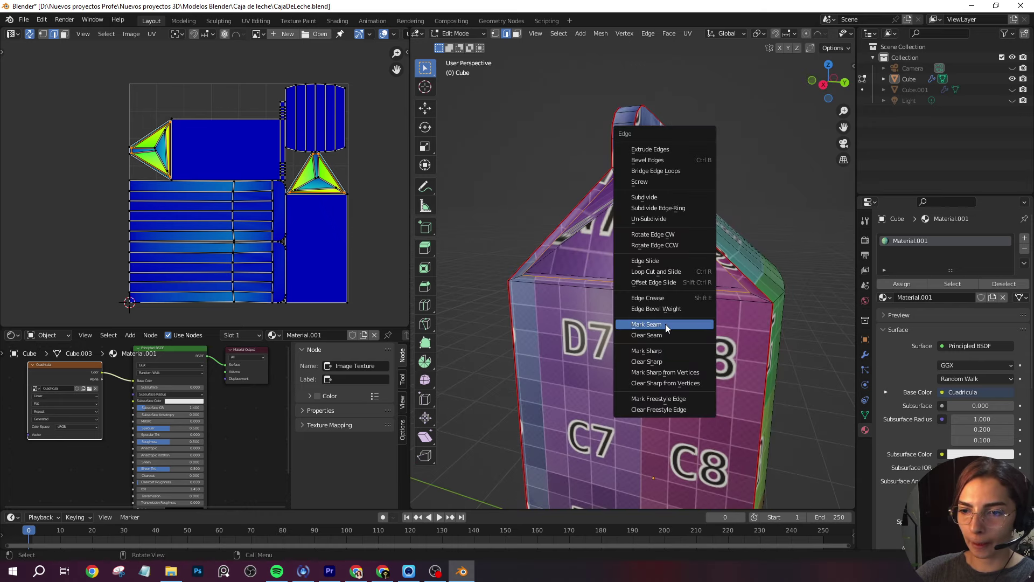
click(664, 325)
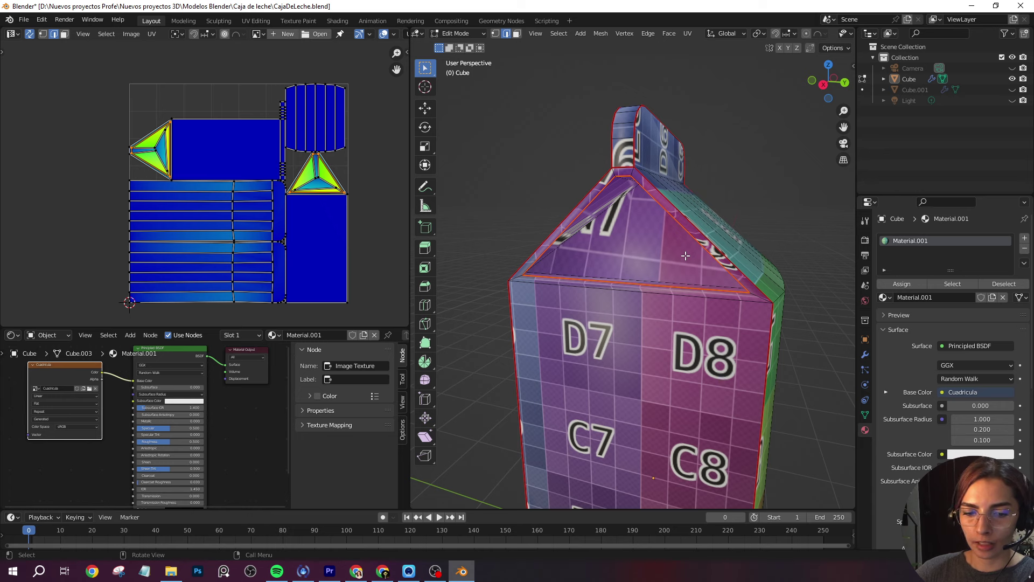
key(a)
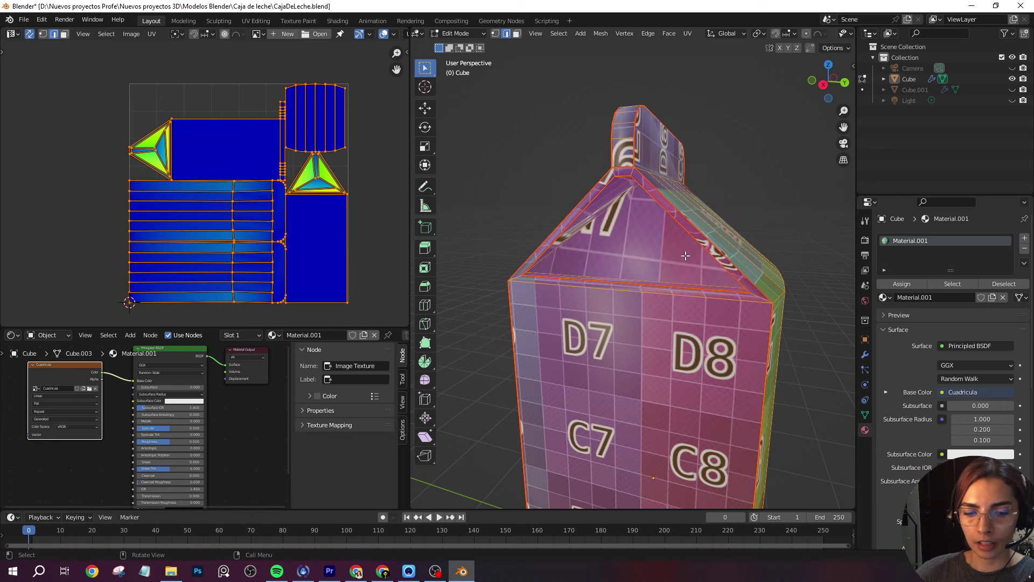
key(u)
click(660, 256)
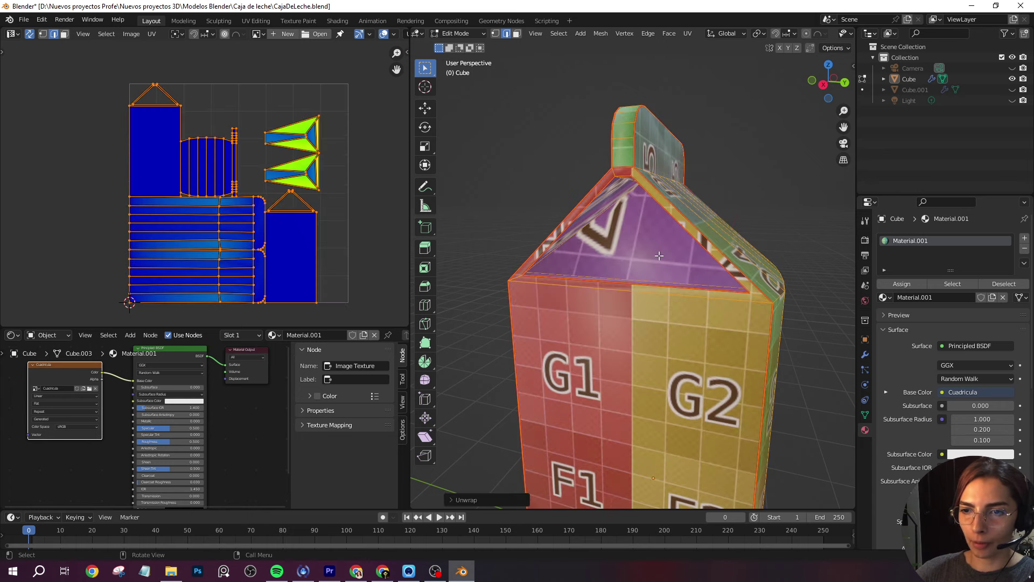
mouse_move(658, 256)
middle_down()
mouse_move(653, 293)
mouse_move(549, 277)
middle_up()
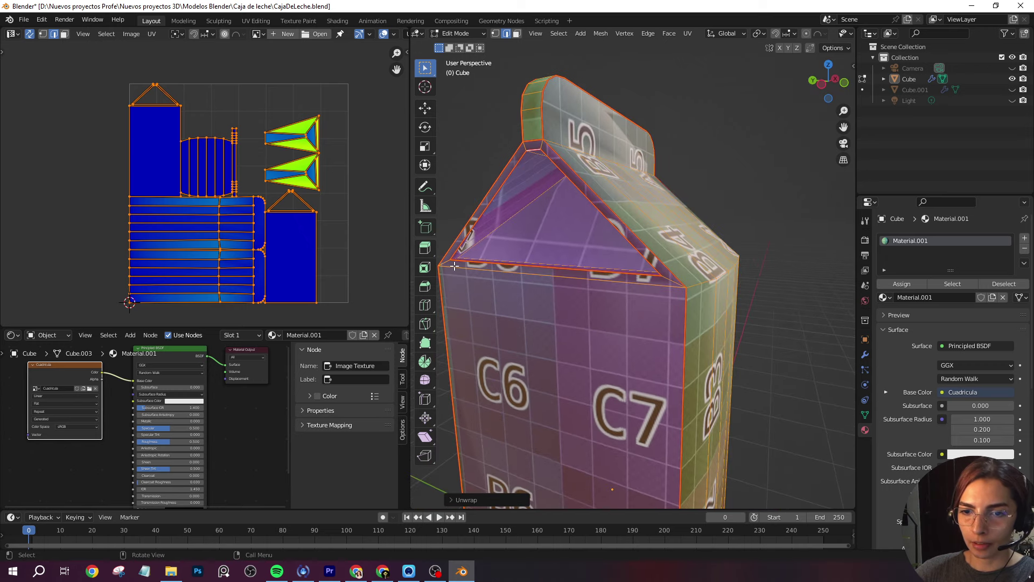
middle_drag(573, 236, 549, 185)
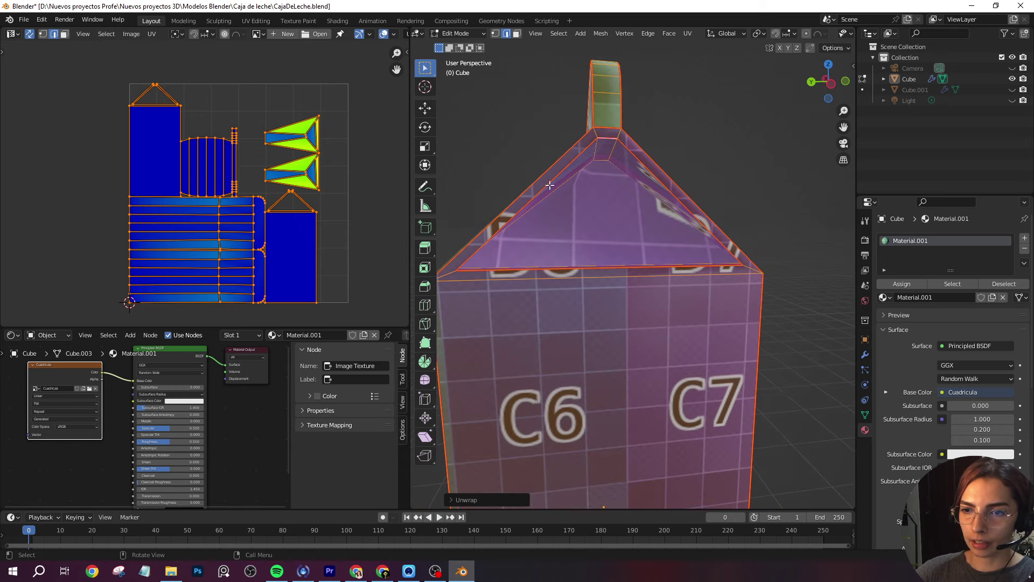
Step: Select the edges outlining the carton's top triangle panel, orbiting and zooming to reach each one
click(554, 196)
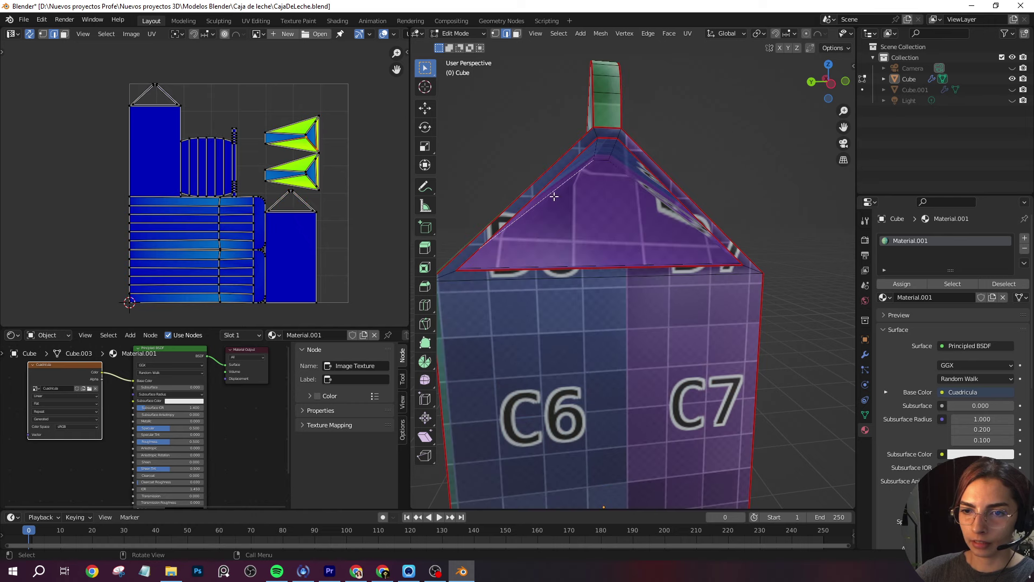
shift+click(633, 182)
mouse_move(601, 162)
middle_down()
mouse_move(528, 247)
mouse_move(571, 229)
mouse_move(524, 217)
middle_up()
scroll(581, 225, up, 3)
scroll(591, 222, up, 3)
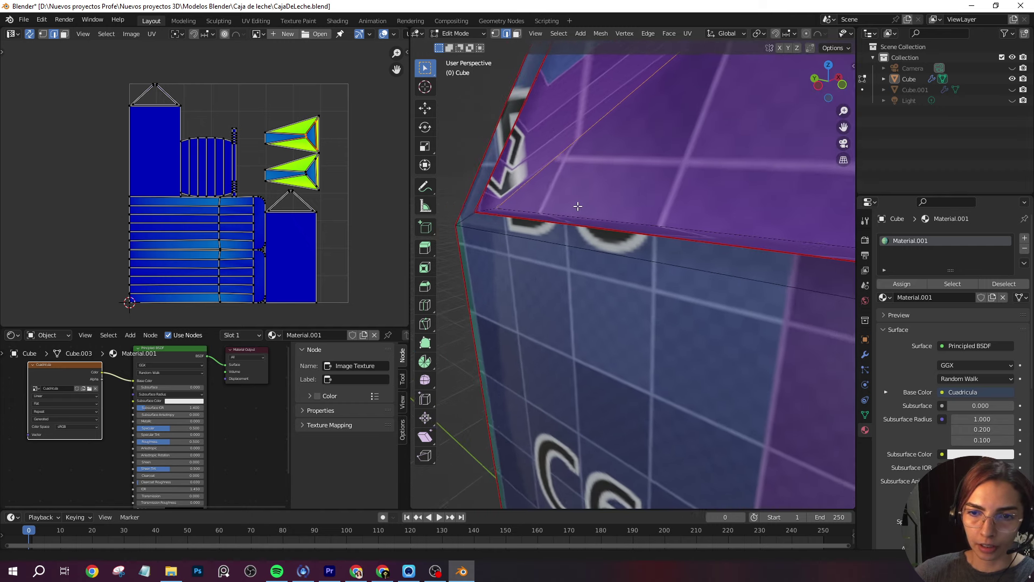
shift+click(500, 214)
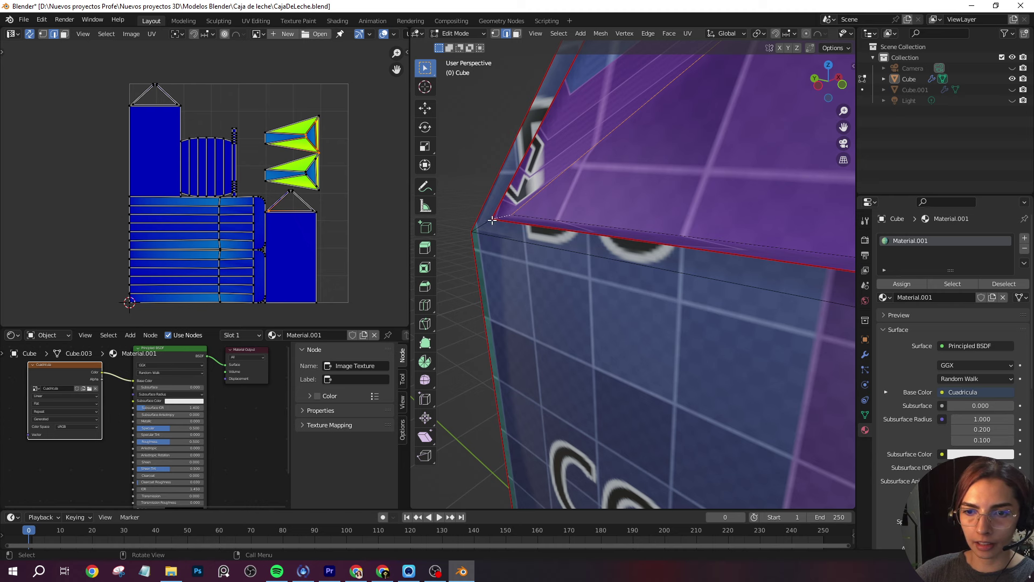
middle_drag(564, 222, 532, 226)
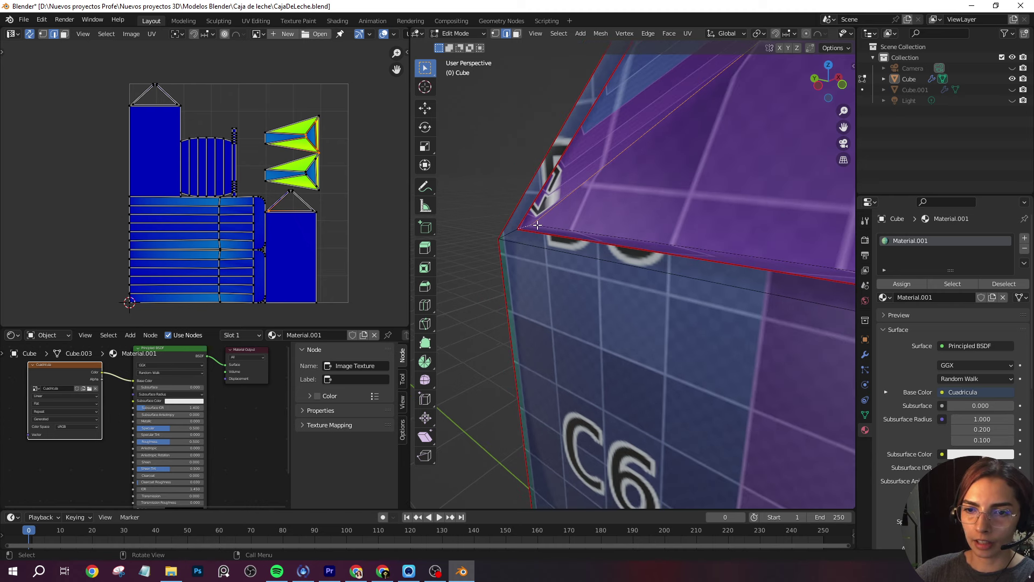
mouse_move(556, 230)
middle_down()
mouse_move(718, 256)
mouse_move(722, 240)
middle_up()
scroll(721, 240, up, 2)
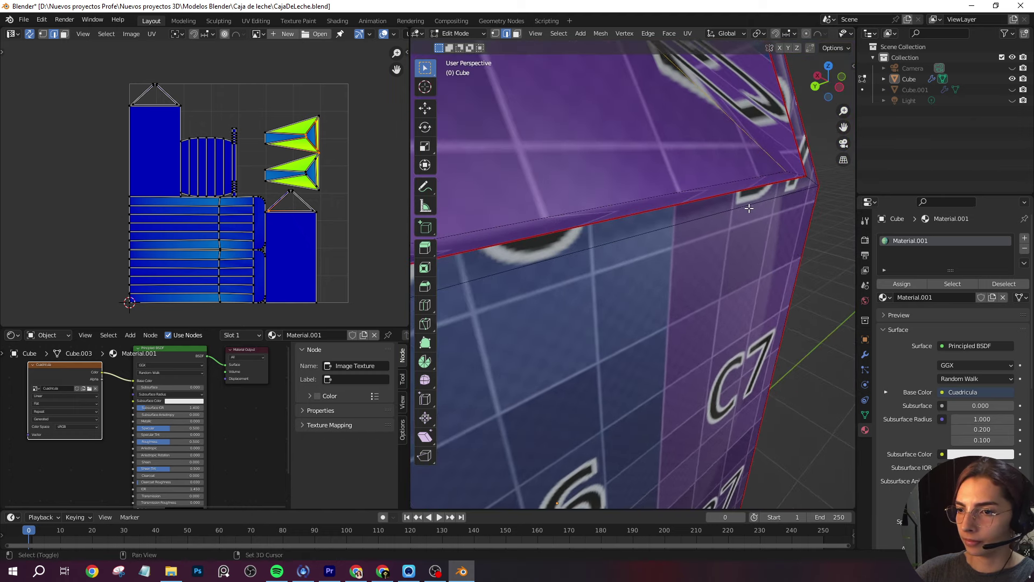
scroll(722, 240, up, 2)
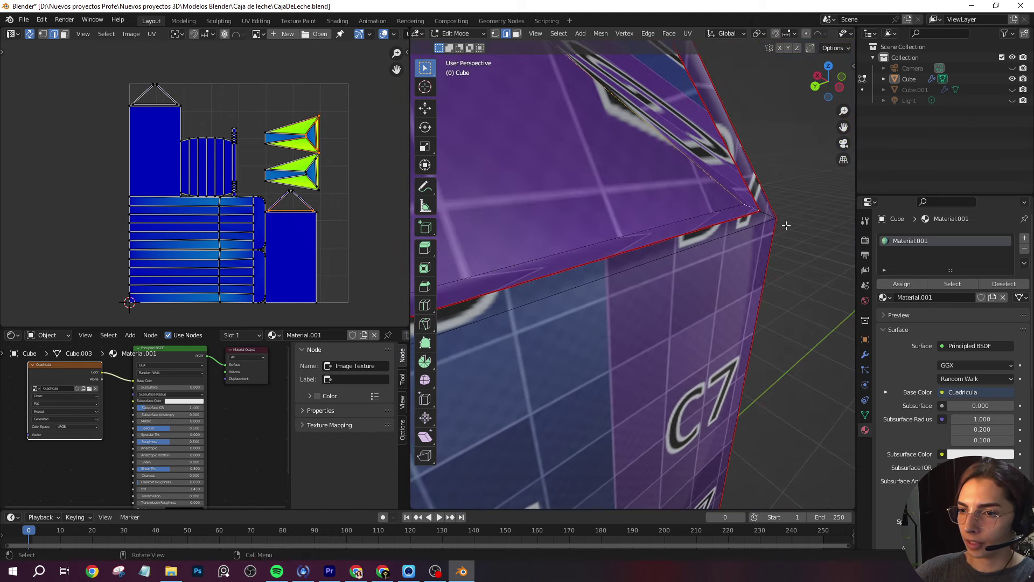
scroll(784, 231, down, 4)
mouse_move(782, 248)
middle_down()
mouse_move(612, 255)
mouse_move(631, 204)
mouse_move(659, 227)
mouse_move(713, 218)
mouse_move(650, 214)
mouse_move(726, 236)
mouse_move(681, 242)
middle_up()
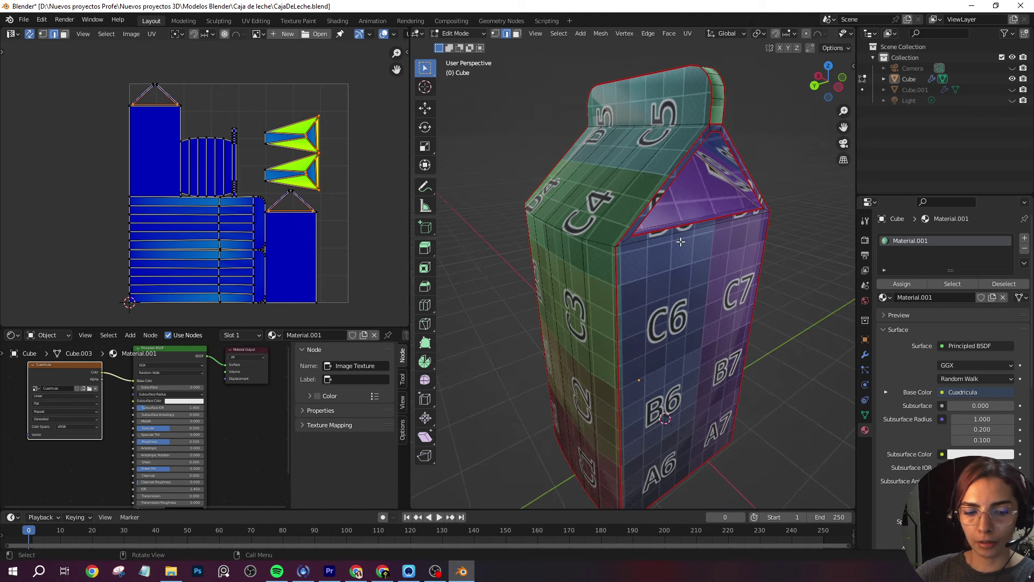
Step: Mark the top-triangle edges as seams and unwrap the whole carton
key(ctrl+e)
click(677, 241)
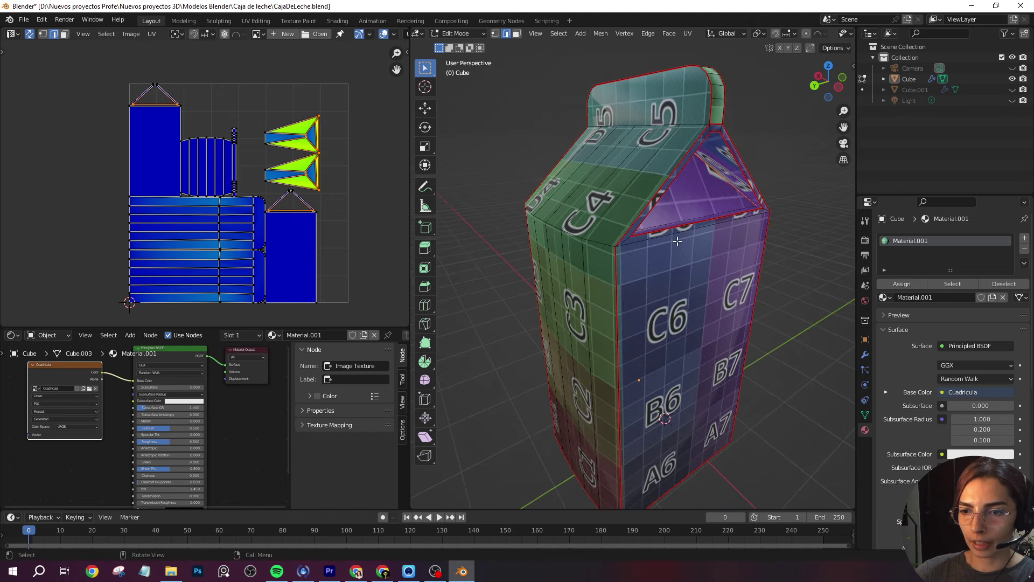
key(a)
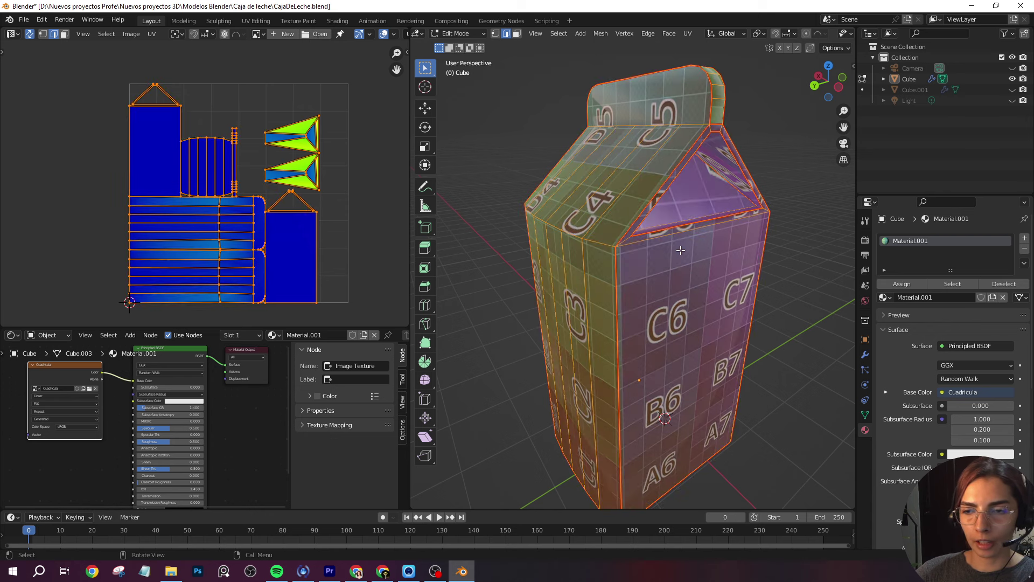
key(u)
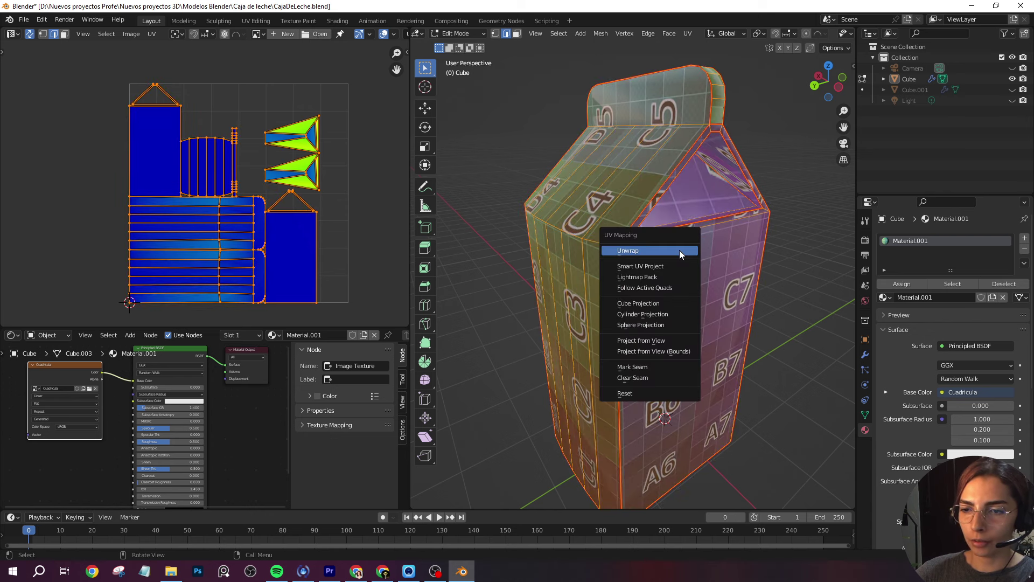
click(658, 250)
middle_drag(728, 260, 619, 258)
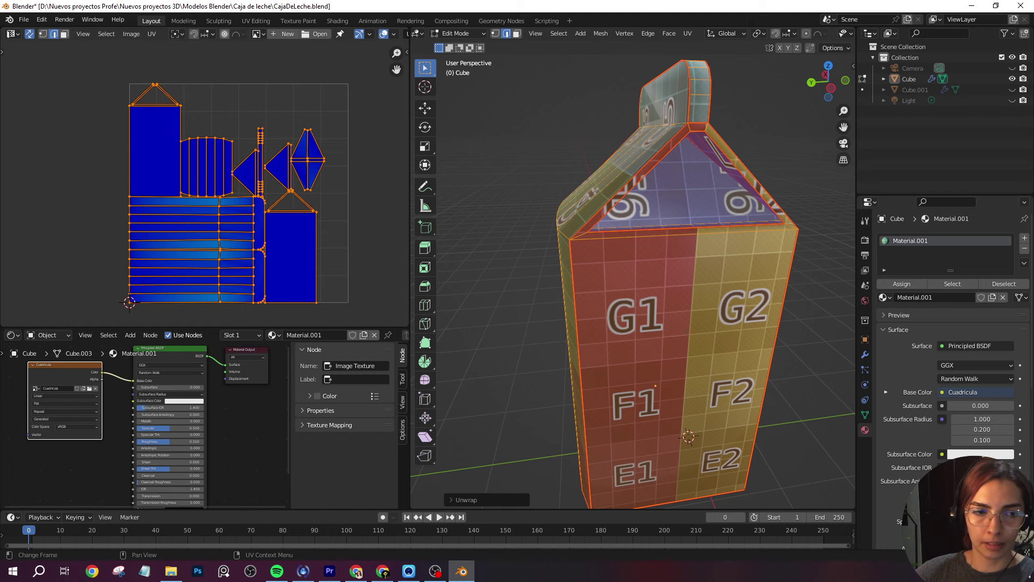
Step: Undo and redo the unwrap, raising the island Margin to 0.105
key(ctrl+z)
mouse_move(729, 302)
middle_down()
mouse_move(709, 379)
mouse_move(762, 365)
mouse_move(706, 375)
middle_up()
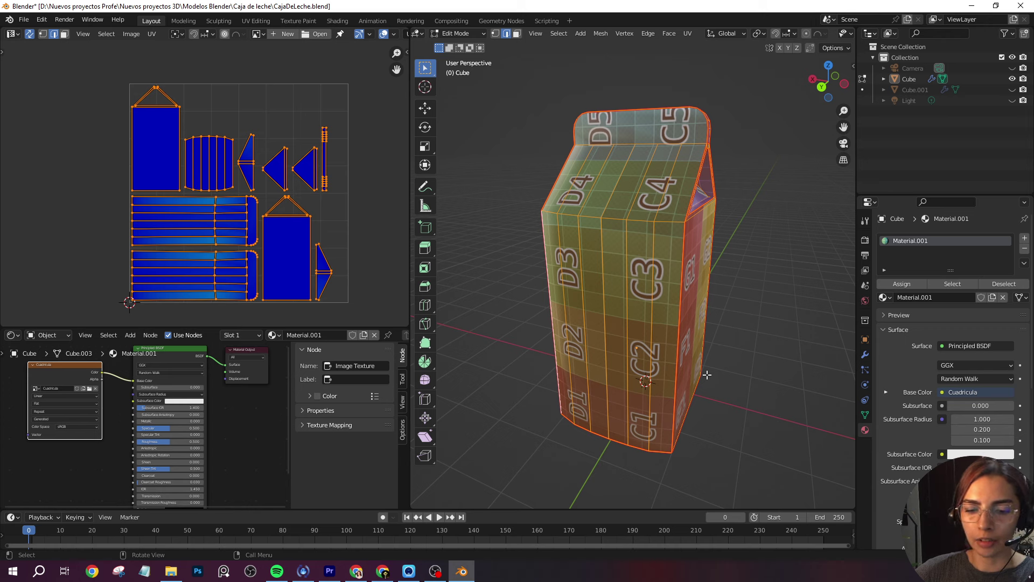
key(u)
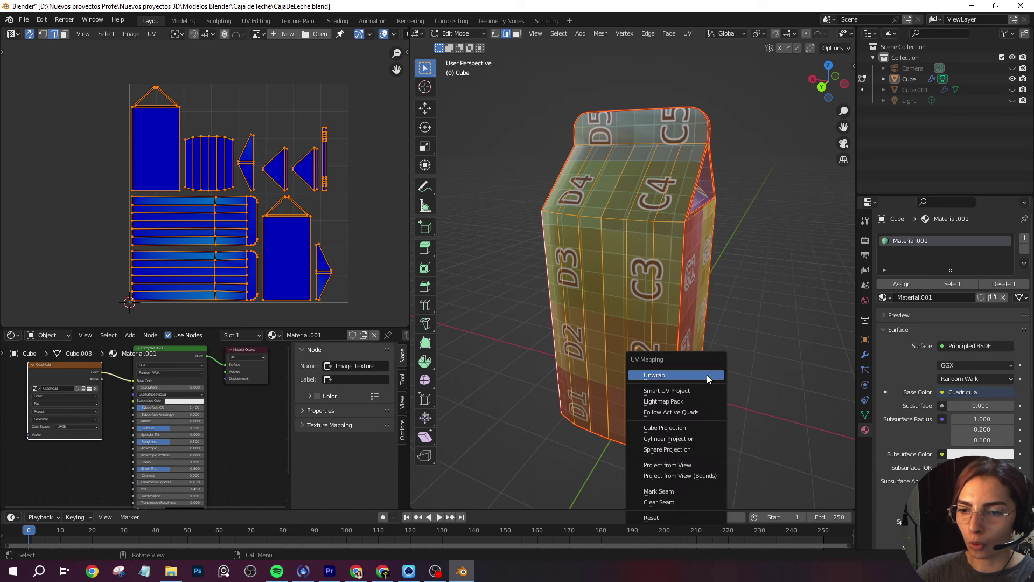
click(670, 376)
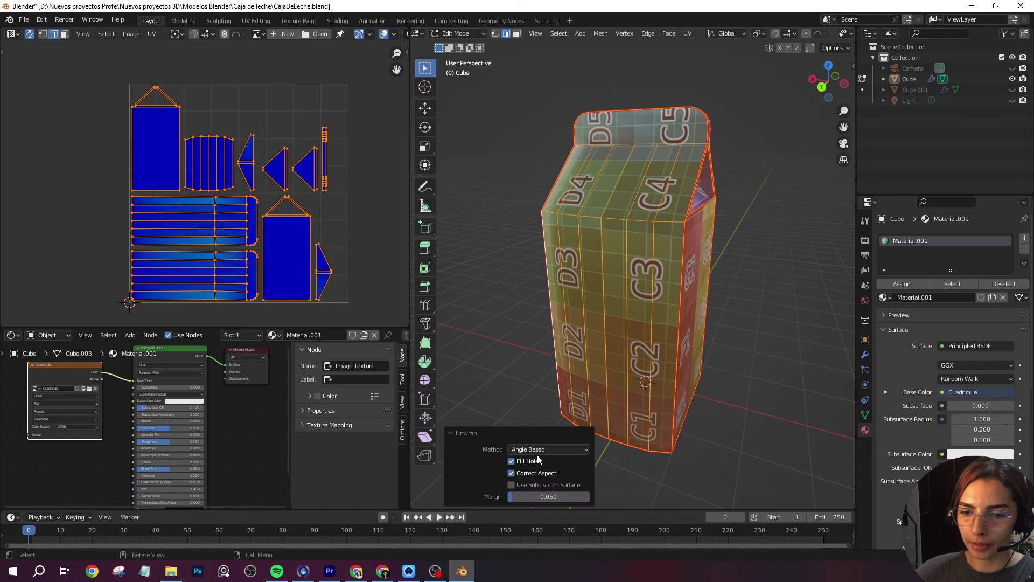
click(453, 432)
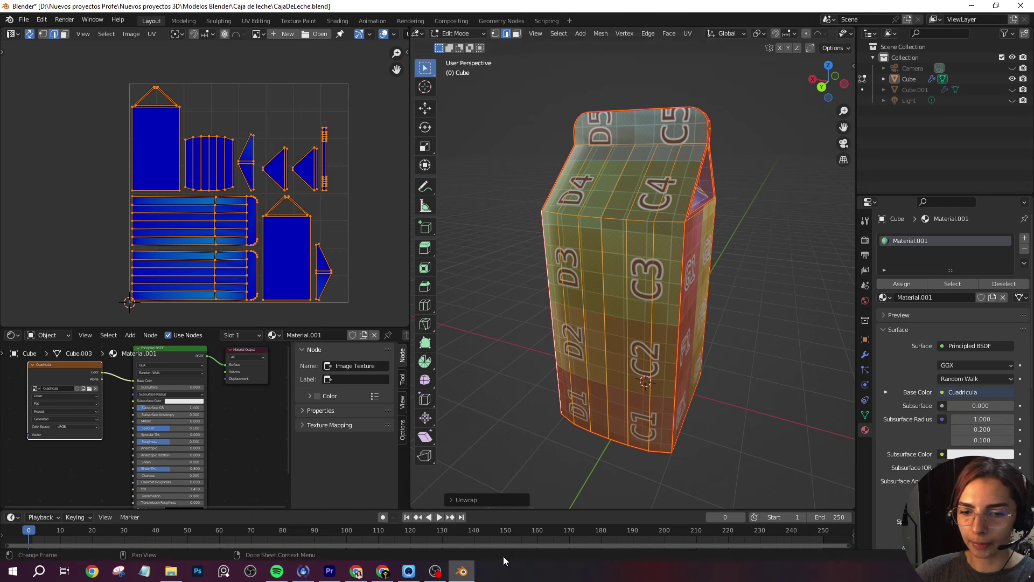
click(451, 500)
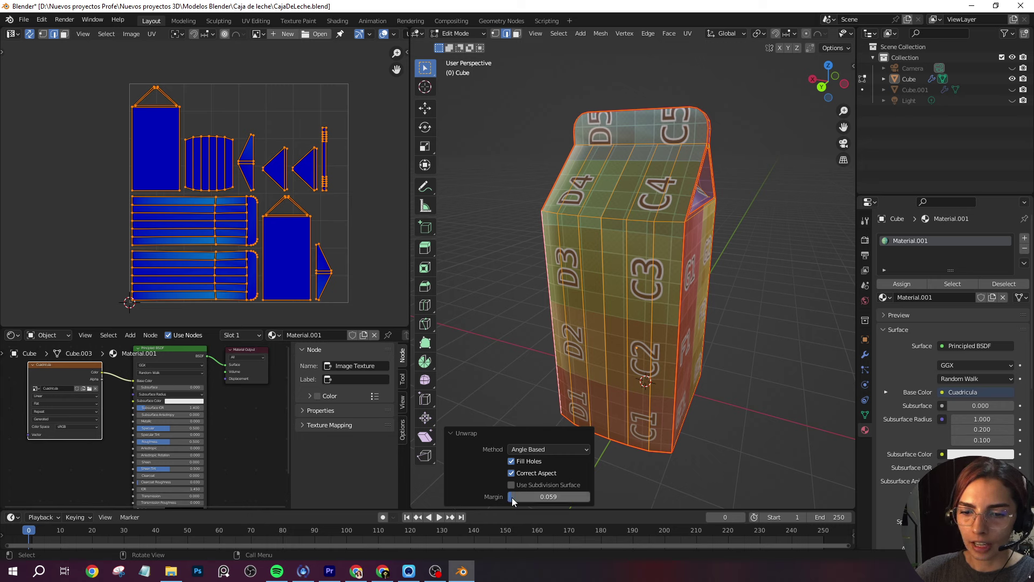
drag(512, 497, 532, 496)
mouse_move(548, 495)
mouse_down()
mouse_move(560, 496)
mouse_move(541, 496)
mouse_up()
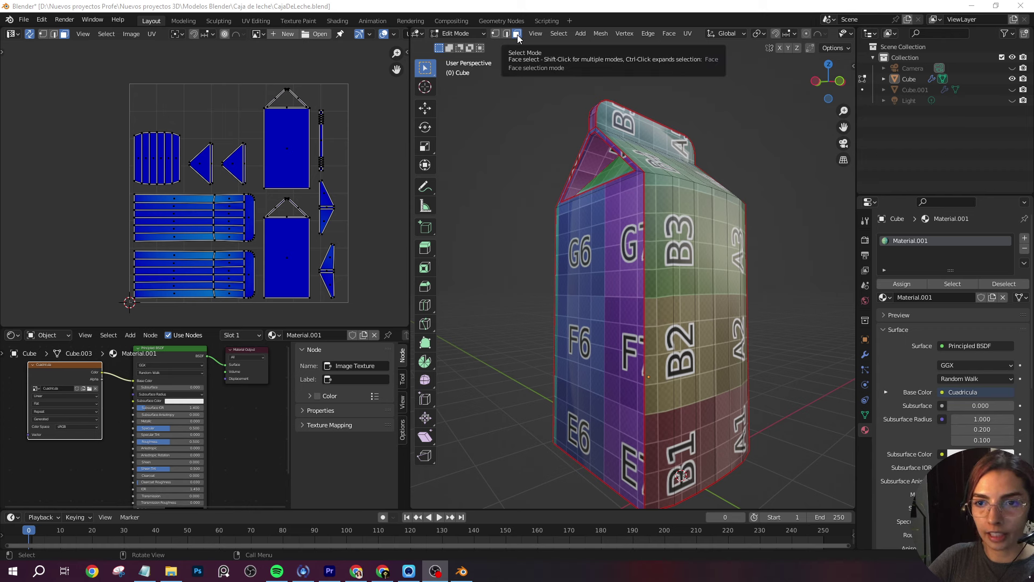
Step: Box-select the top row of UV islands and move them upward
drag(113, 120, 256, 187)
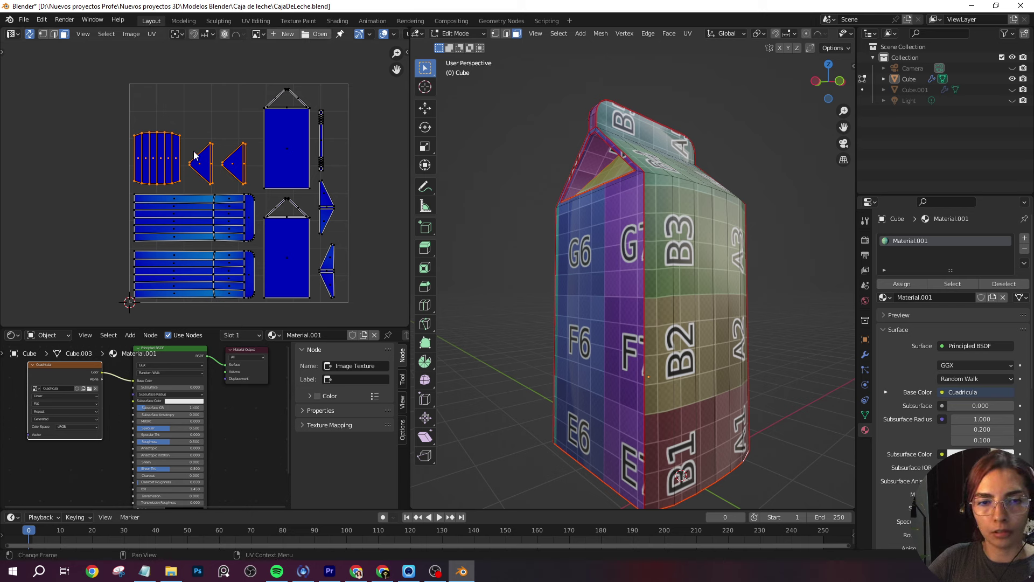
key(g)
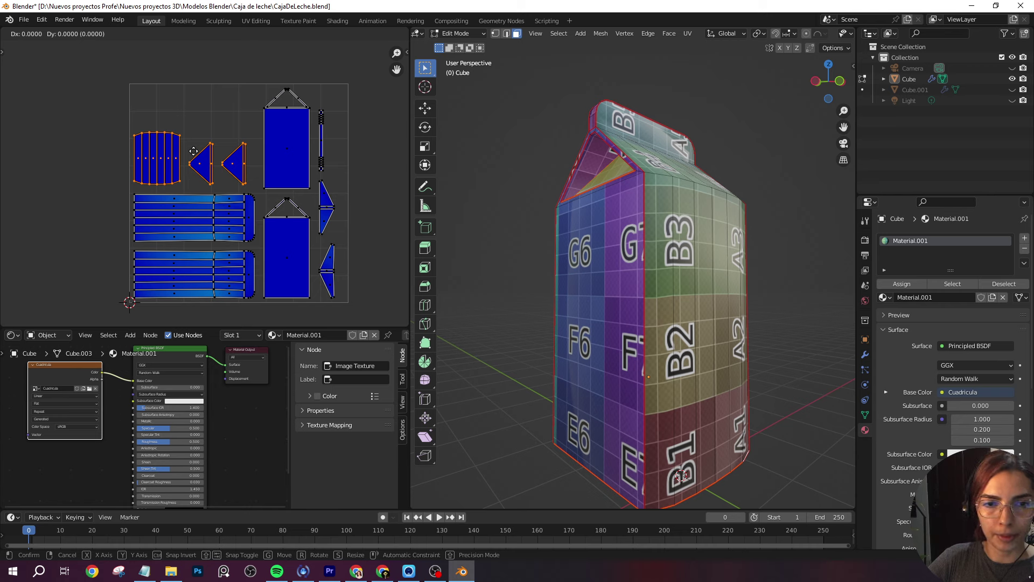
click(196, 116)
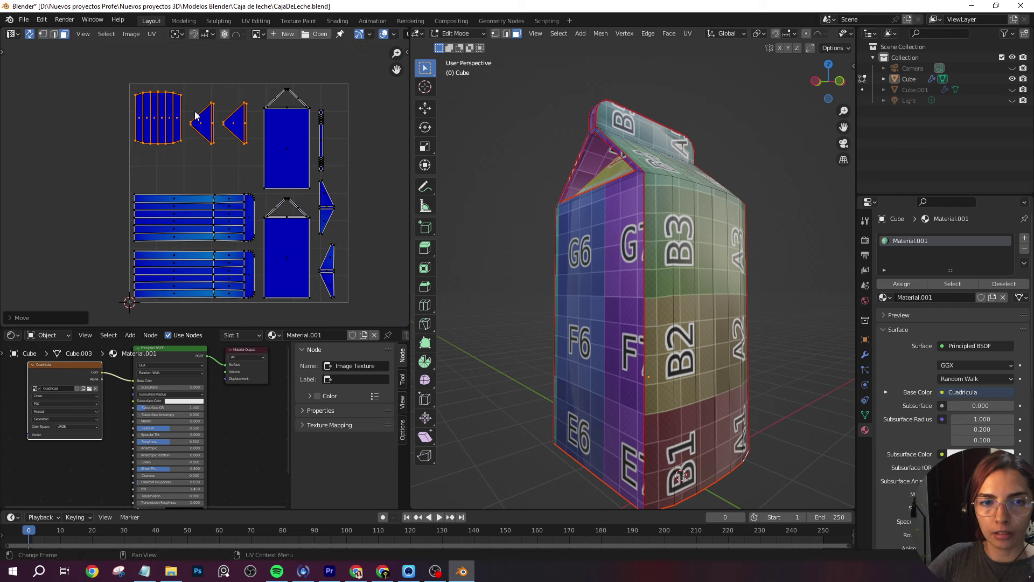
Step: Rotate the two long strip islands 270°, reposition and enlarge them, then box-select all islands
drag(127, 185, 257, 302)
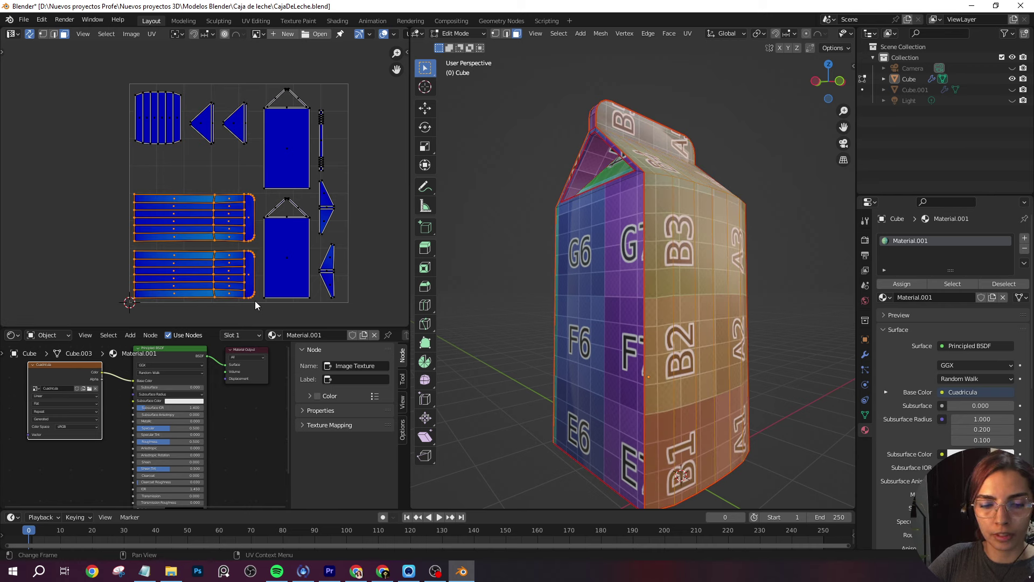
key(r)
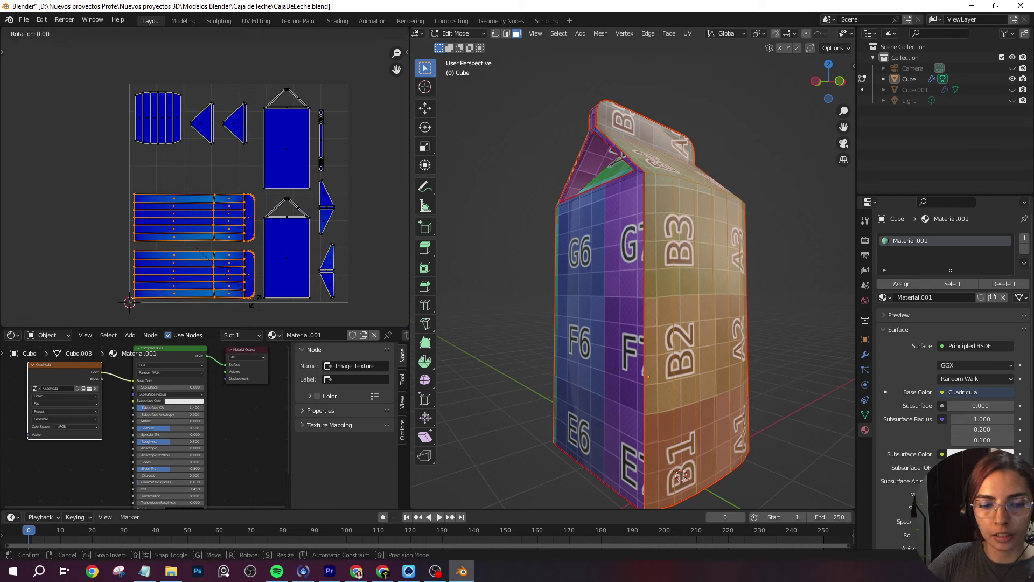
text(270)
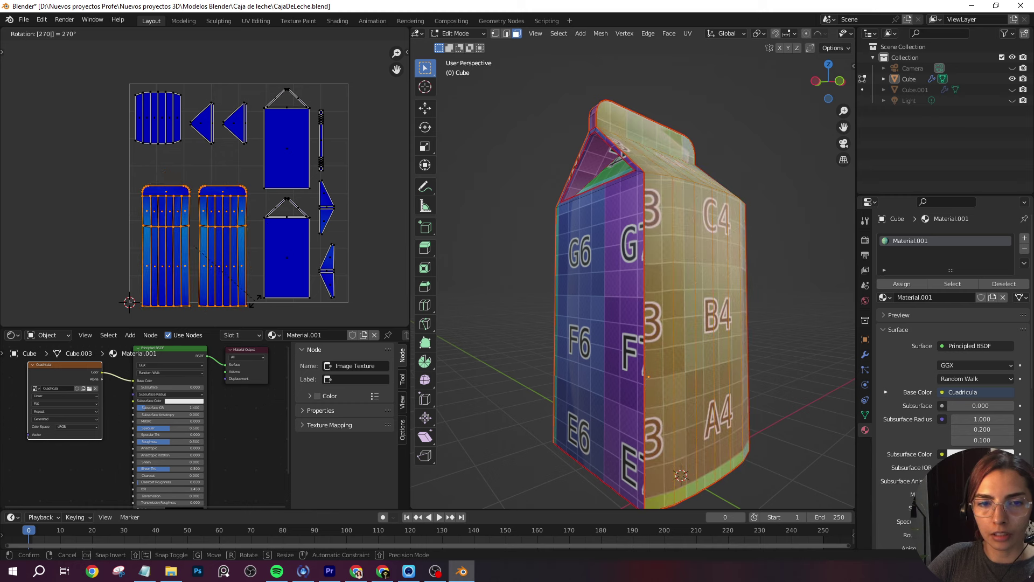
key(Return)
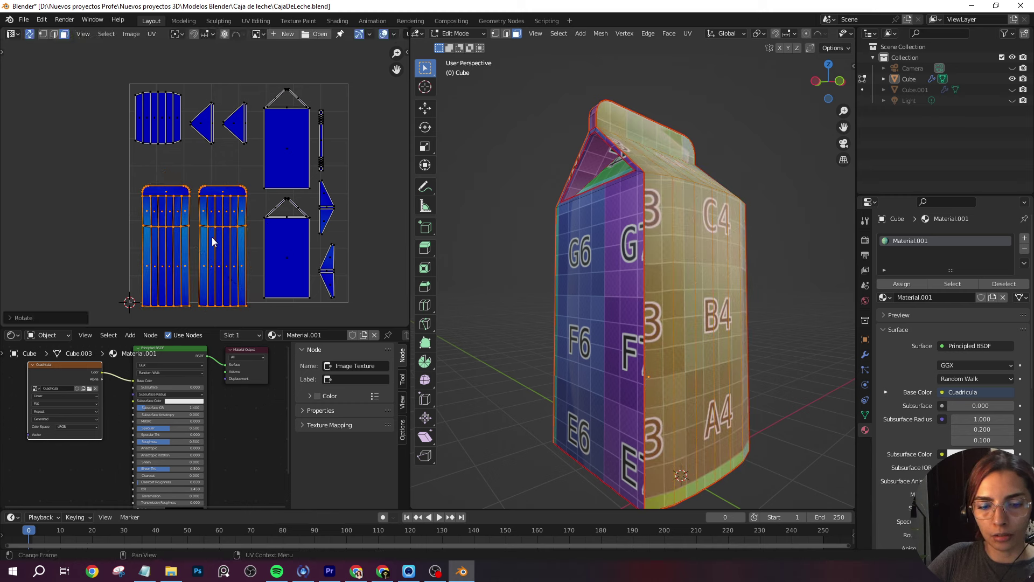
key(g)
click(213, 226)
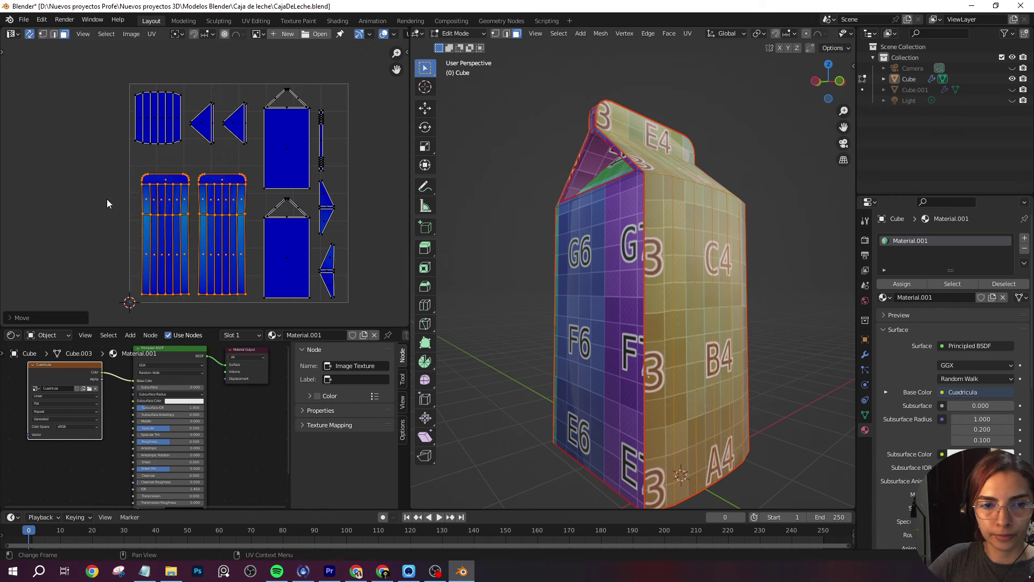
key(s)
click(236, 200)
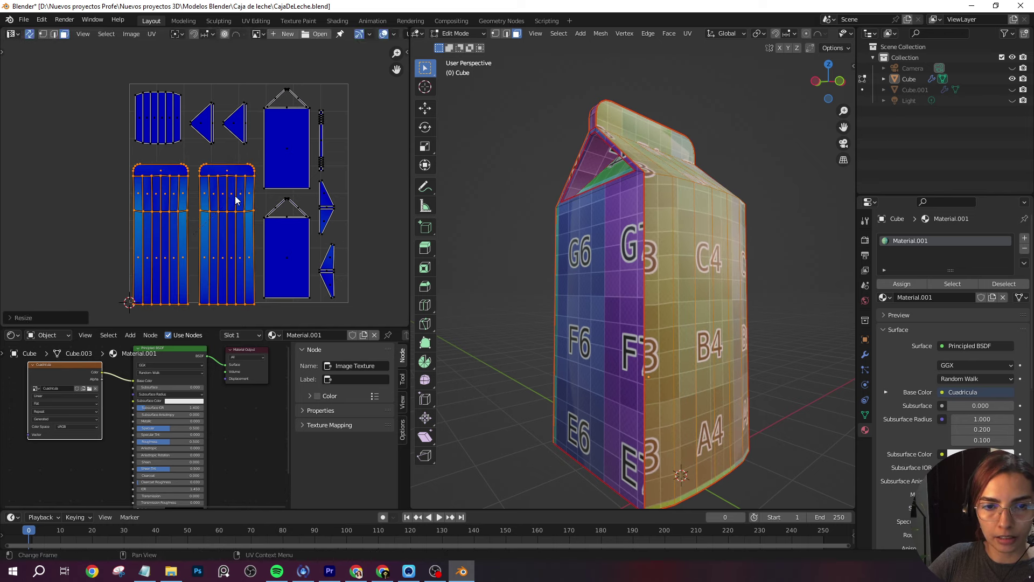
key(g)
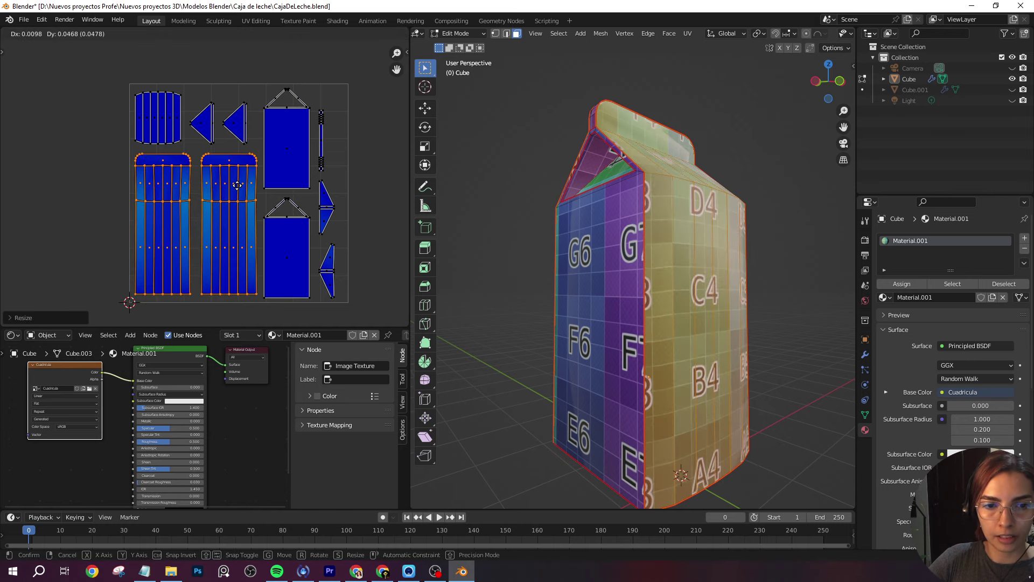
click(235, 190)
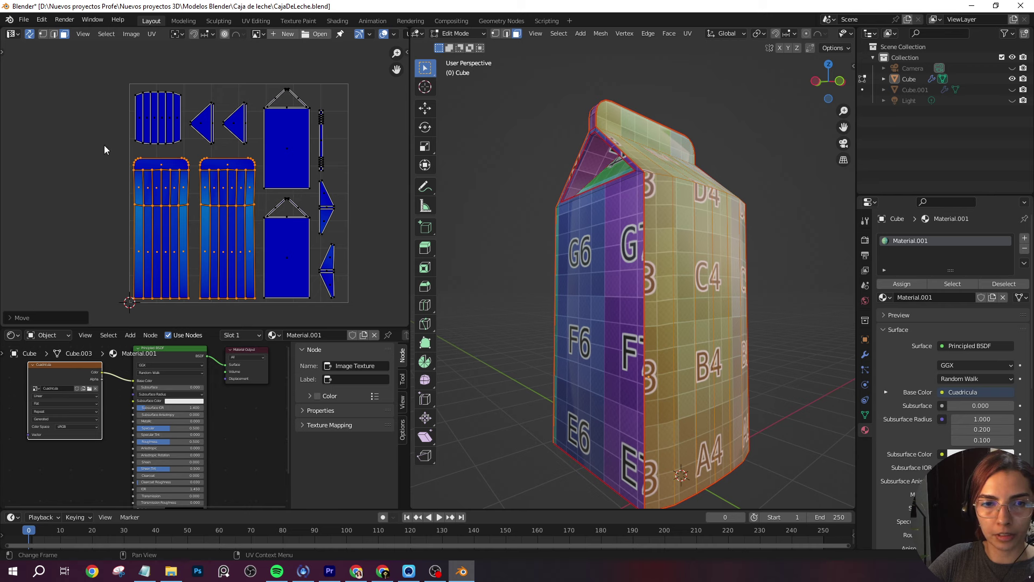
key(ctrl+z)
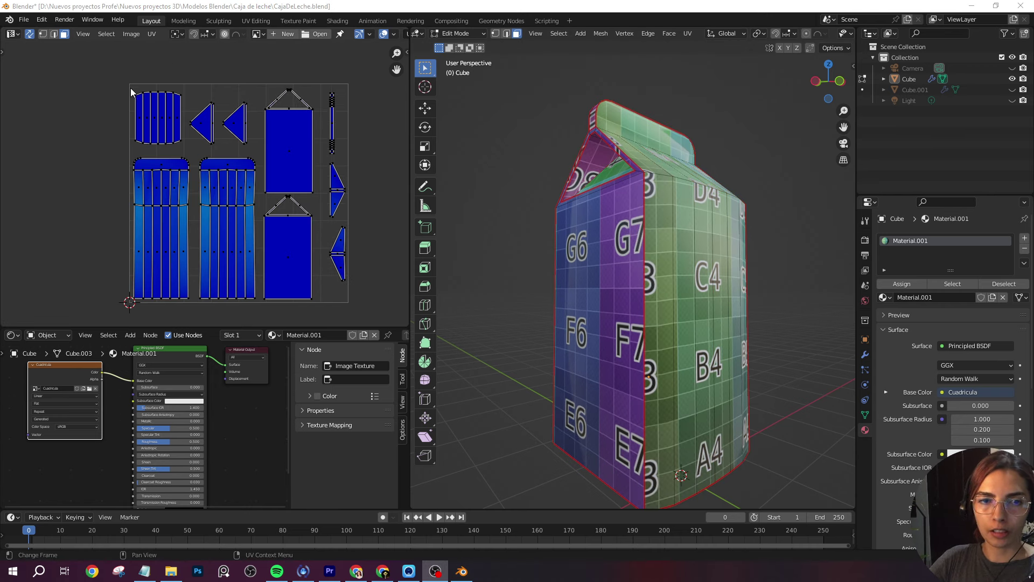
drag(115, 74, 374, 321)
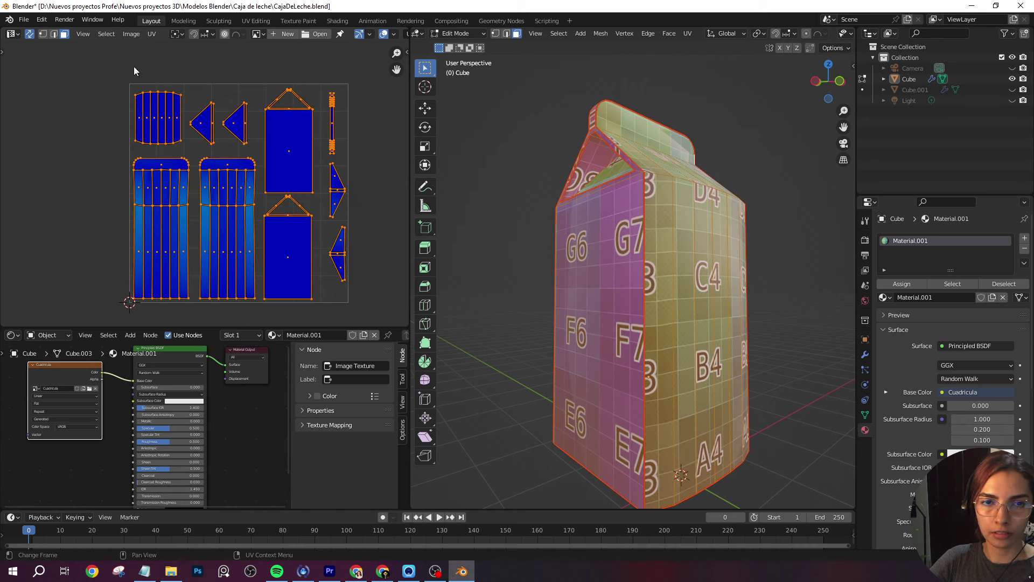
Step: Export the carton's UV layout as CajaDeLecheUV.png
click(148, 35)
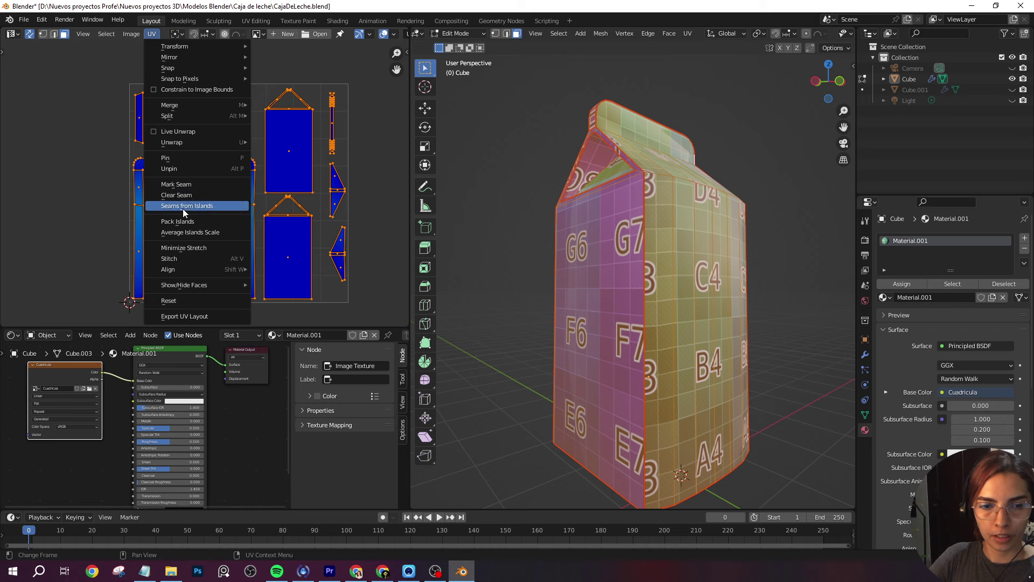
click(211, 318)
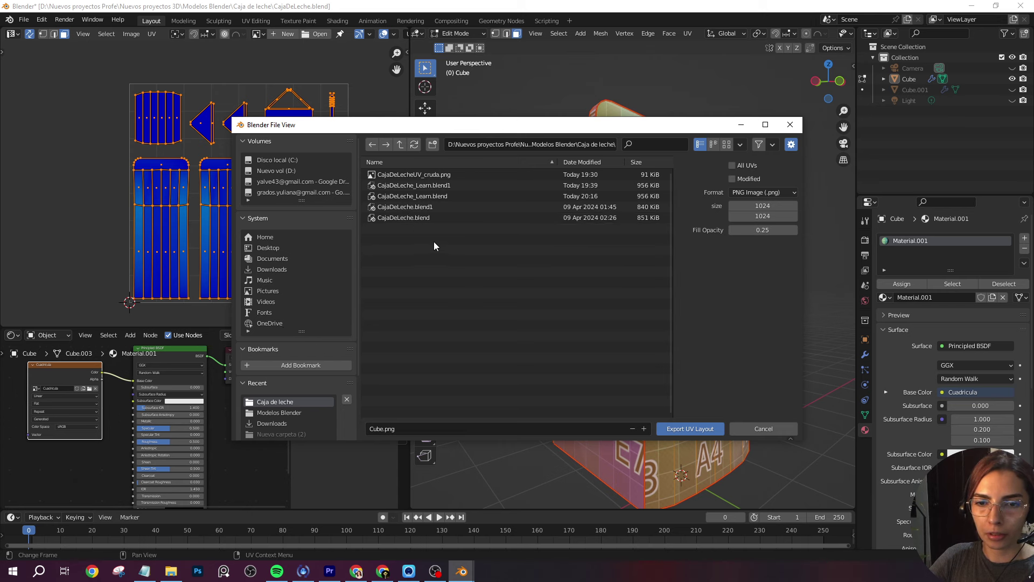
click(380, 427)
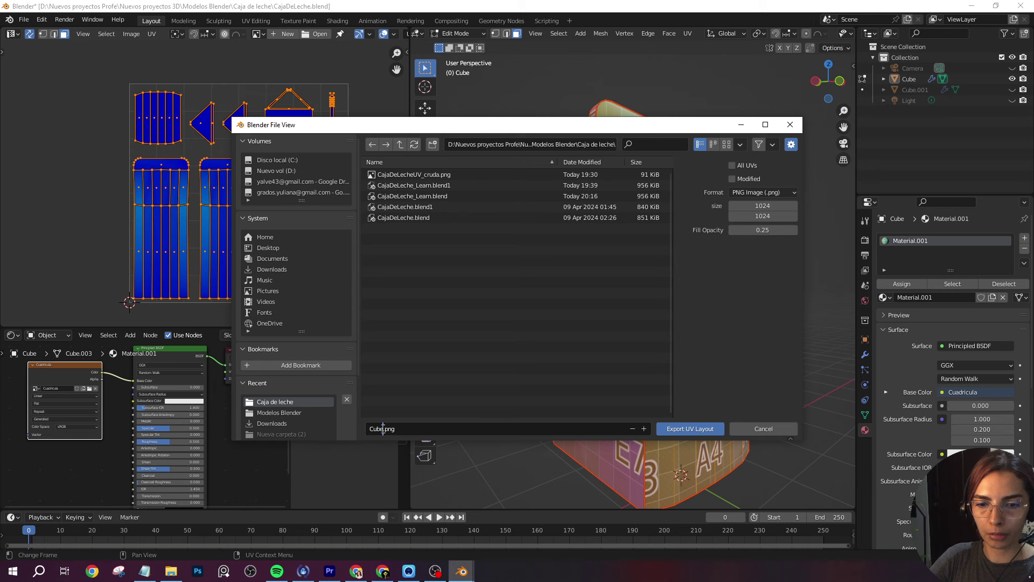
drag(382, 428, 368, 428)
text(Ca)
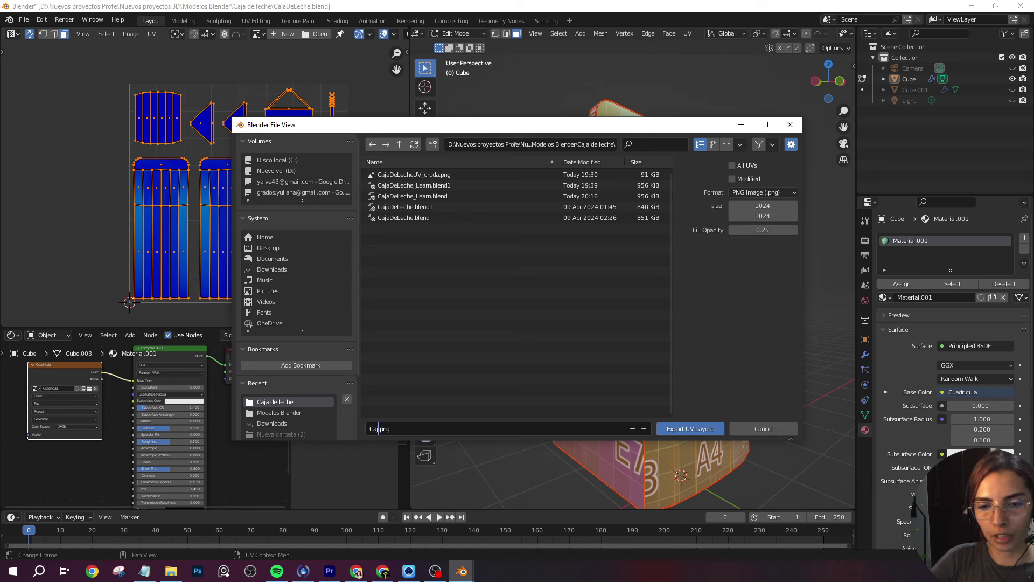
text(jaDeL)
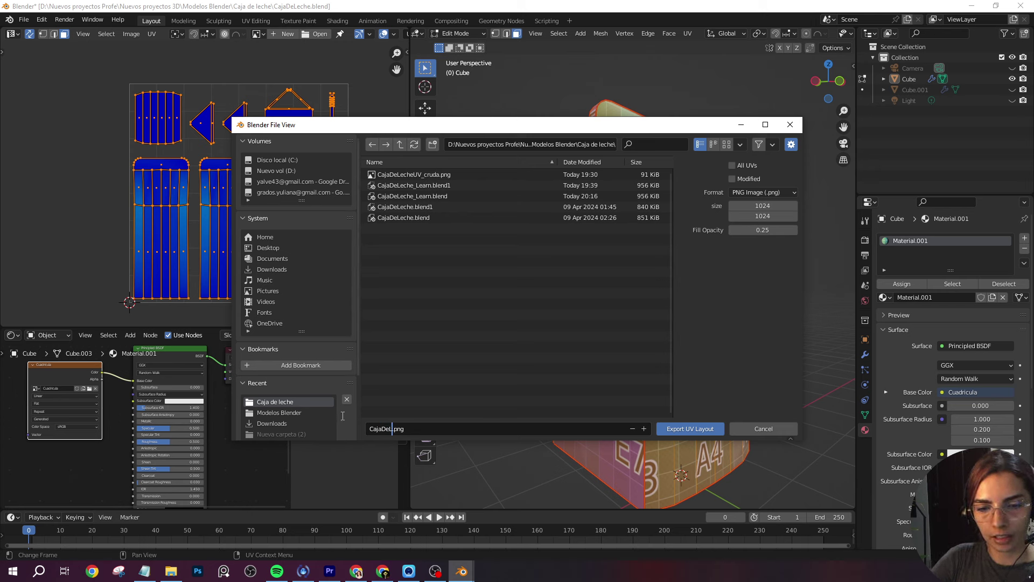
text(echeU)
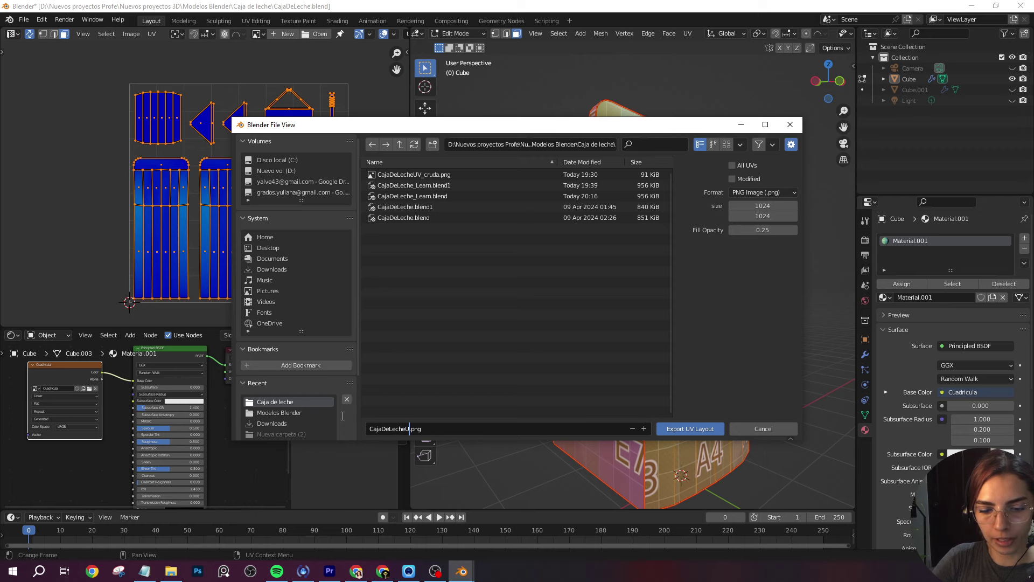
text(V)
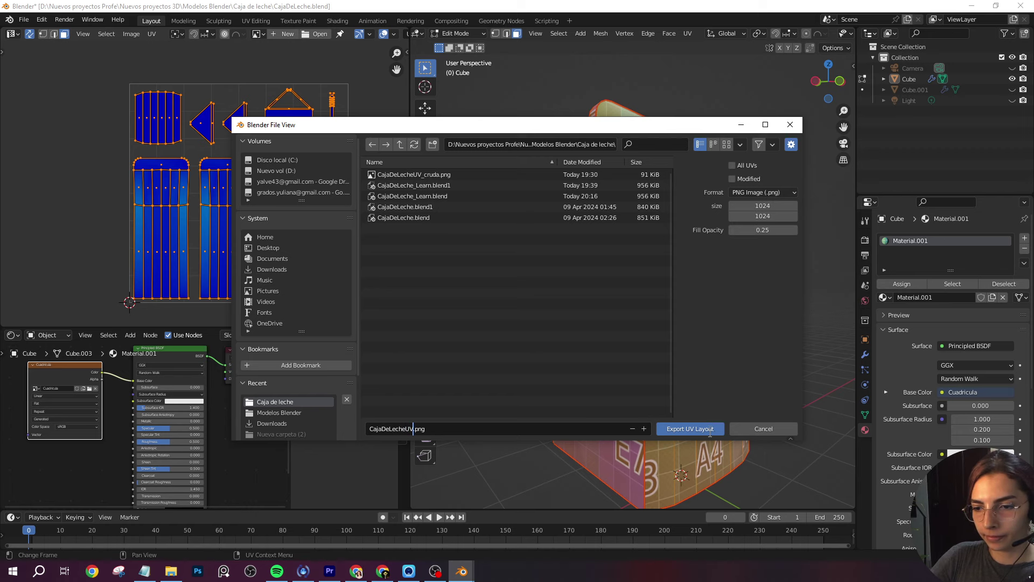
click(699, 428)
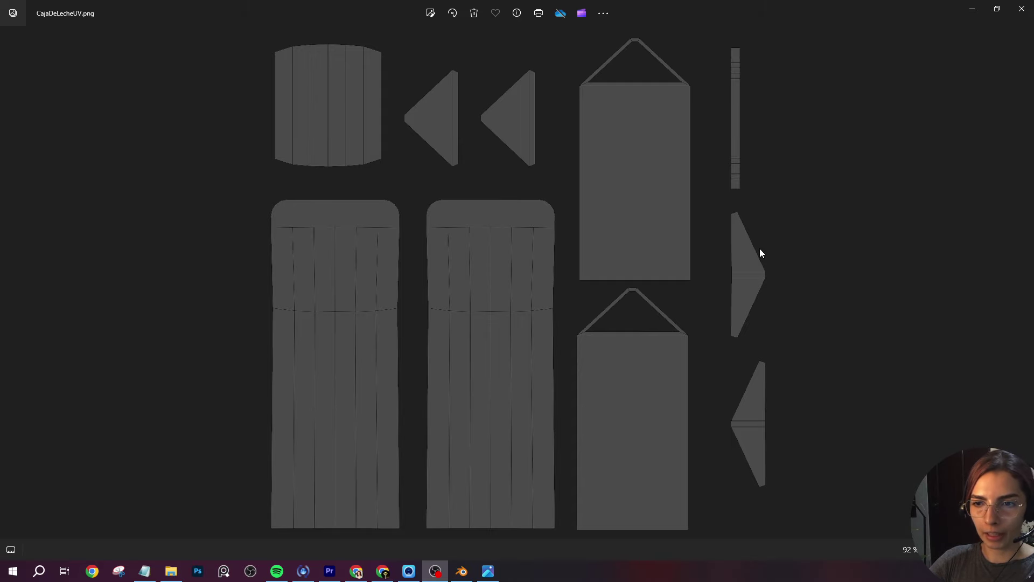
key(alt+Tab)
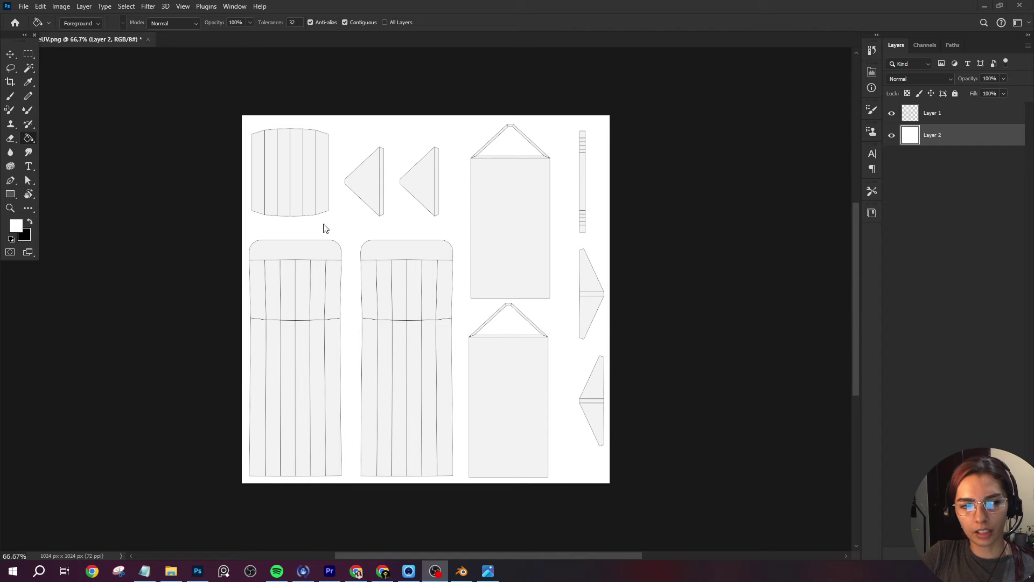
Step: In Photoshop, compare the pink MILK label against the UV wireframe layer, leaving the wireframe hidden
click(892, 135)
click(892, 135)
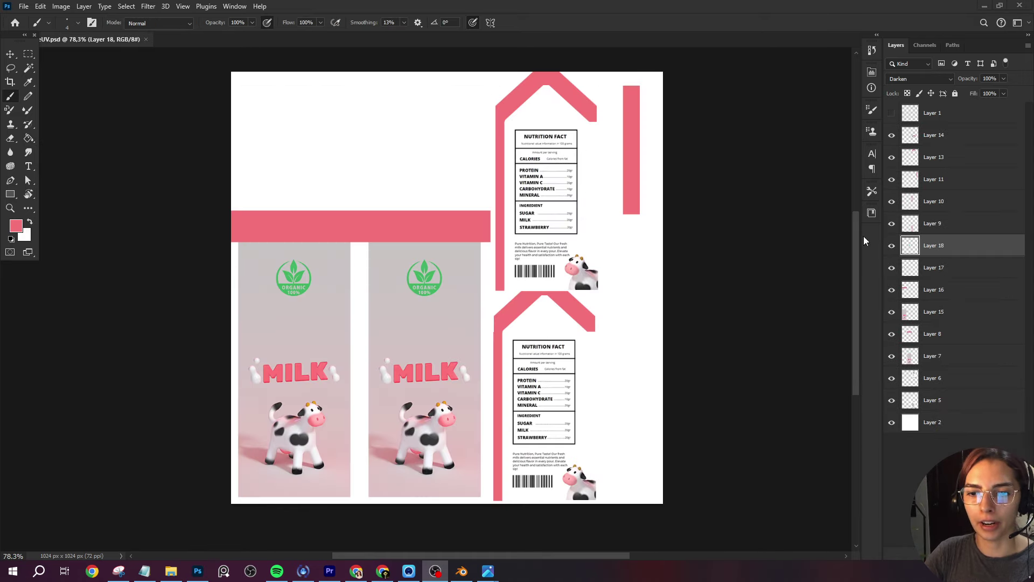
click(892, 117)
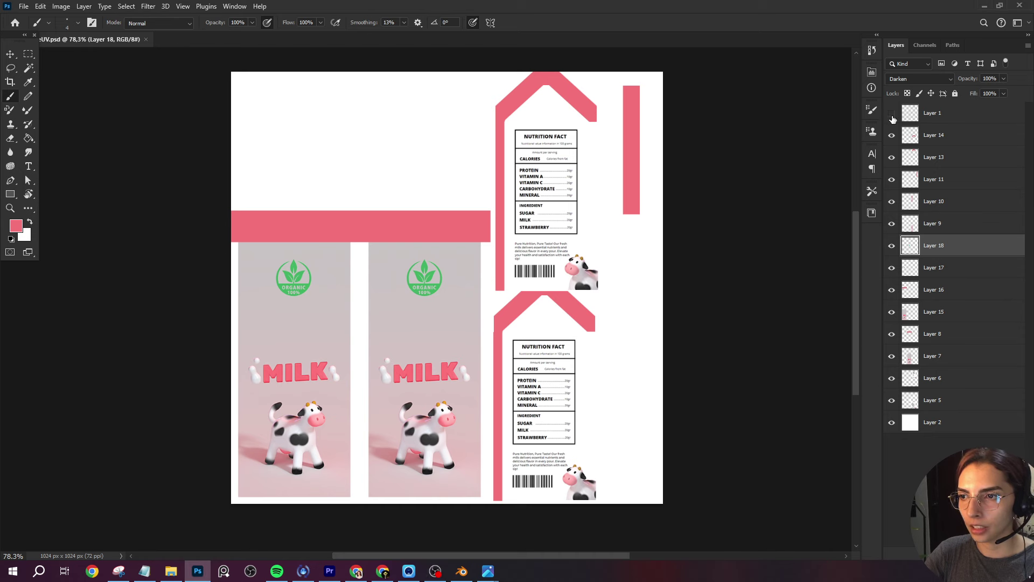
click(892, 117)
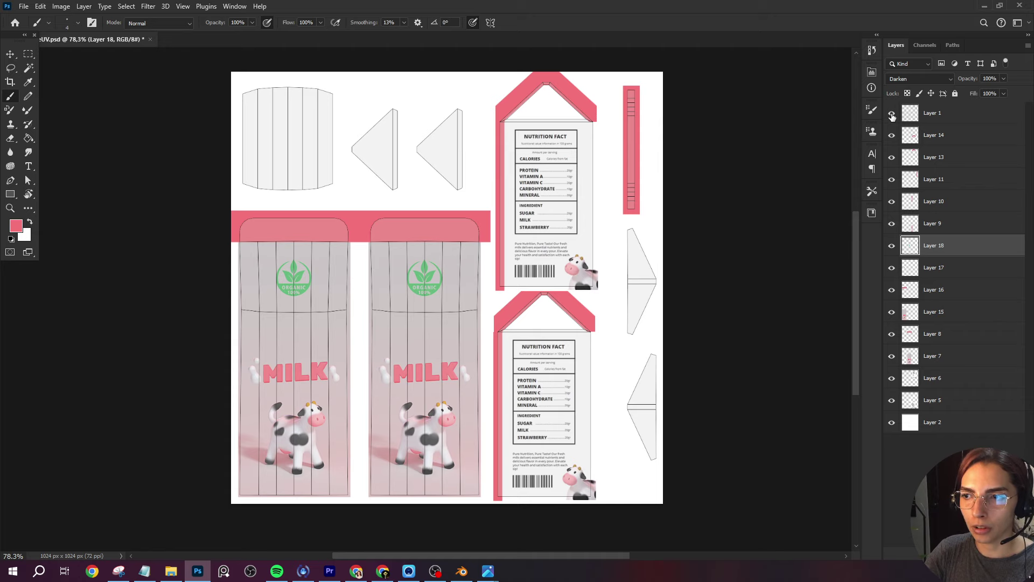
click(892, 117)
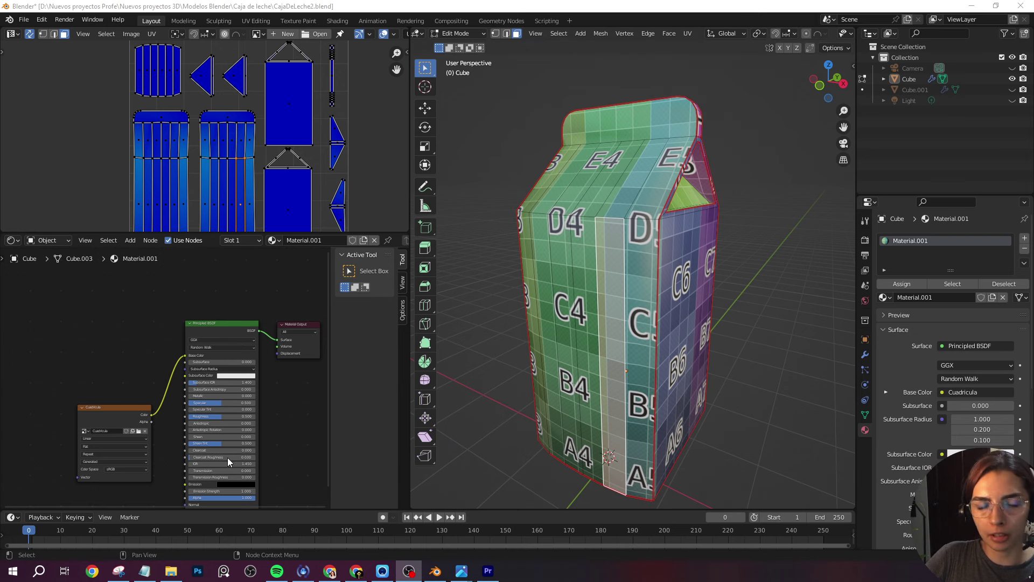
Step: Add CajaDeLecheUV.png as an image texture node feeding the Principled BSDF Base Color
click(171, 571)
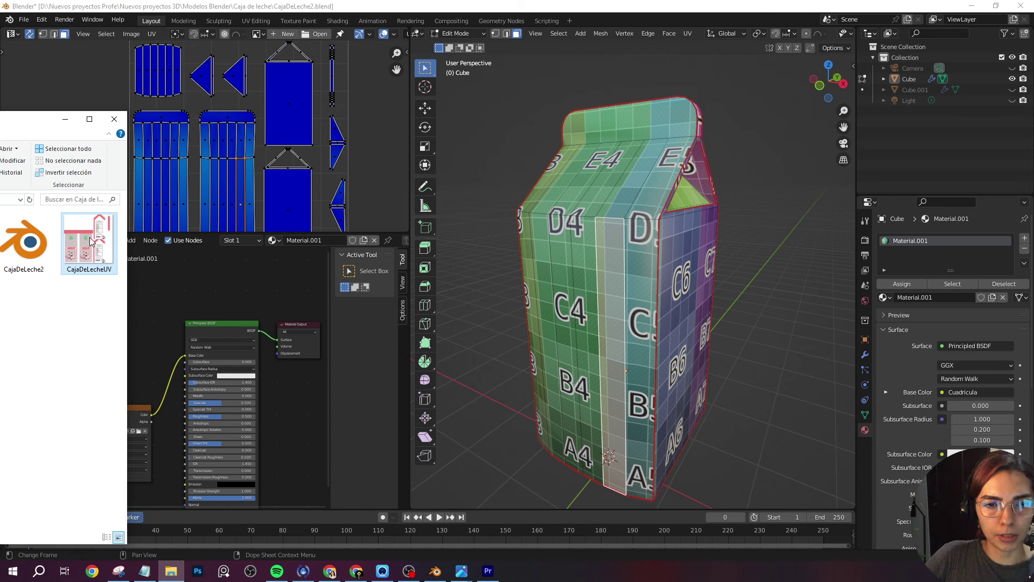
drag(91, 241, 149, 299)
drag(166, 309, 89, 288)
click(163, 282)
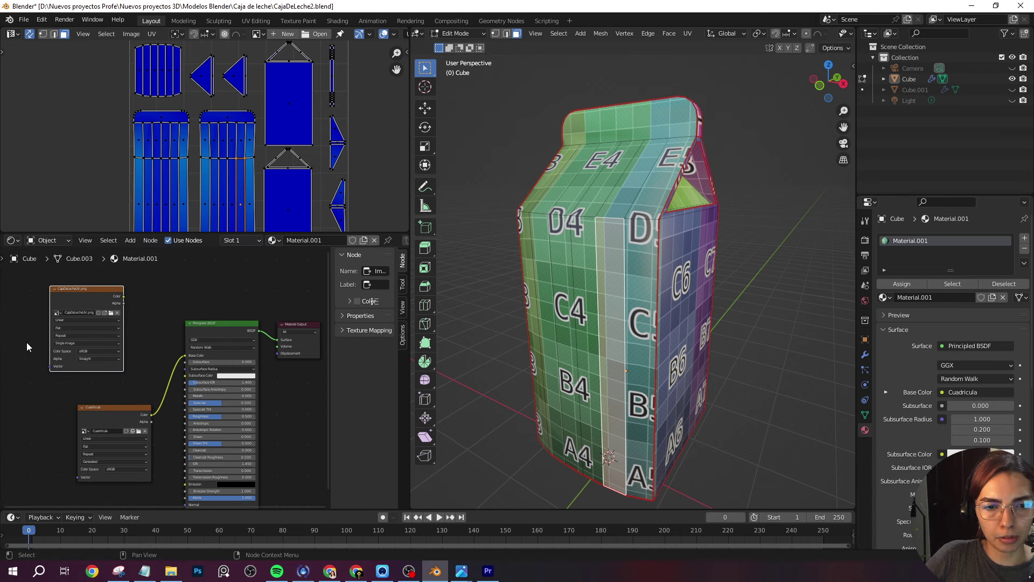
scroll(122, 298, up, 2)
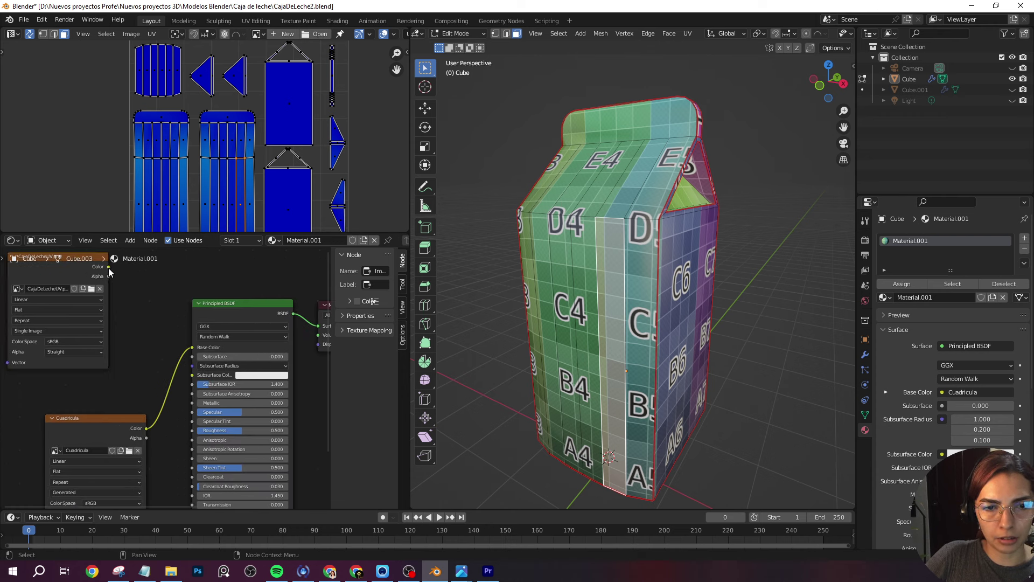
drag(108, 268, 191, 348)
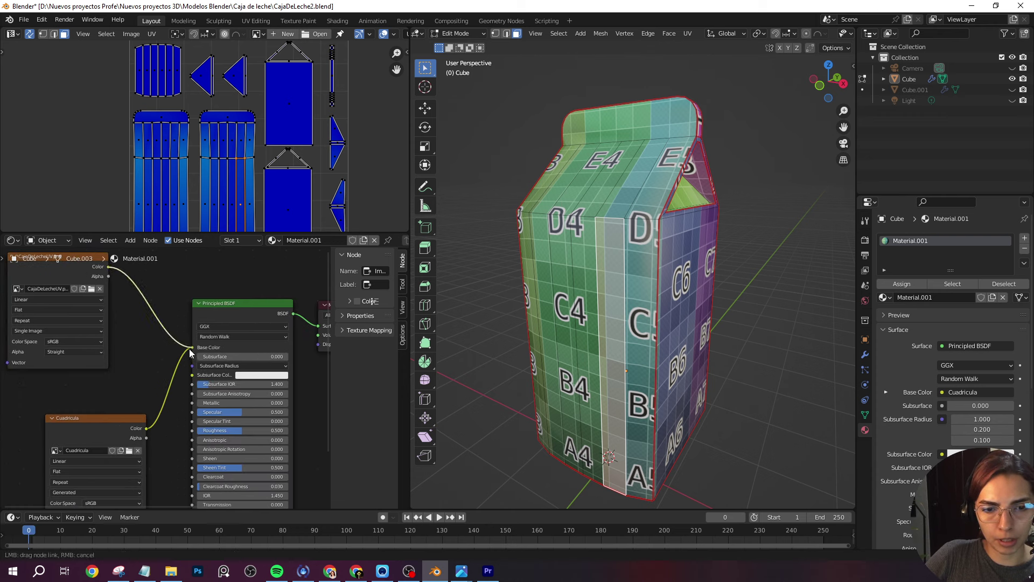
Step: Orbit to the carton's nutrition-facts side and compare it with the Photoshop label design
mouse_move(727, 294)
middle_down()
mouse_move(693, 338)
mouse_move(541, 373)
mouse_move(587, 367)
middle_up()
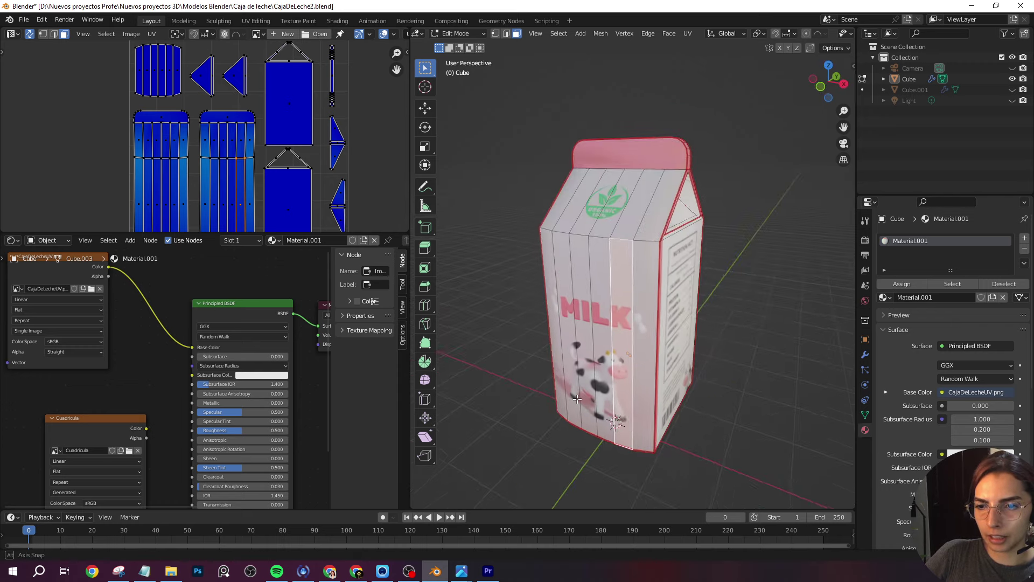
key(alt+Tab)
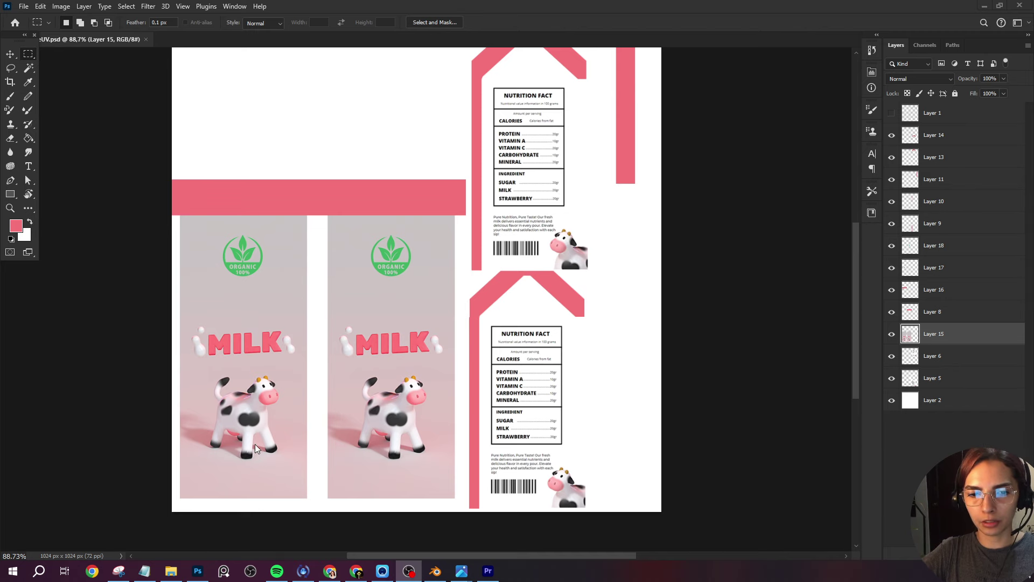
click(984, 6)
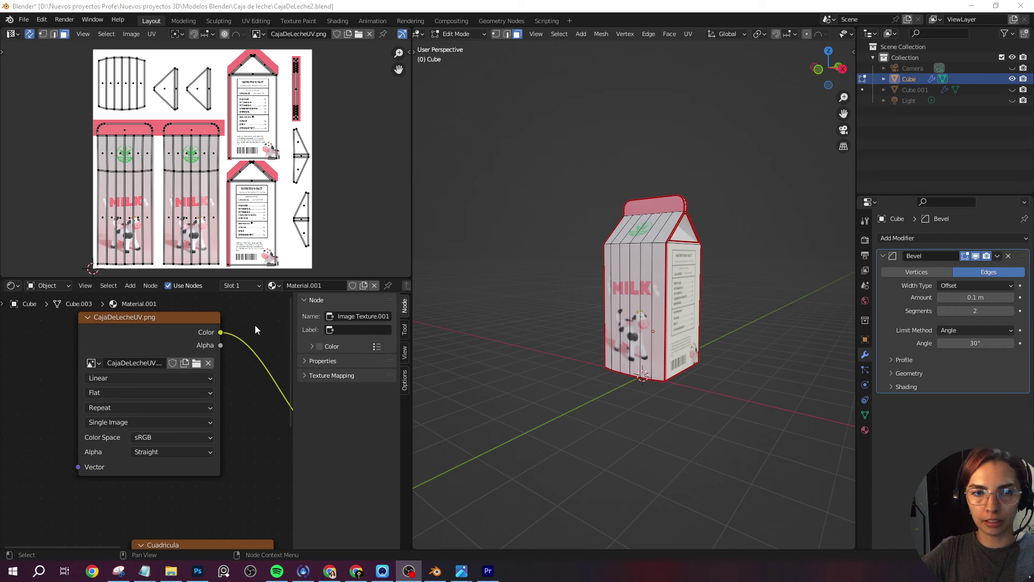
Step: Reload the label image from disk in the UV editor and inspect the updated carton
click(135, 40)
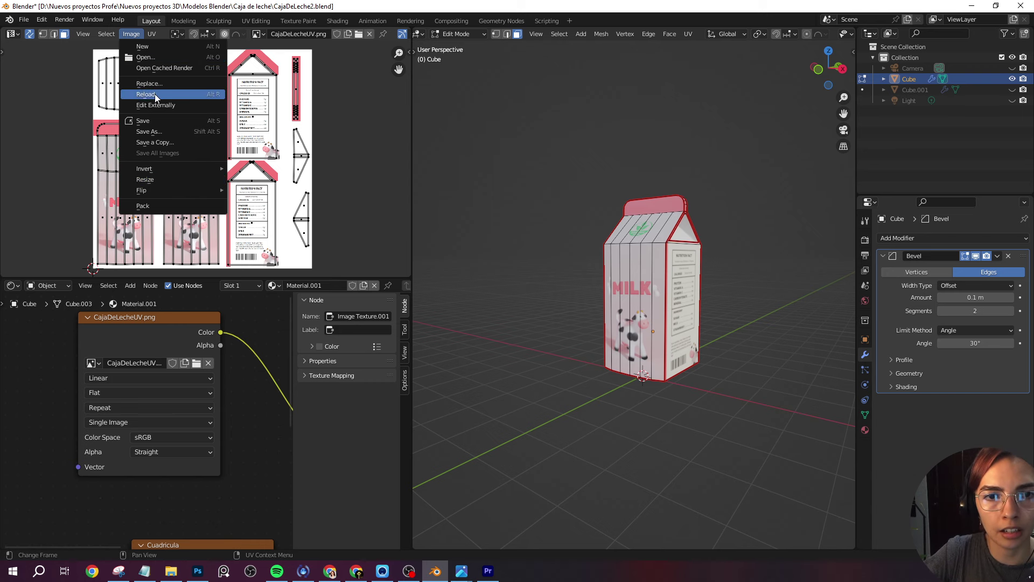
click(154, 95)
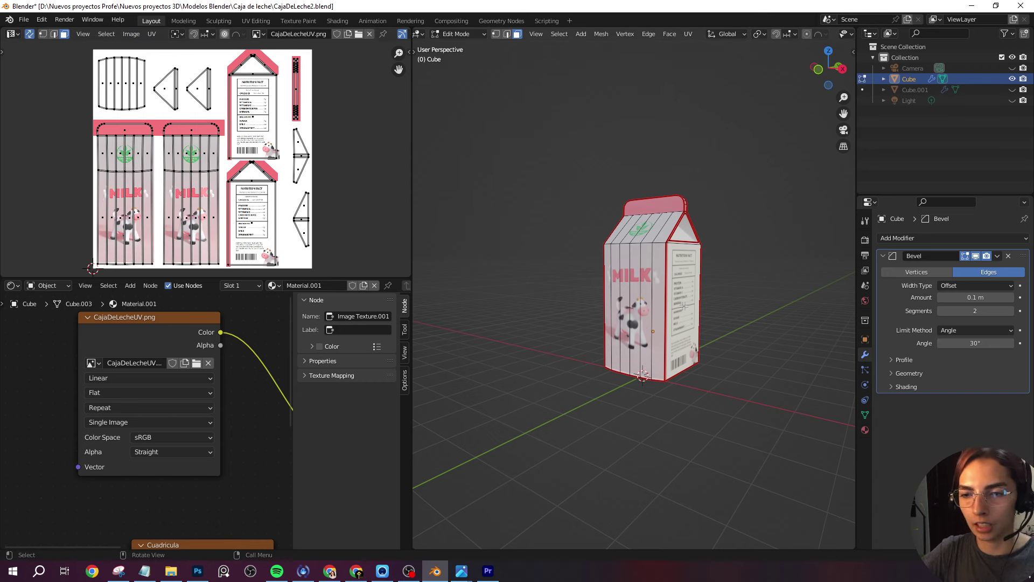
mouse_move(732, 339)
middle_down()
mouse_move(723, 316)
mouse_move(752, 328)
middle_up()
scroll(752, 328, up, 3)
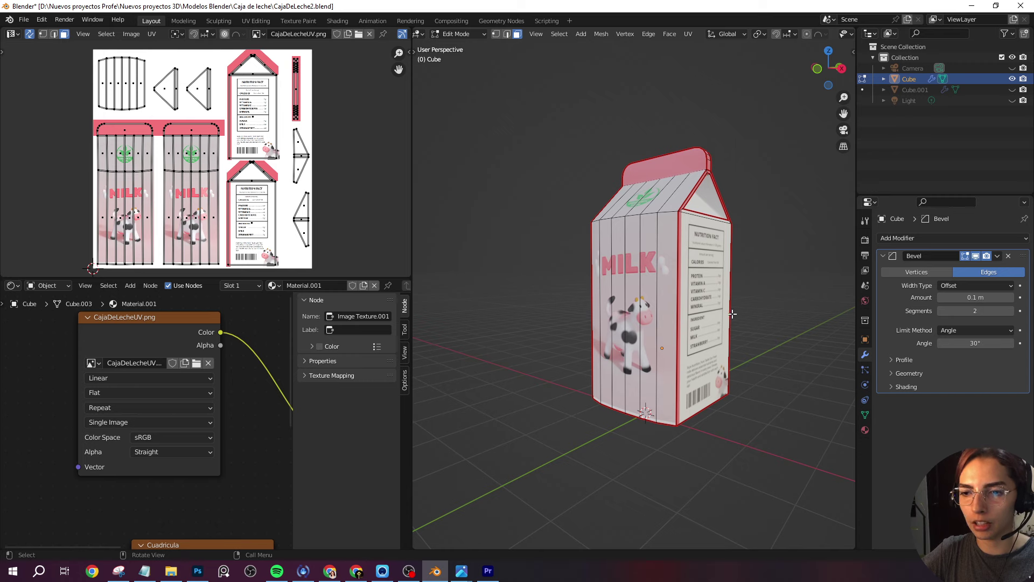
Step: Turn on the Bevel modifier's Edit Mode display so the rounding shows while editing
click(197, 570)
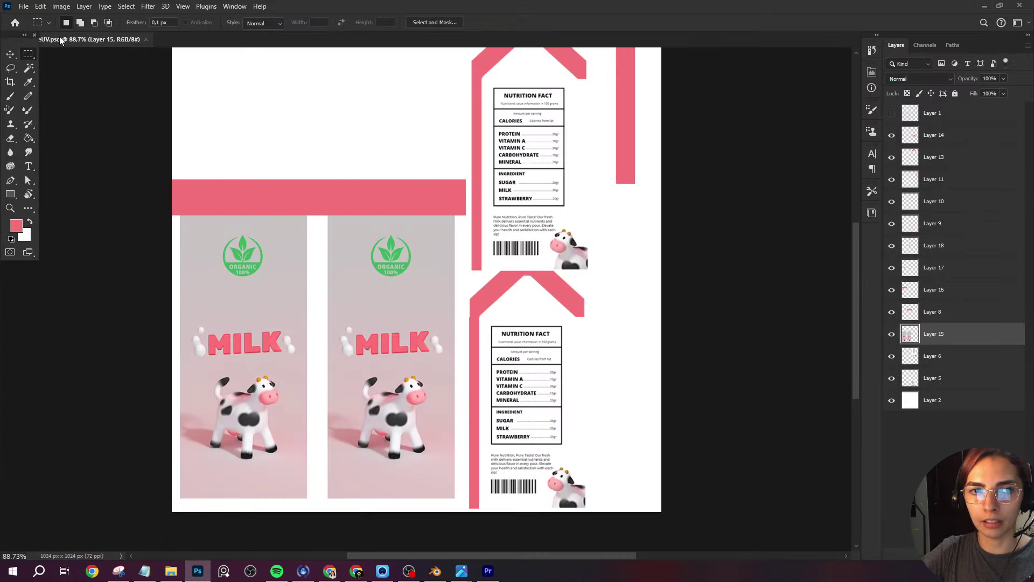
key(alt+Tab)
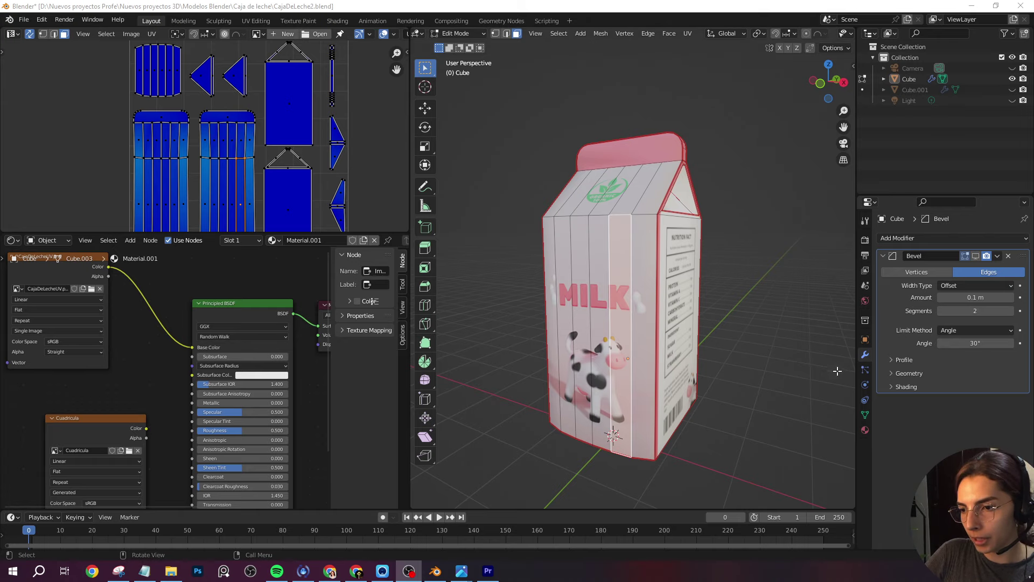
click(867, 360)
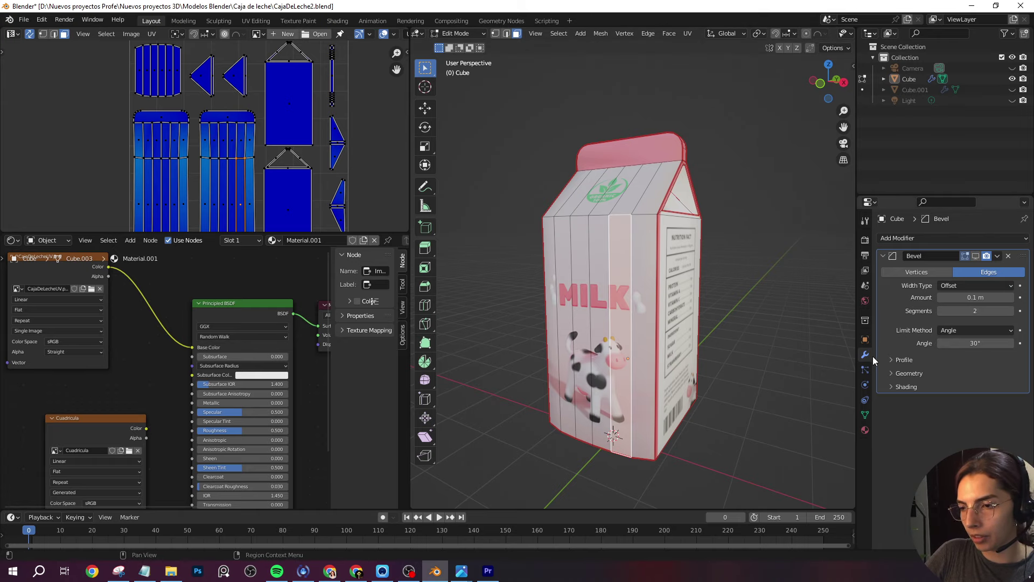
click(977, 258)
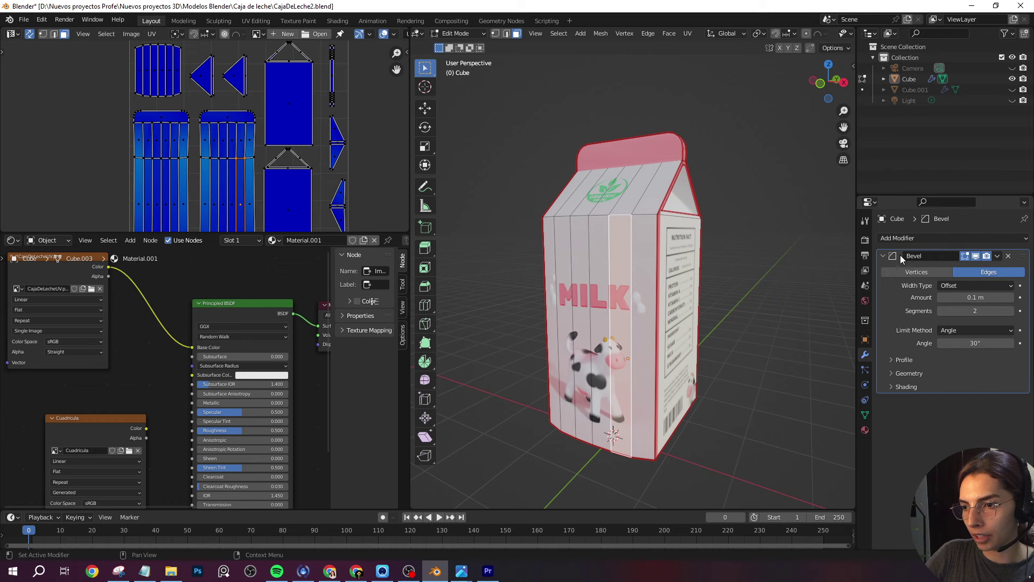